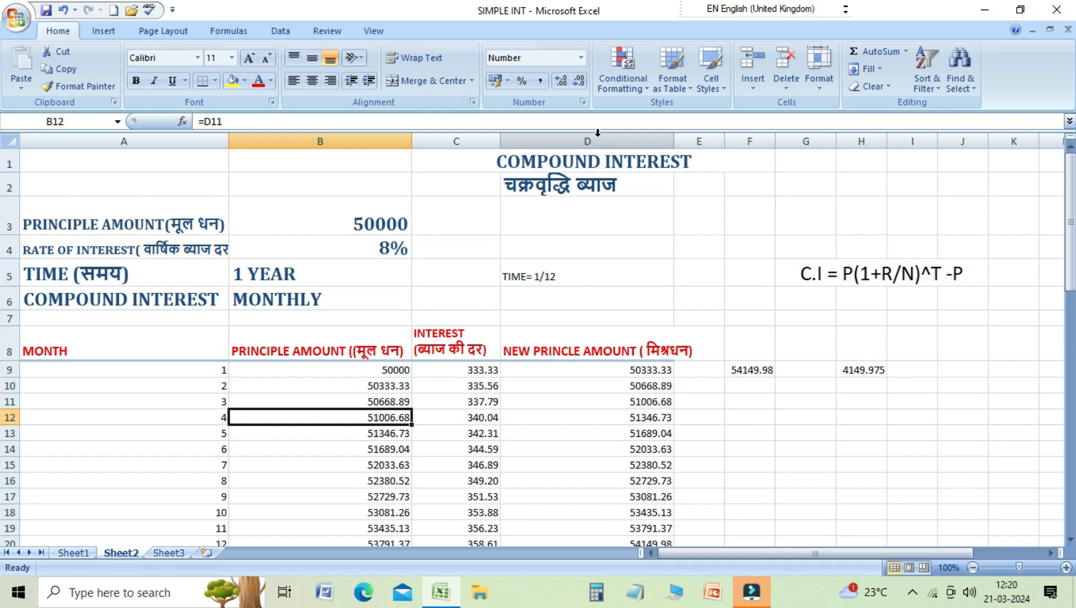
Step: Review the principal, interest rate, time and compounding period entries in B3:B6 of the compound interest sheet
key("Up")
key("Up")
key("Up")
key("Up")
key("Up")
key("Up")
key("Up")
key("Up")
key("Up")
key("Up")
key("Up")
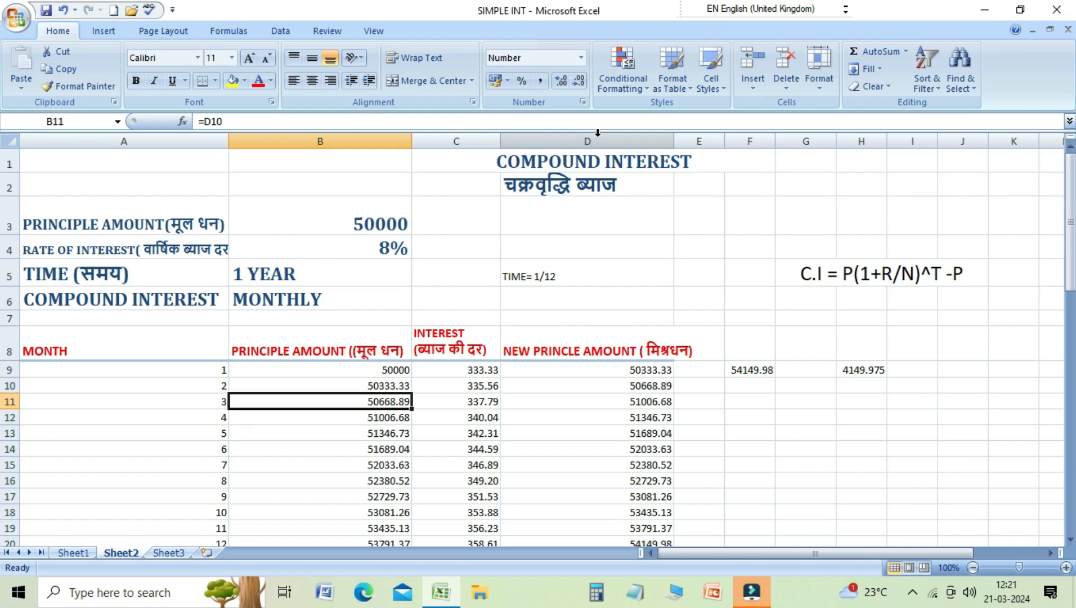
key("Down")
key("Down")
key("Down")
key("Down")
key("Down")
key("Down")
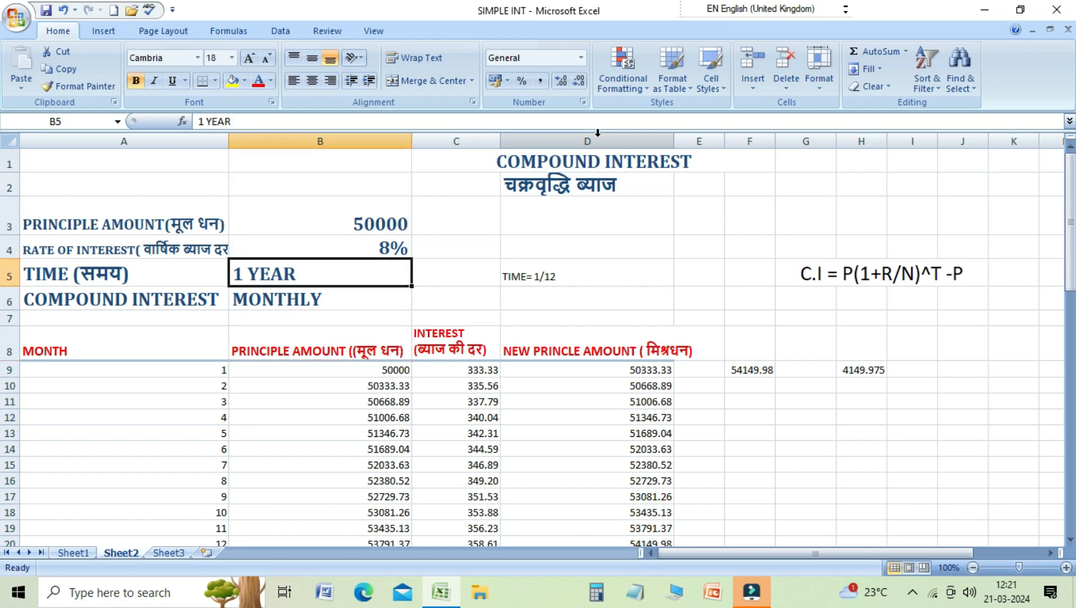
key("Up")
key("Up")
key("Up")
key("Up")
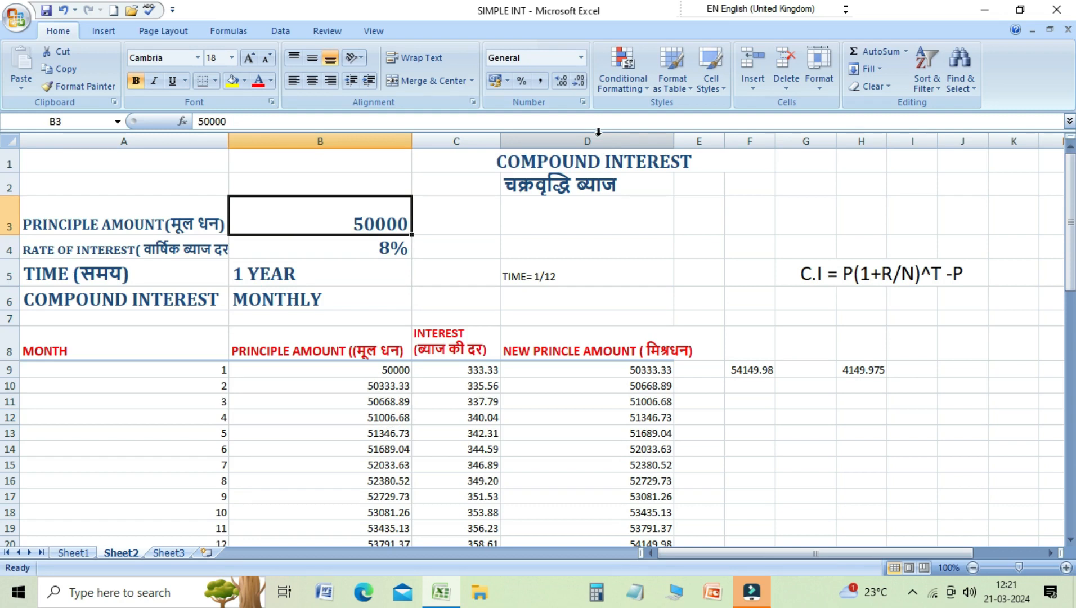
left_click(382, 249)
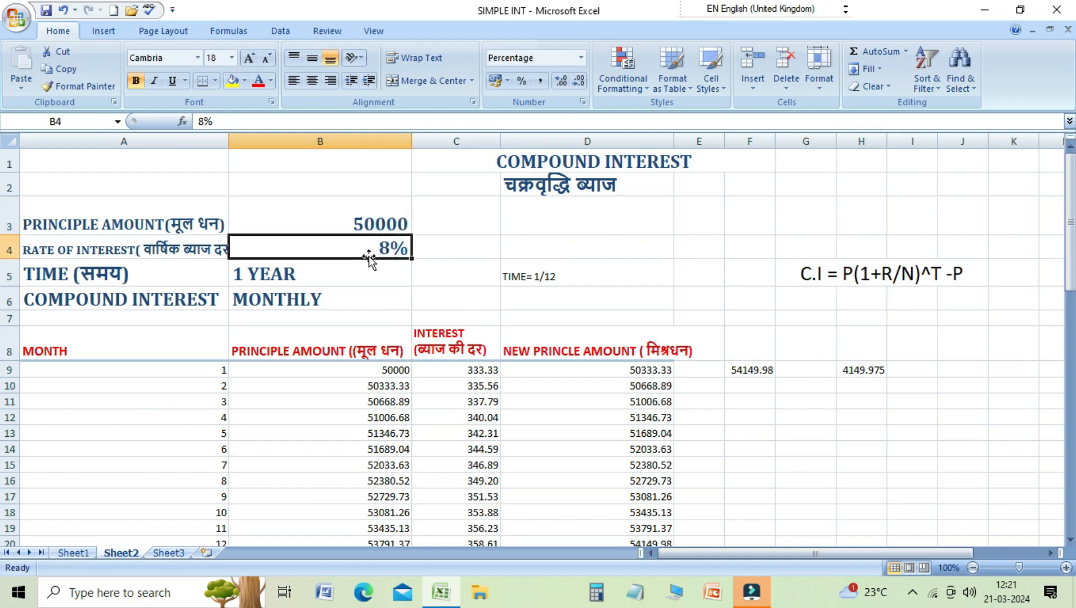
left_click(304, 279)
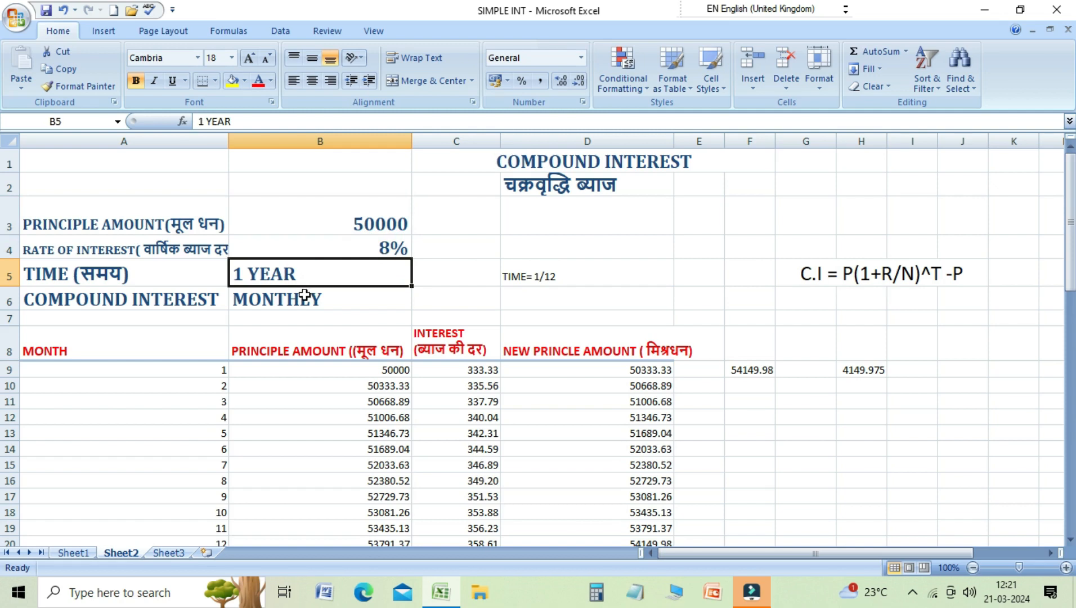
left_click(306, 299)
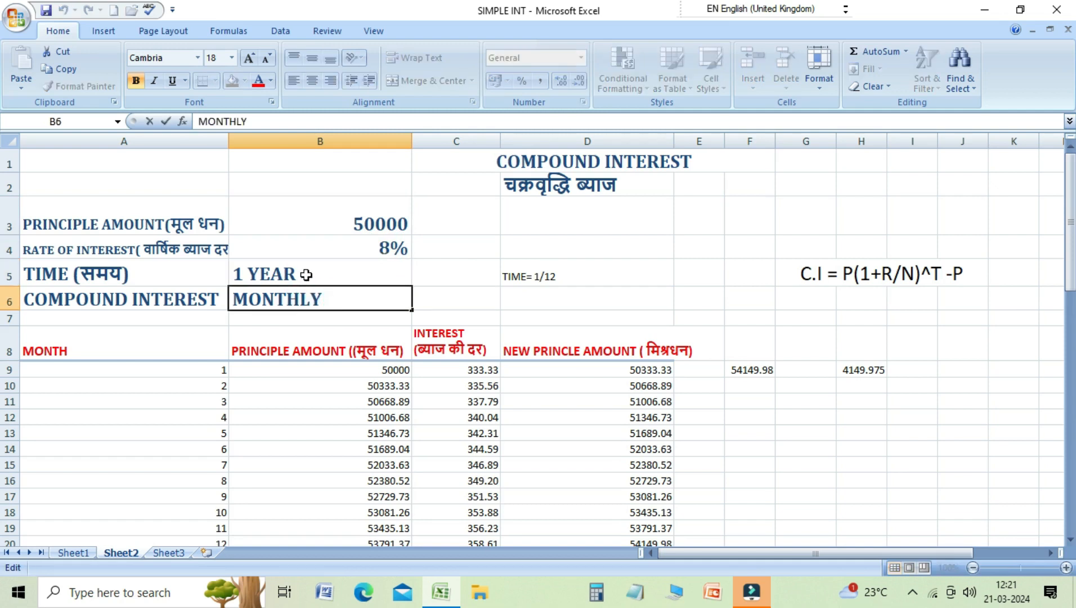
left_click(305, 274)
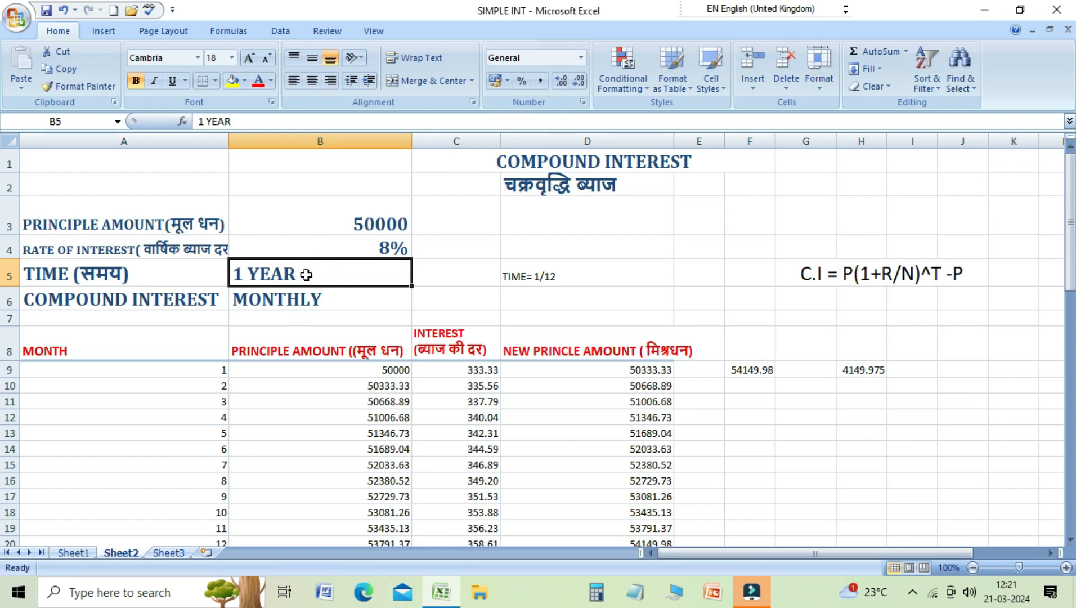
Step: Examine the monthly schedule down to the compound interest row, and the first month's formulas in B9, C9 and D9
key("Down")
key("Down")
key("Down")
key("Down")
key("Down")
key("Down")
key("Down")
key("Down")
key("Down")
key("Down")
key("Down")
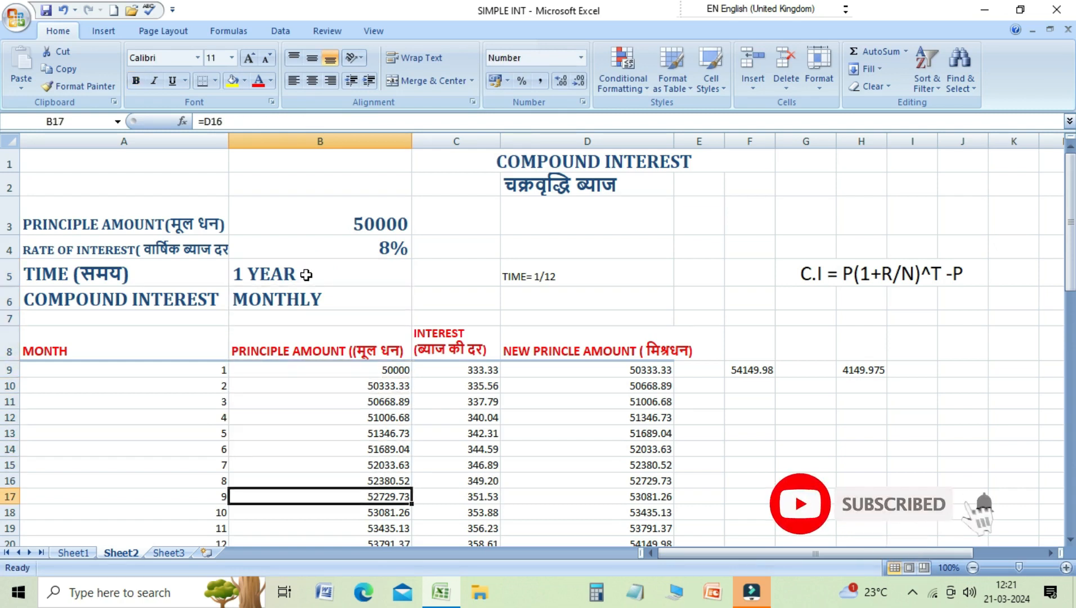
key("Down")
key("Down")
key("Down")
key("Down")
key("Down")
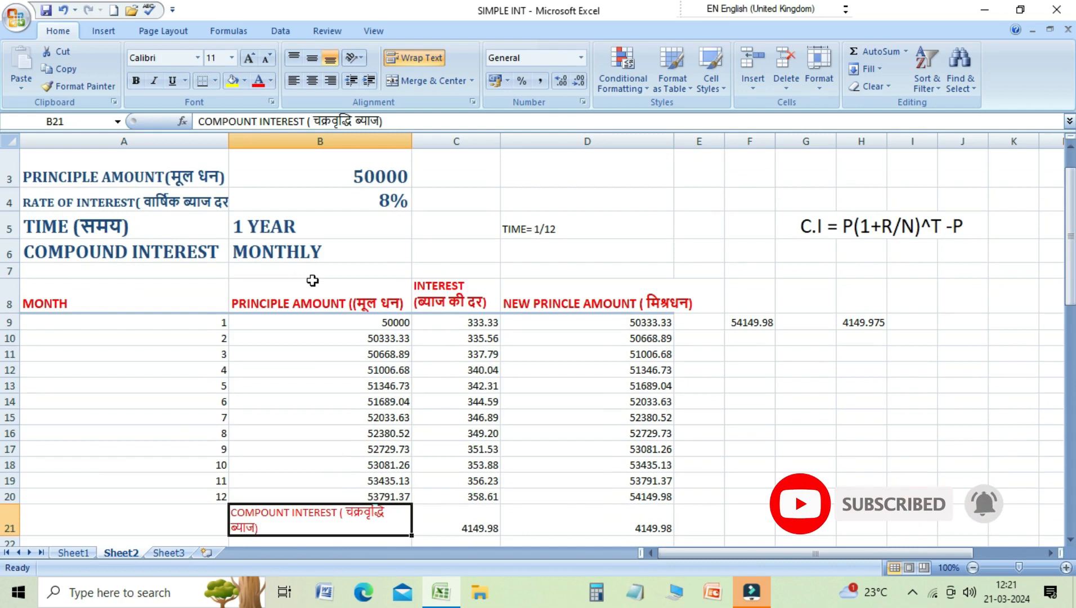
left_click(334, 322)
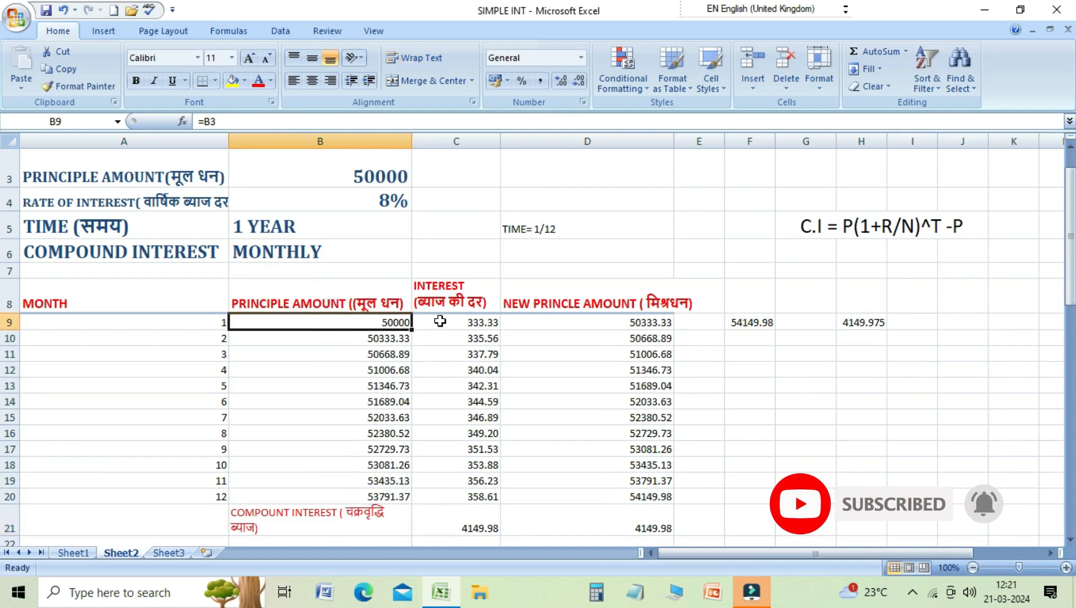
left_click(438, 321)
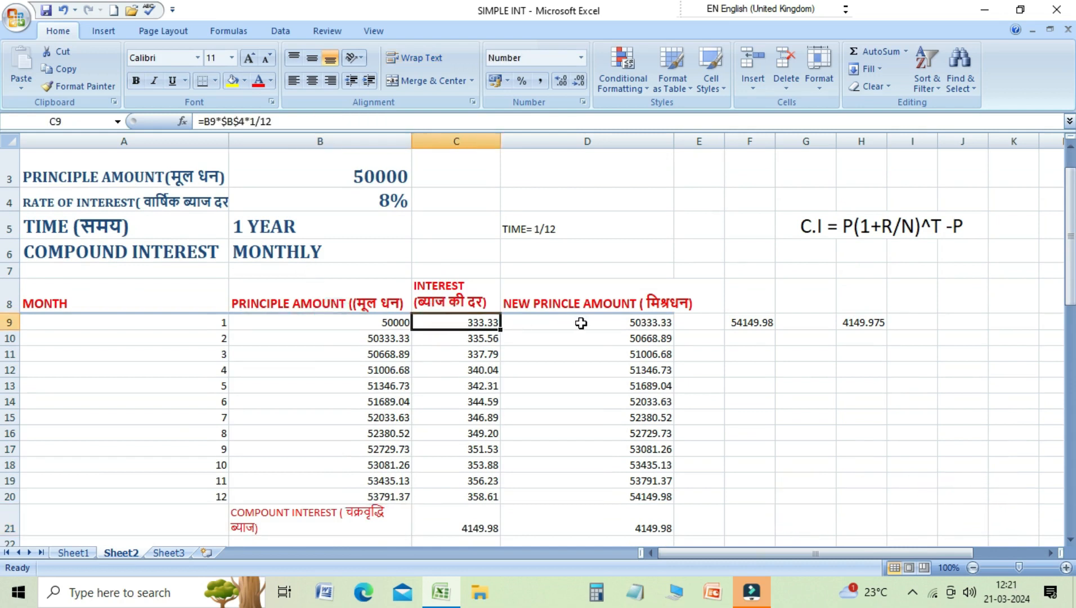
left_click(580, 322)
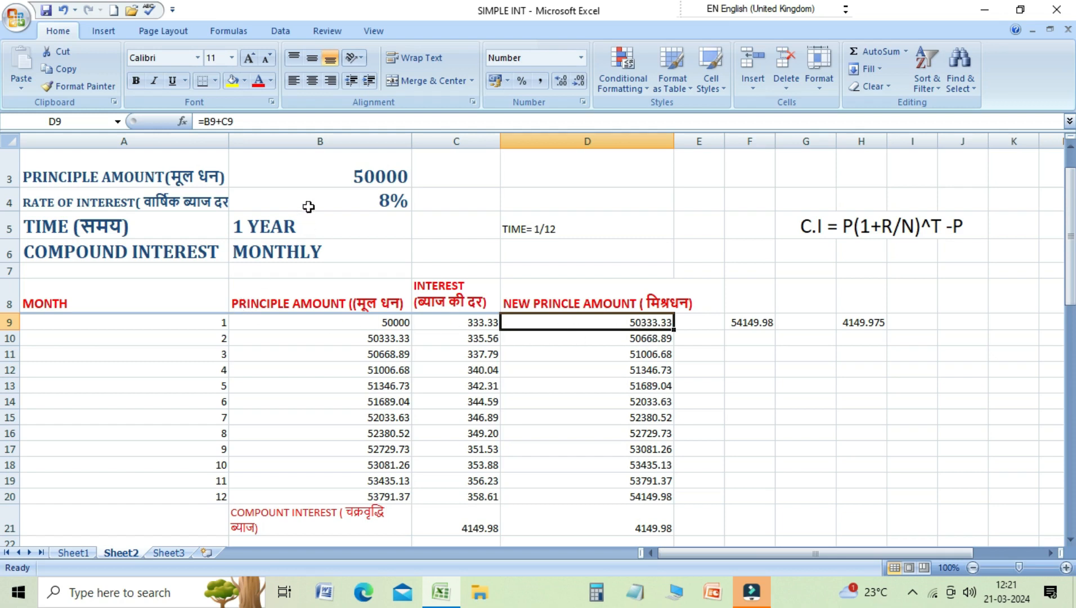
Step: Recheck the compounding period, time, rate and principal entries above the schedule
left_click(292, 252)
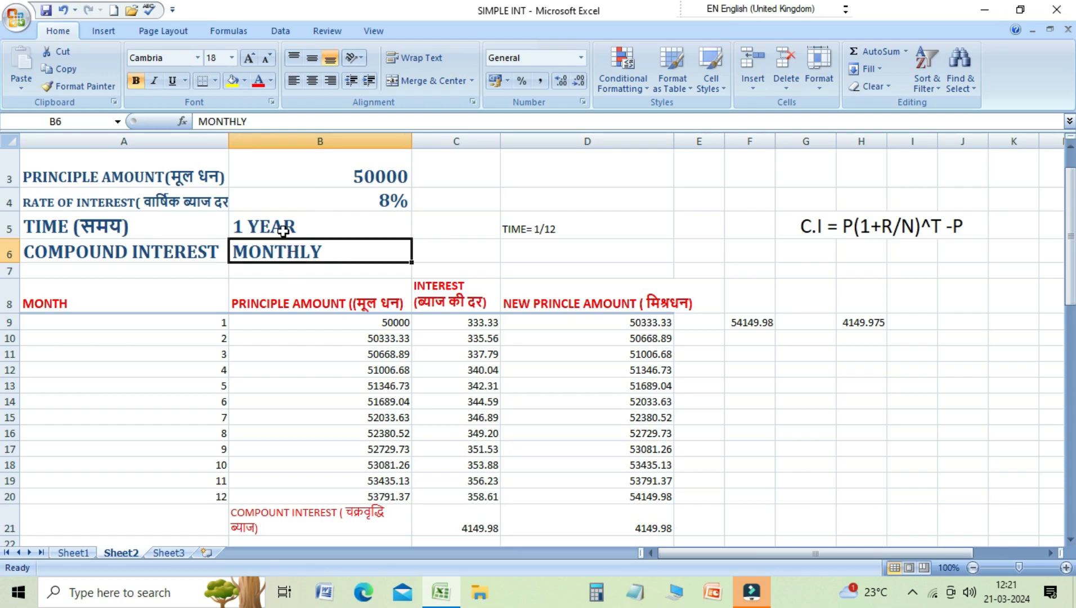
left_click(283, 231)
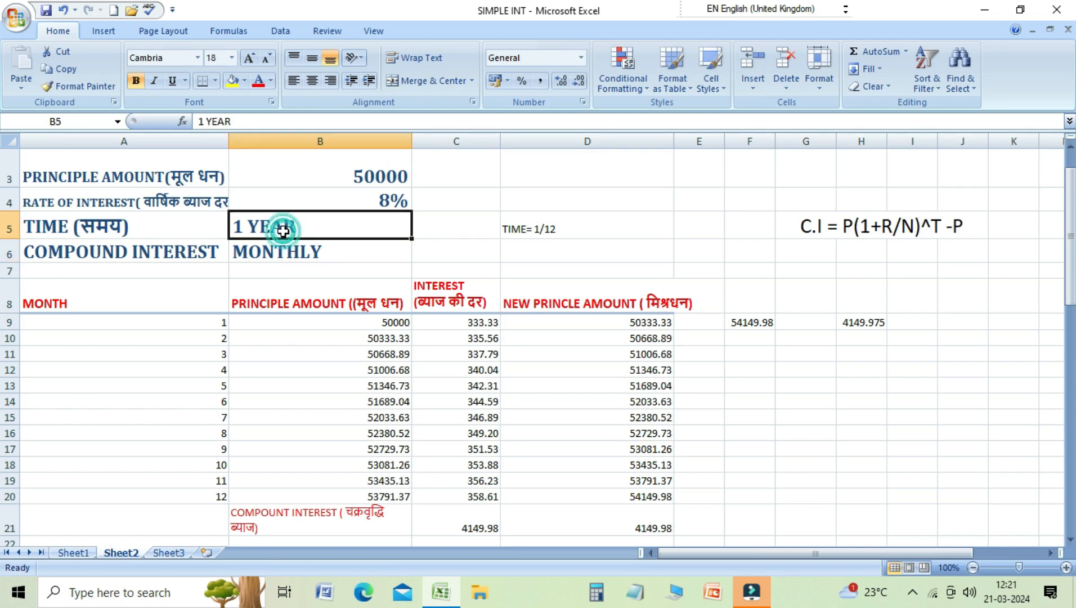
left_click(289, 200)
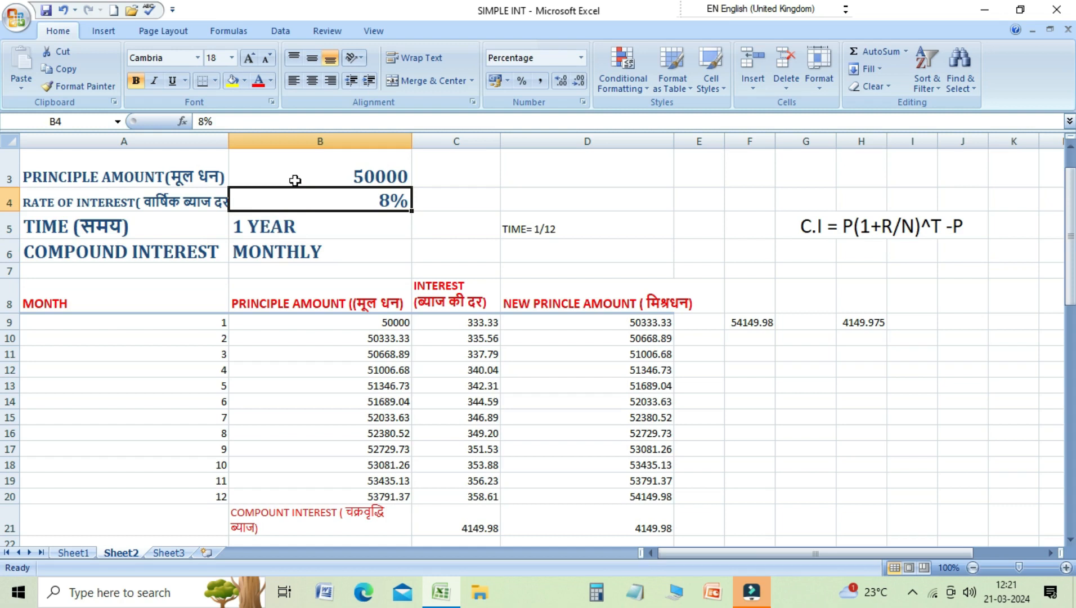
left_click(293, 179)
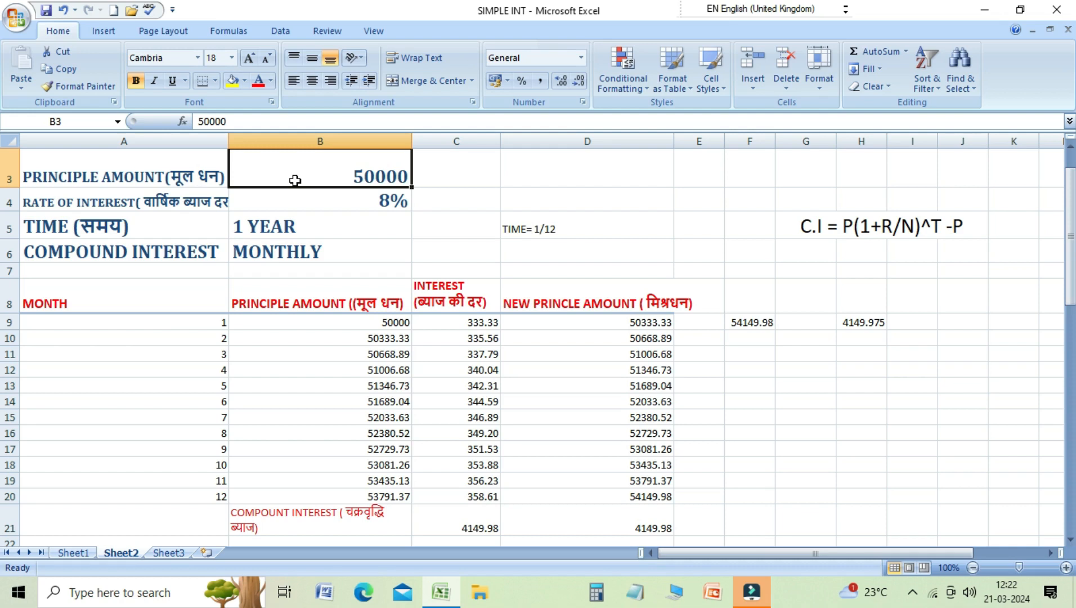
key("Down")
key("Down")
key("Down")
key("Down")
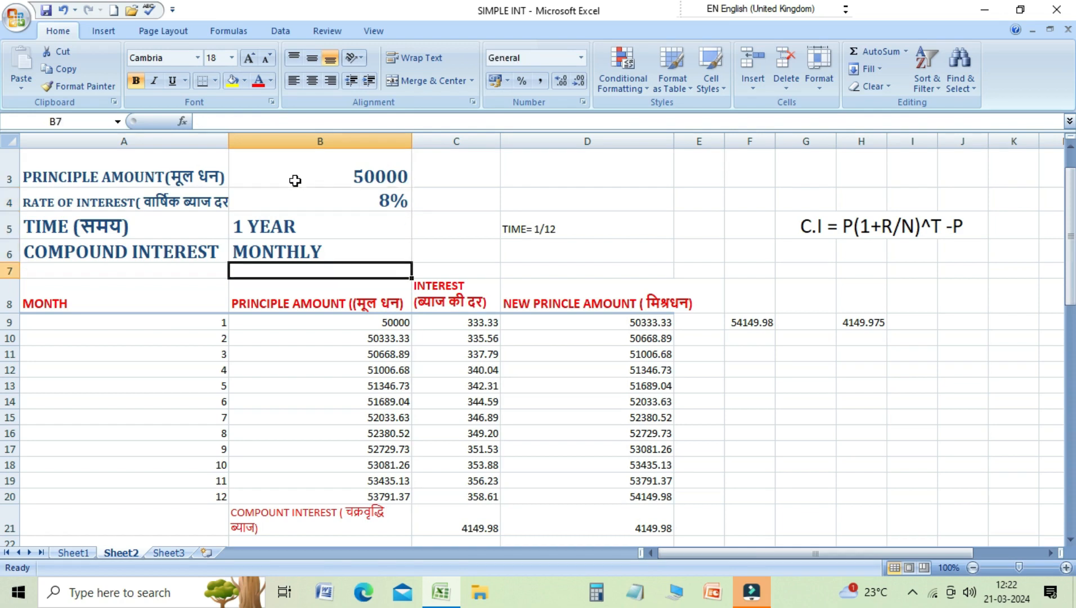
Step: Look through the numbered months in the MONTH column of the schedule
key("Left")
key("Down")
key("Down")
key("Down")
key("Down")
key("Down")
key("Down")
key("Down")
key("Down")
key("Down")
key("Down")
key("Down")
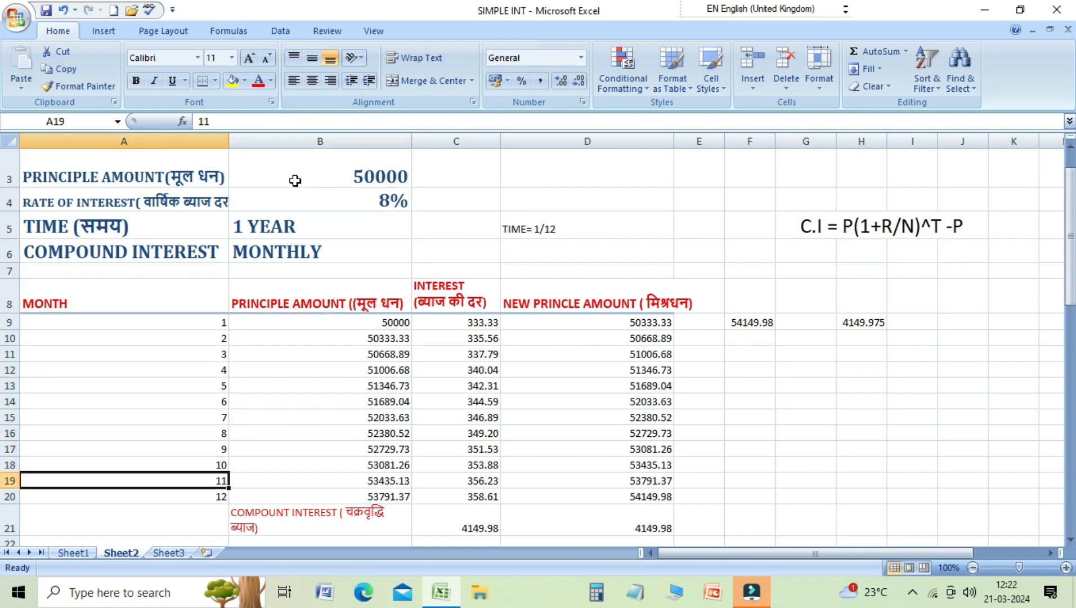
key("Up")
key("Up")
key("Up")
key("Up")
key("Up")
key("Up")
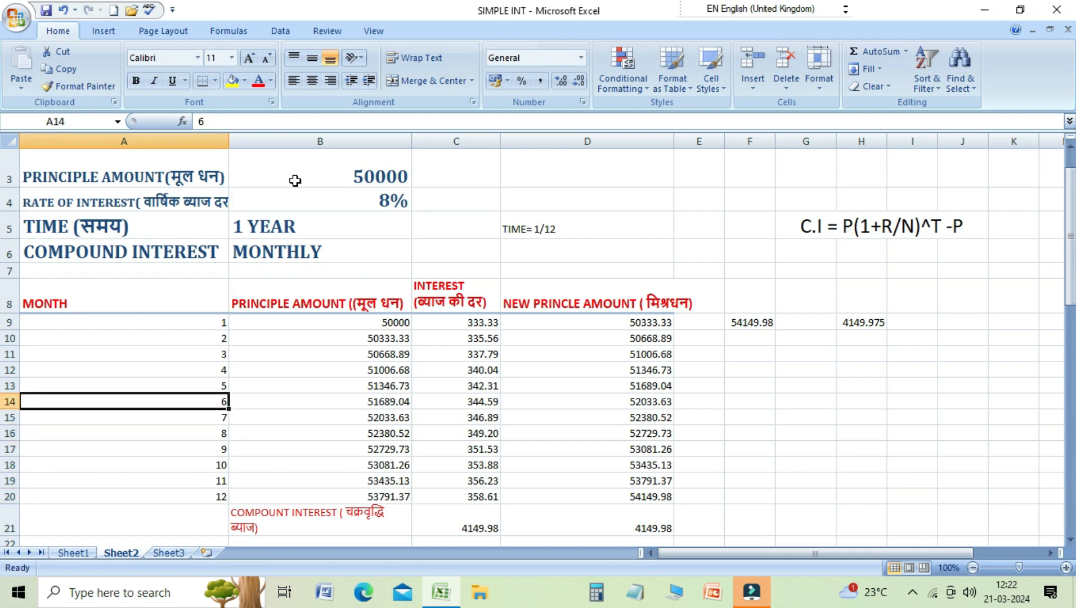
Step: Inspect how the first principal amounts in B9 and B10 link to the input cells and the schedule
key("Right")
key("Right")
key("Up")
key("Up")
key("Up")
key("Left")
key("Up")
key("Up")
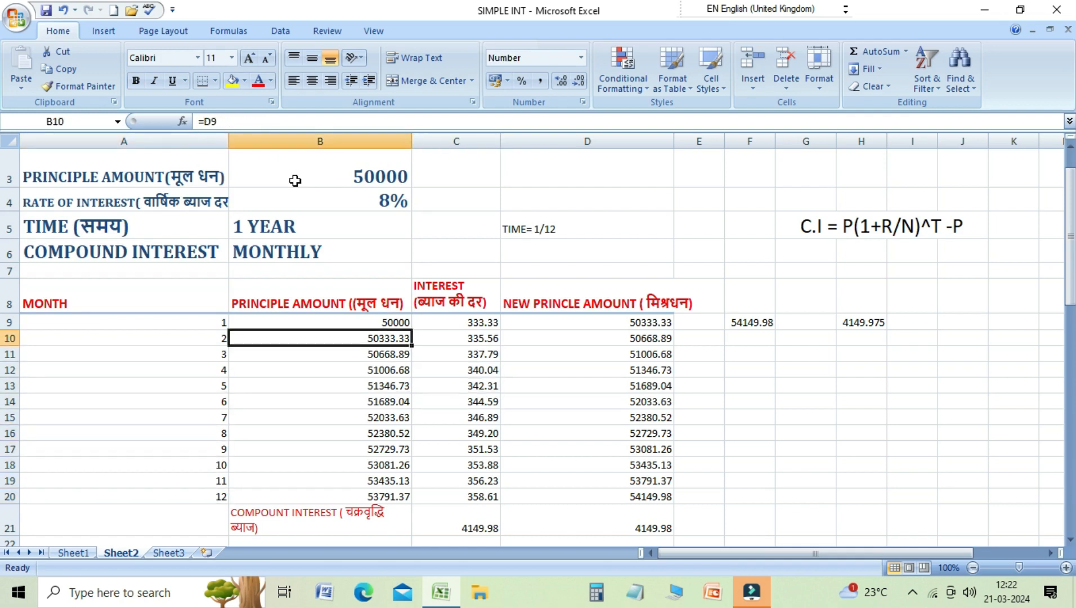
key("Up")
key("Up")
key("Up")
key("Up")
key("Up")
key("Up")
key("Down")
key("Down")
key("Down")
key("Down")
key("Down")
key("Down")
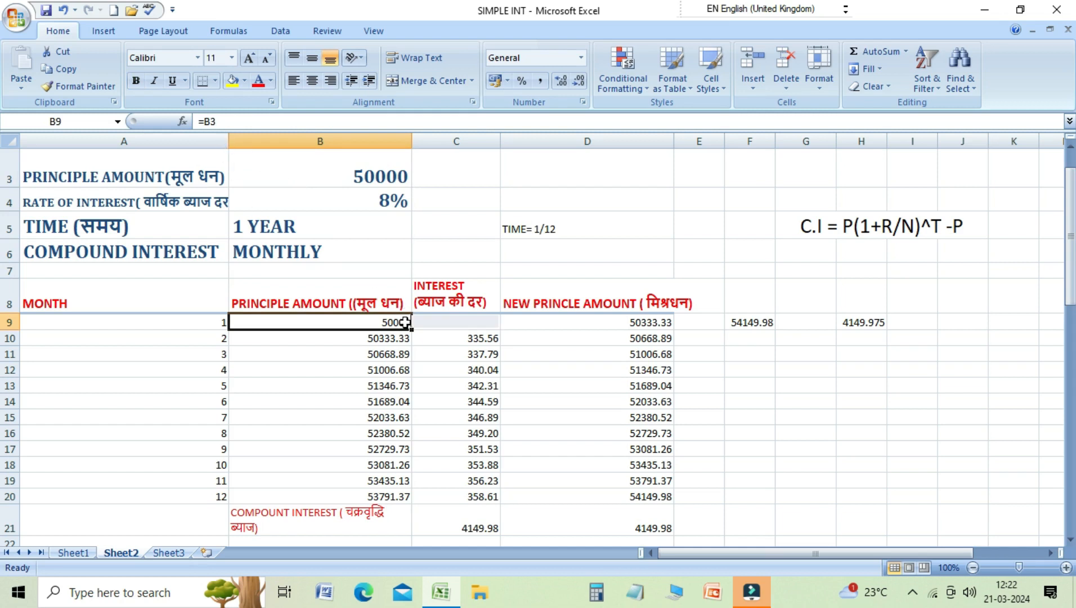
Step: Clear the contents of the monthly schedule in B9:E20, keeping the month numbers and headings
key("shift+Right")
key("shift+Right")
key("shift+Right")
key("shift+Down")
key("shift+Down")
key("shift+Down")
key("shift+Down")
key("shift+Down")
key("shift+Down")
key("shift+Down")
key("shift+Down")
key("shift+Down")
key("shift+Down")
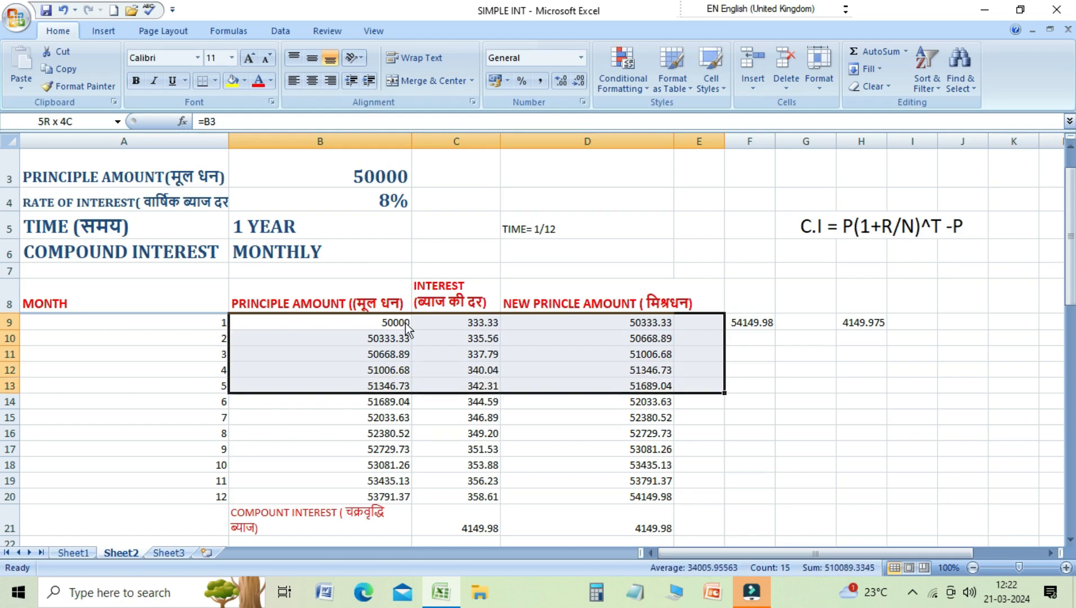
key("shift+Down")
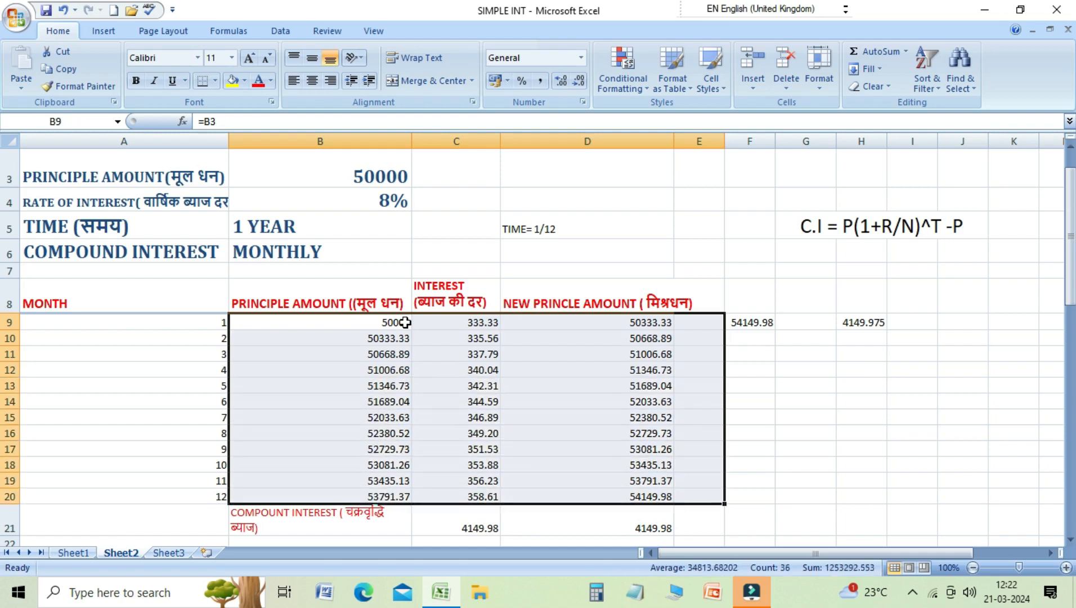
key("Delete")
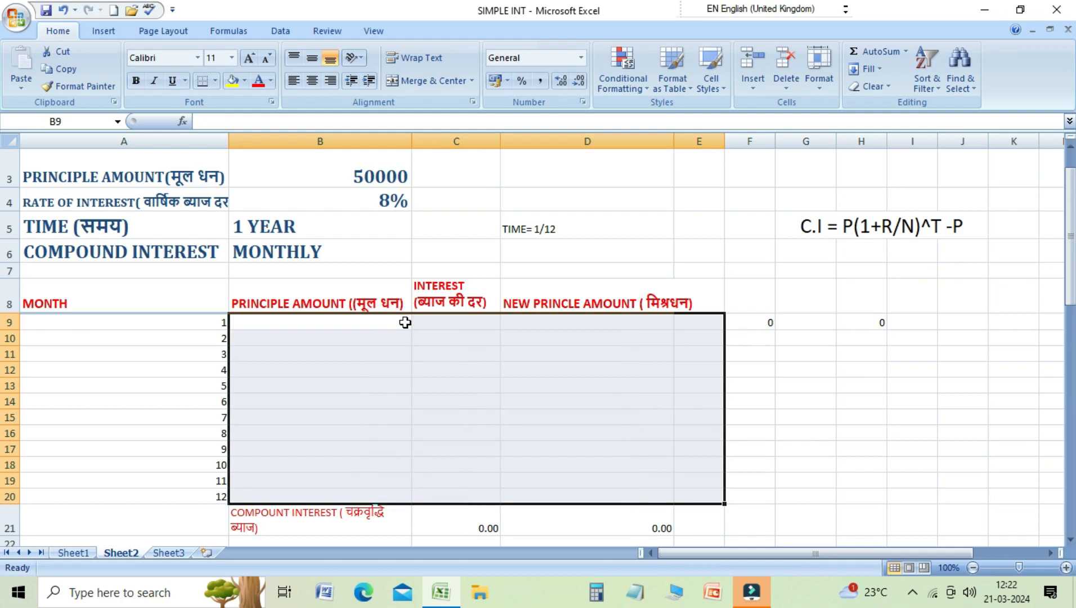
Step: Link the first month's principal in B9 to the principal amount with the formula =B3
key("Up")
key("Down")
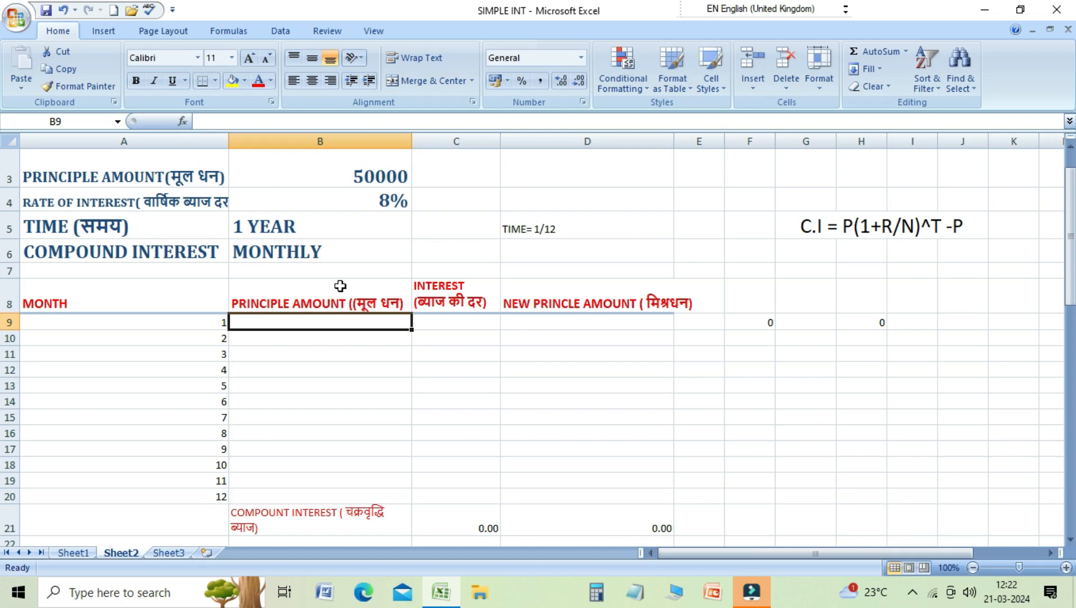
type("=")
left_click(337, 173)
key("Return")
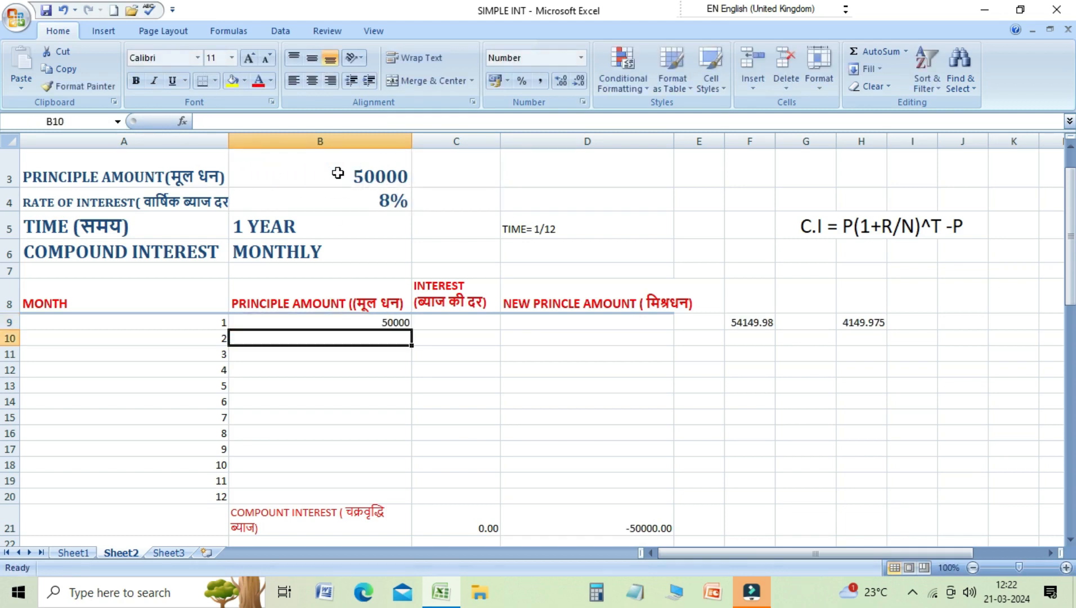
Step: Calculate the first month's interest in C9 with the formula =B9*B4*1/12
key("Up")
key("Right")
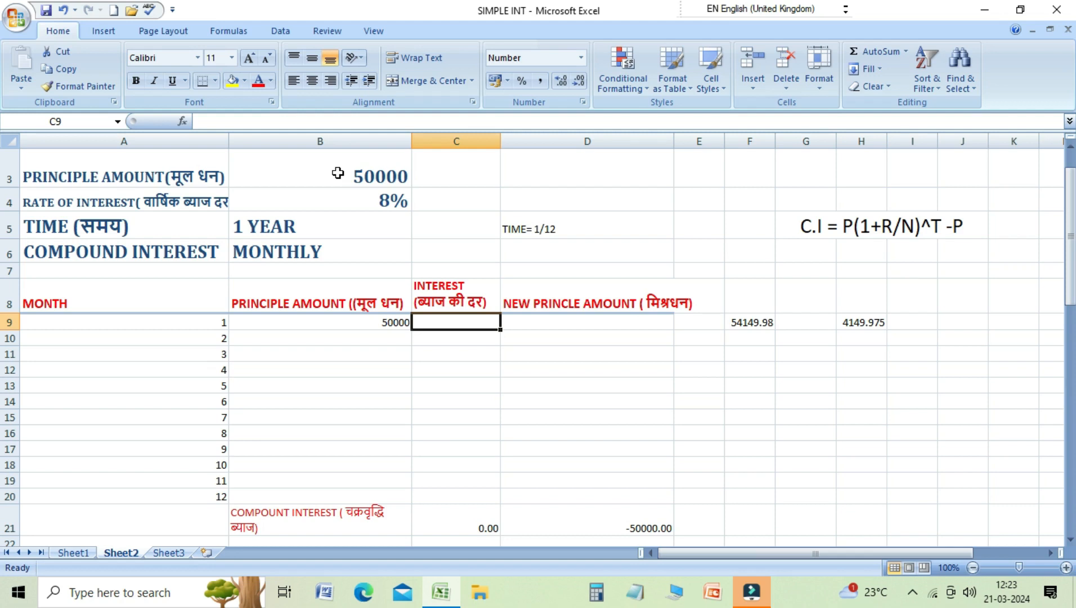
type("=")
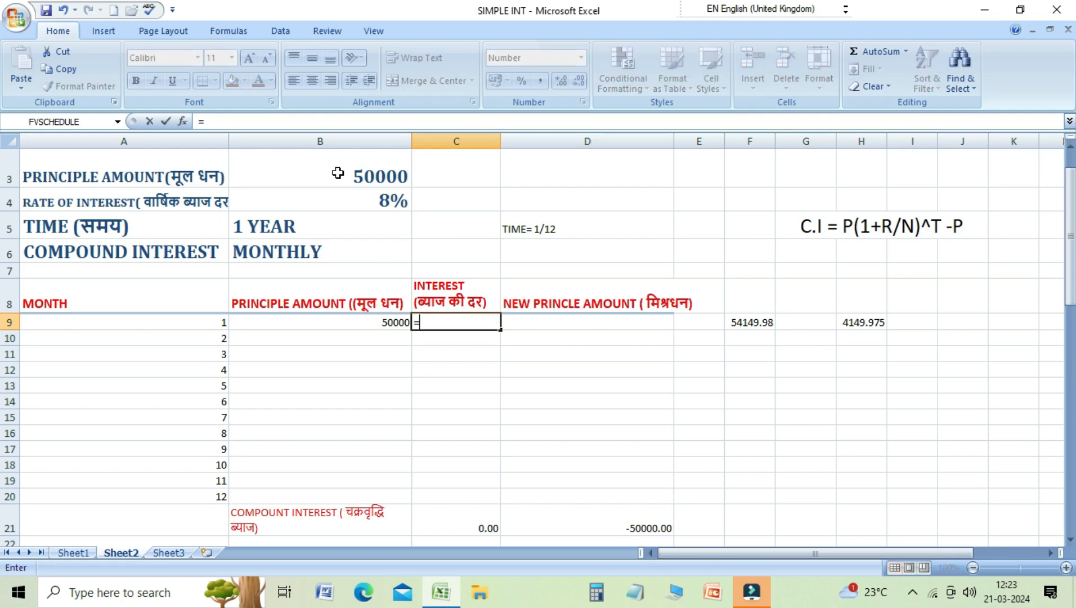
left_click(364, 324)
type("*")
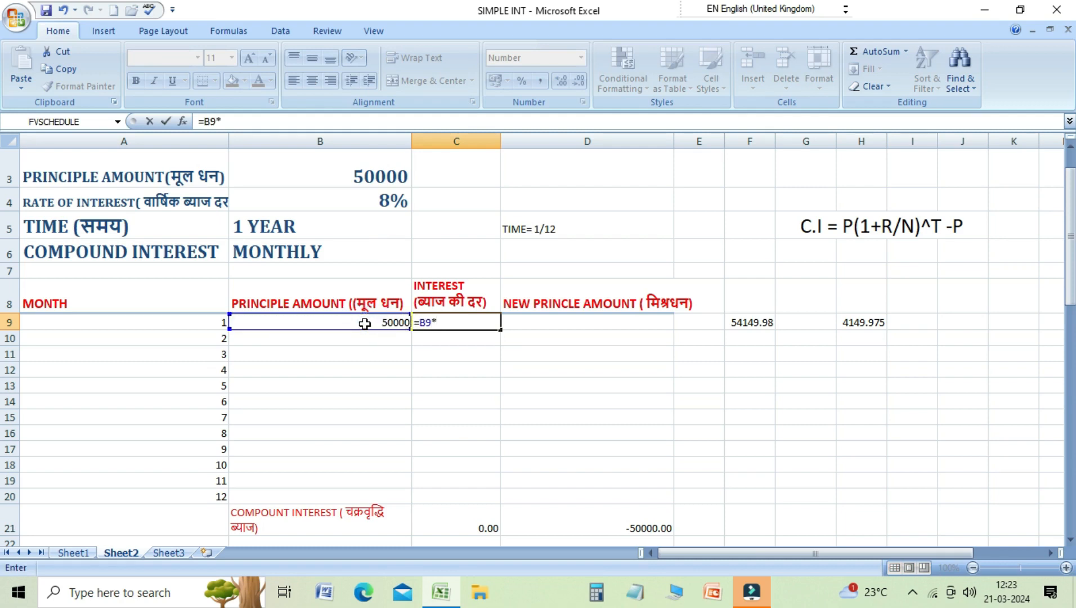
left_click(347, 201)
type("*")
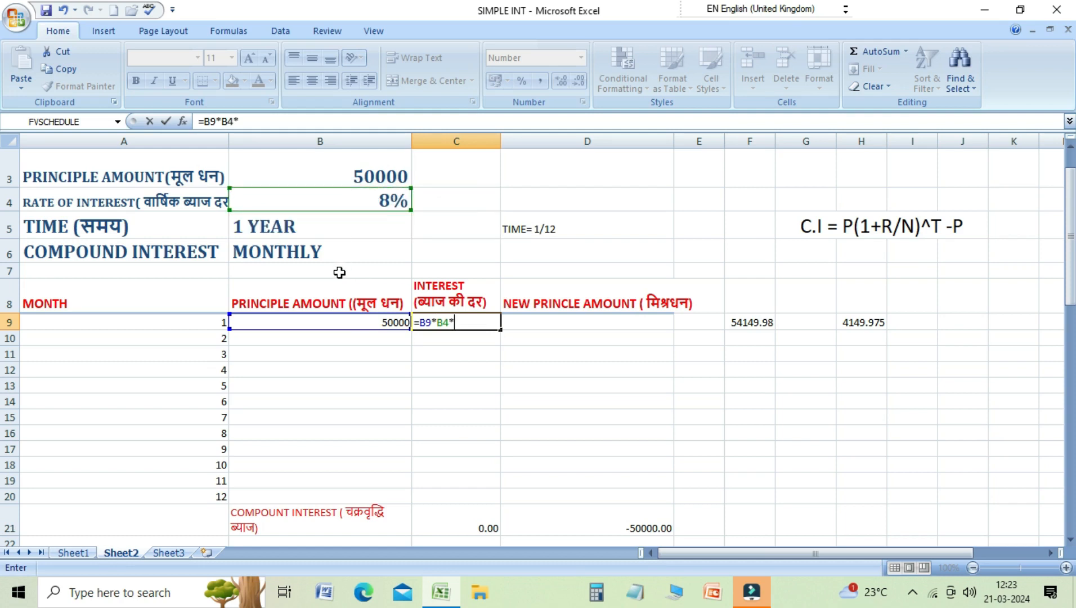
type("1/12")
key("Return")
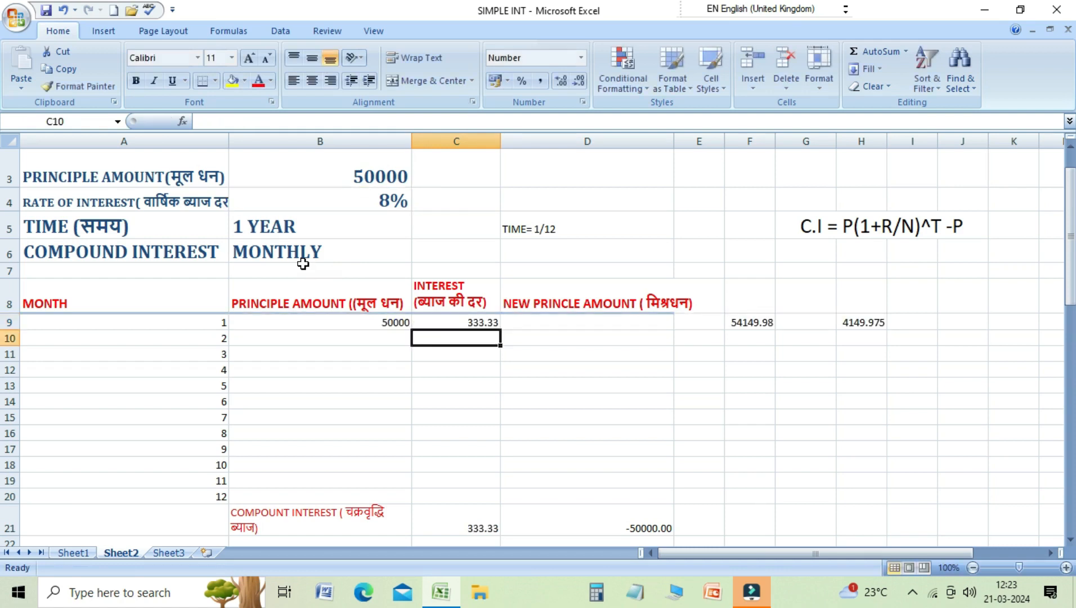
Step: Calculate the first month's new principal amount in D9 with the formula =B9+C9
key("Up")
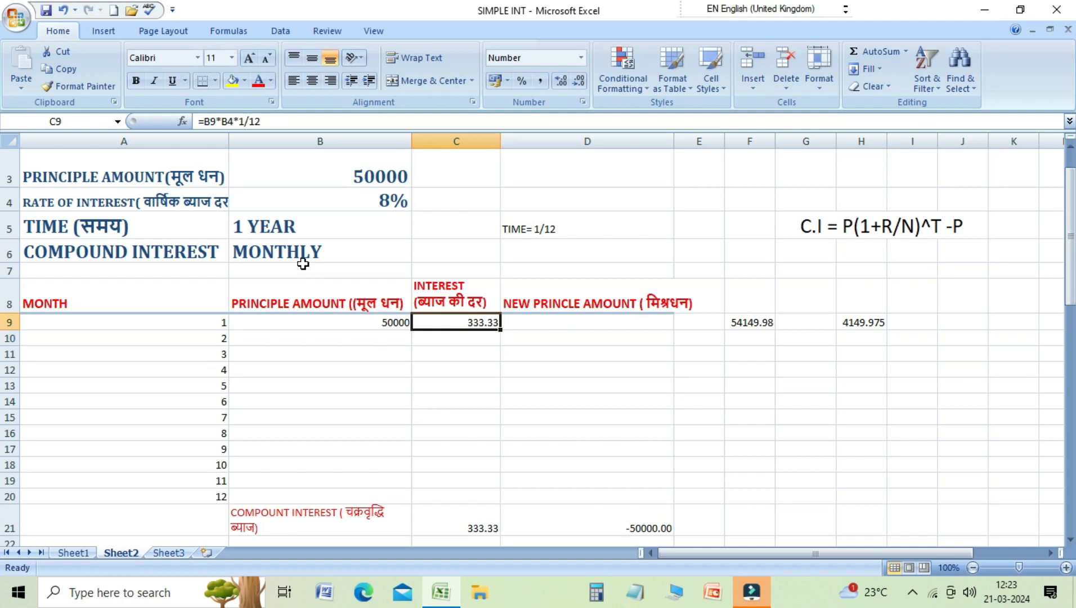
key("Right")
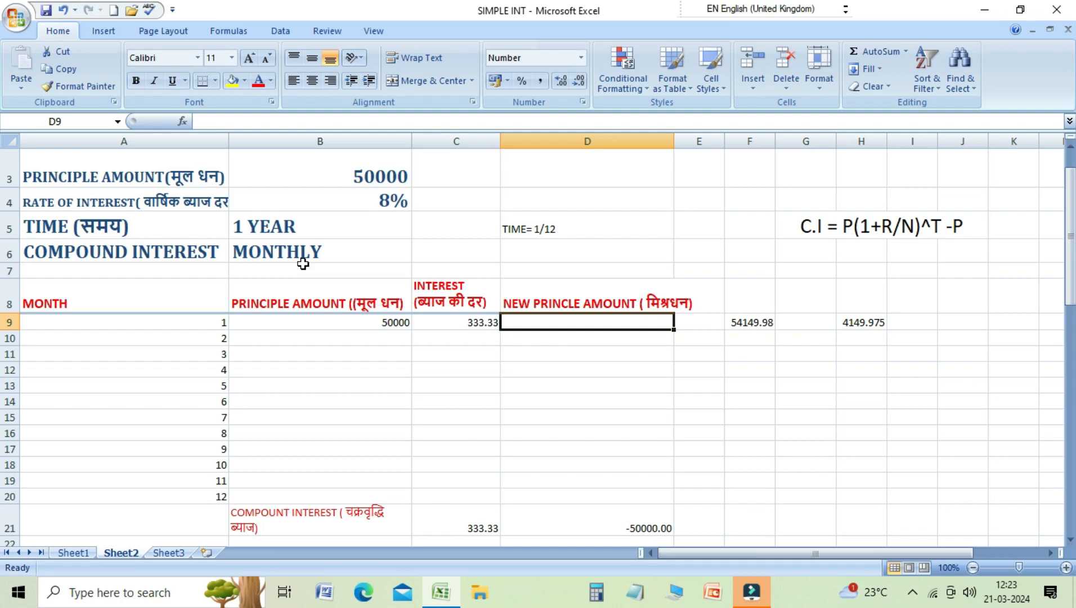
type("=")
left_click(341, 324)
type("+")
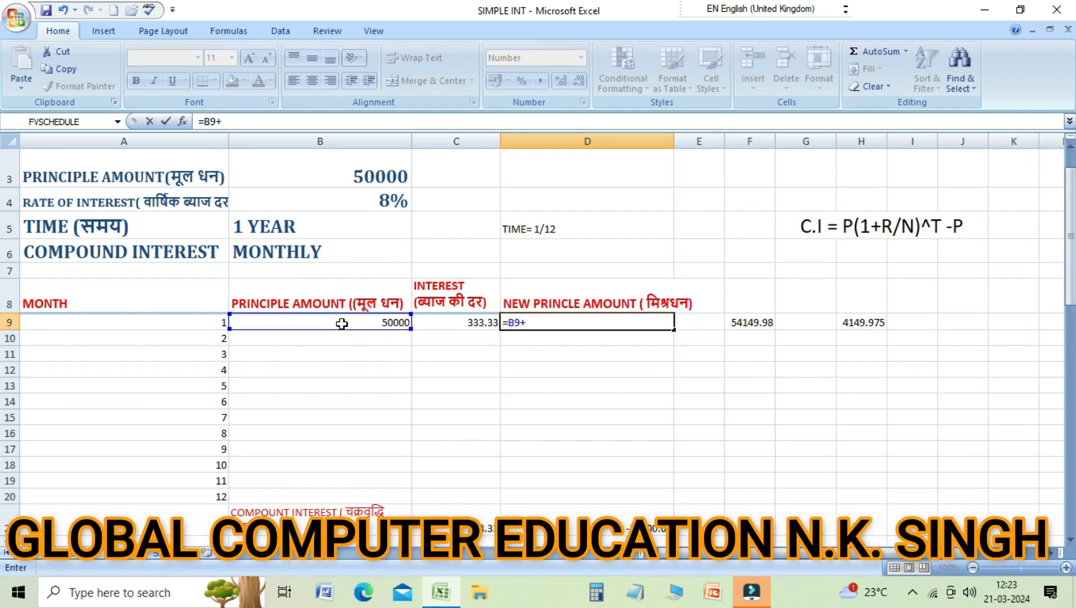
left_click(464, 322)
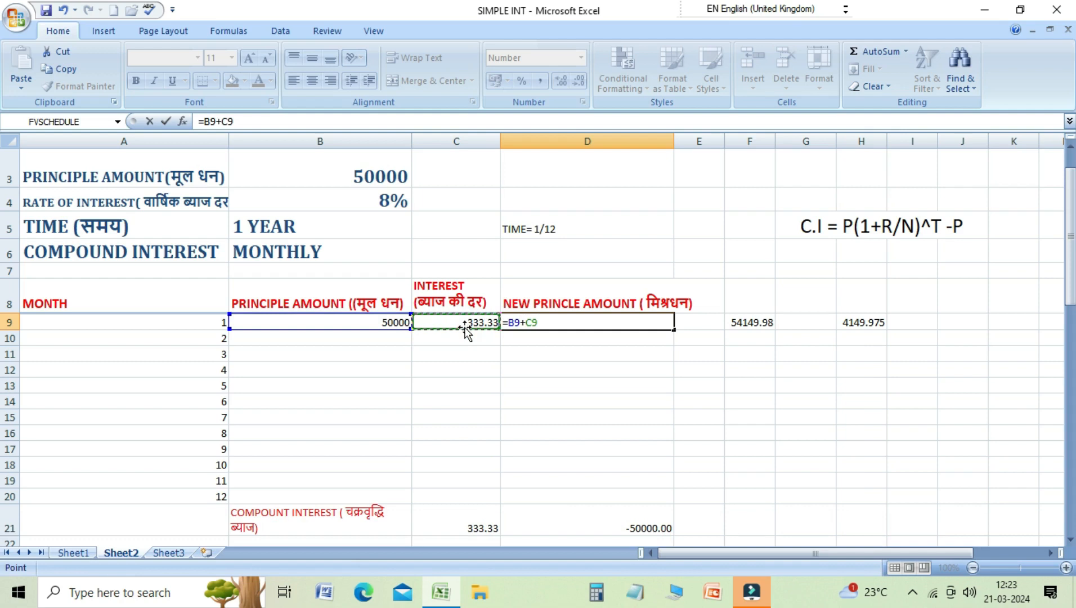
key("Return")
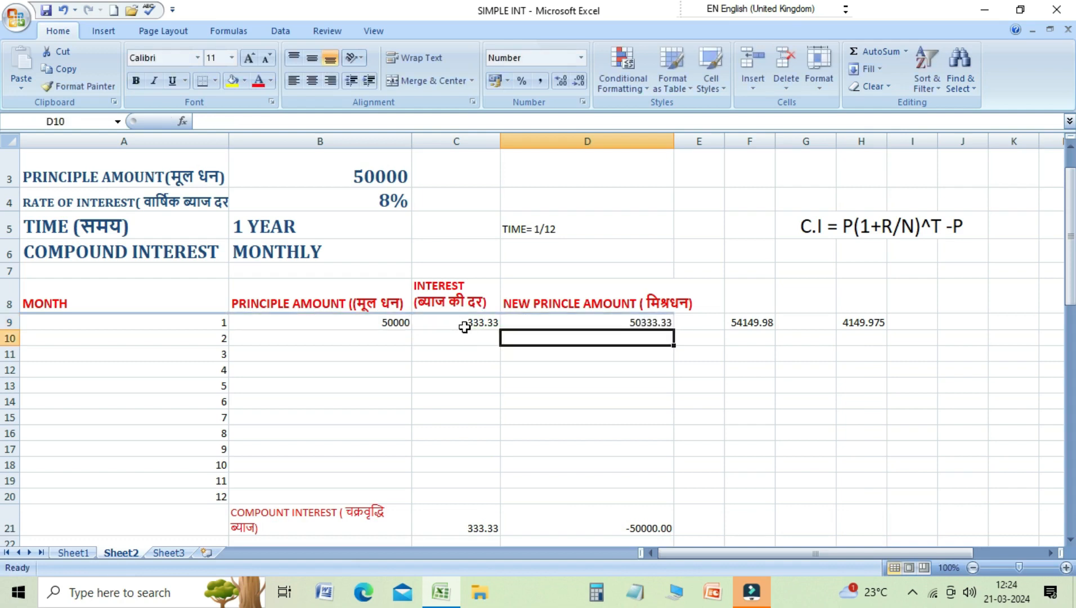
key("Up")
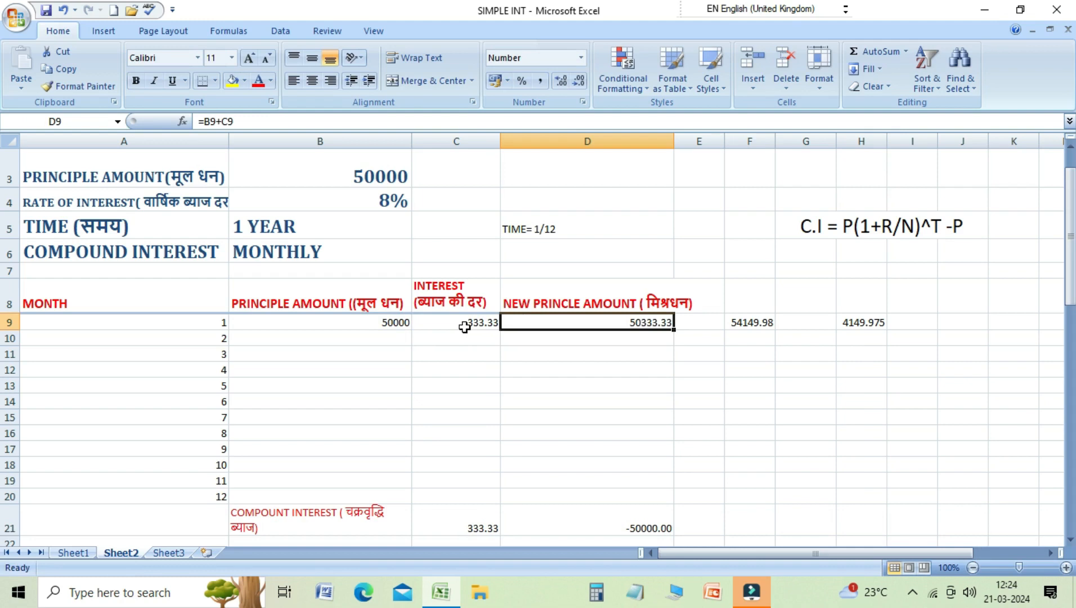
Step: Link the second month's principal in B10 to the first month's new principal with the formula =D9
key("Down")
key("Left")
key("Left")
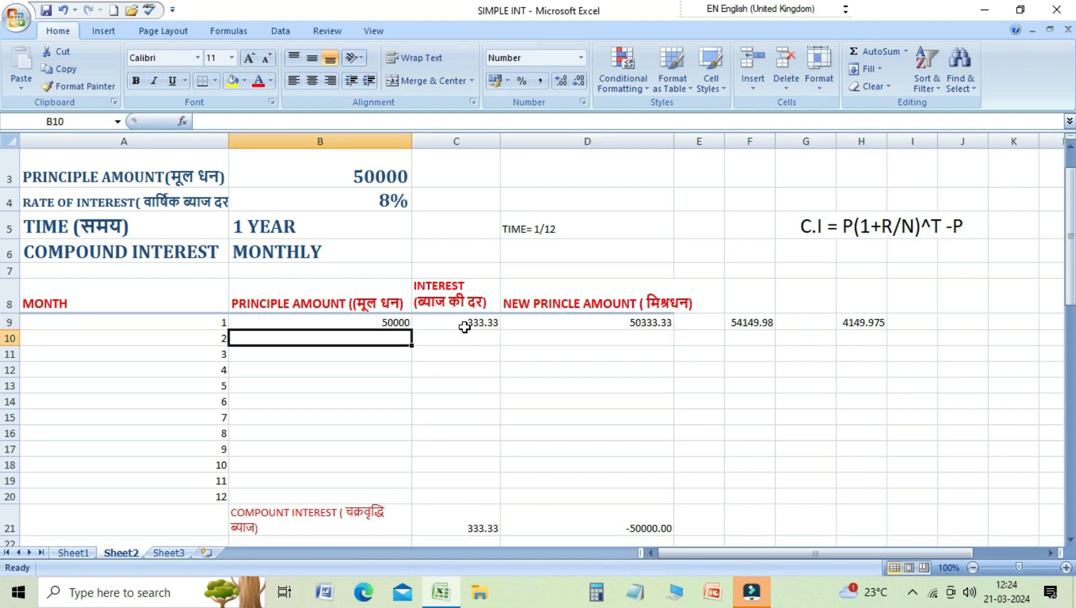
type("=")
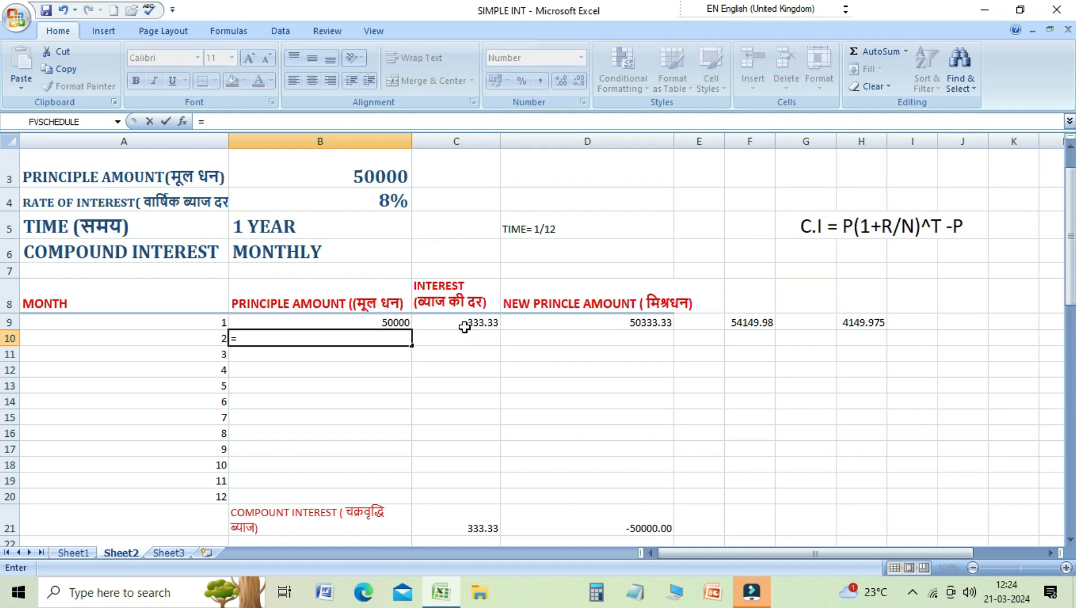
left_click(621, 324)
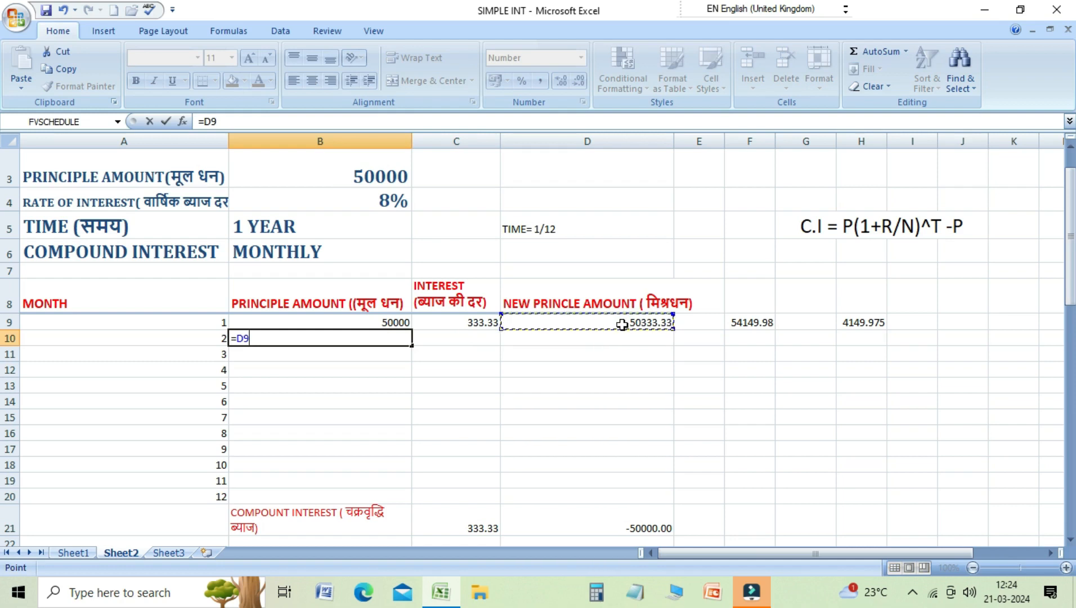
key("Return")
Step: Begin the second month's interest formula in C10 with =B10*
key("Up")
key("Right")
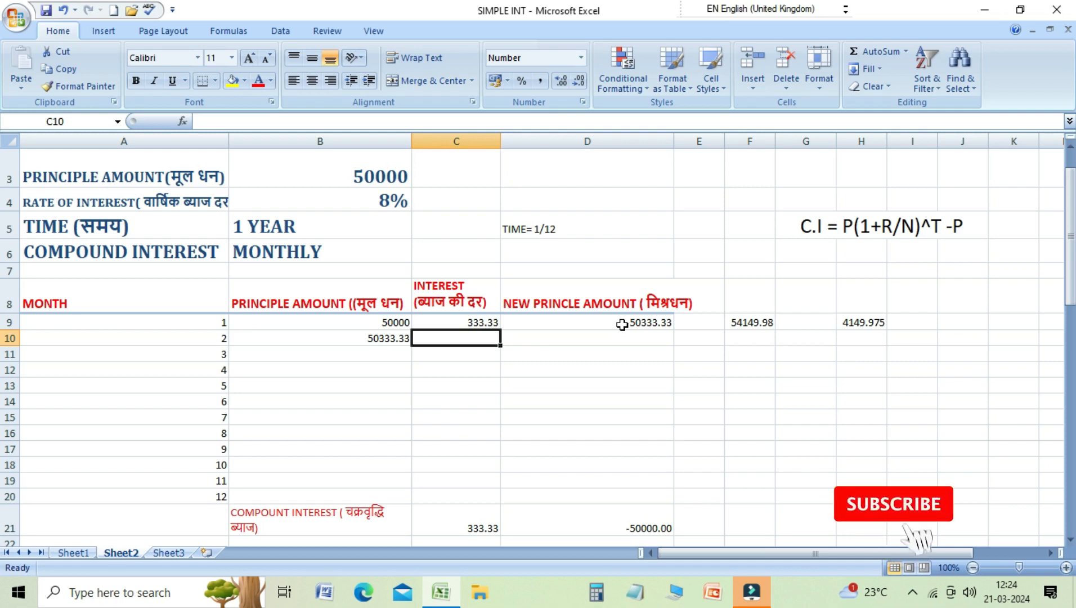
type("=")
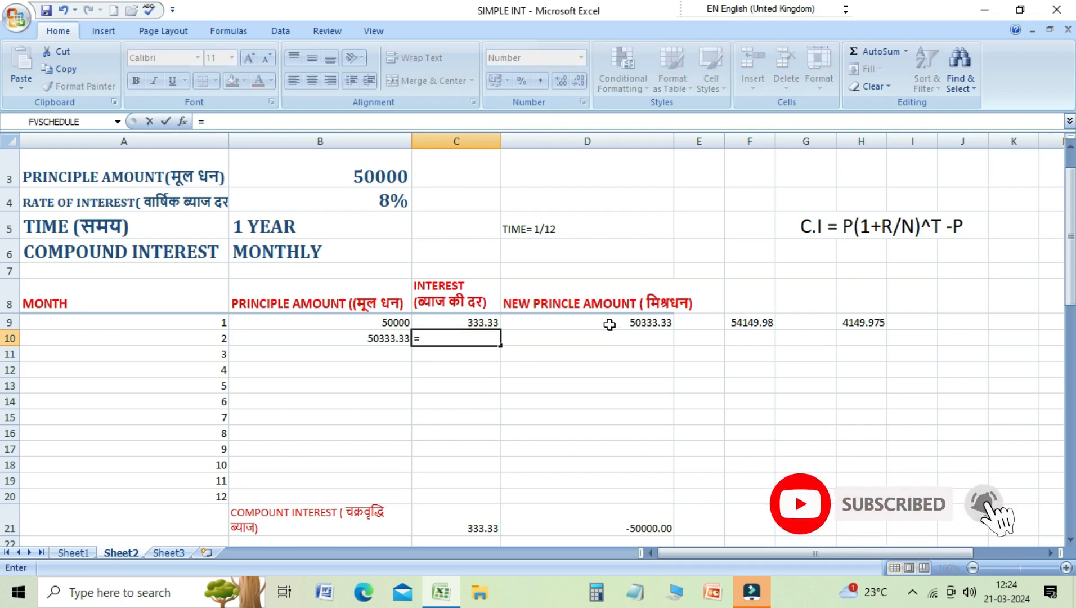
left_click(366, 339)
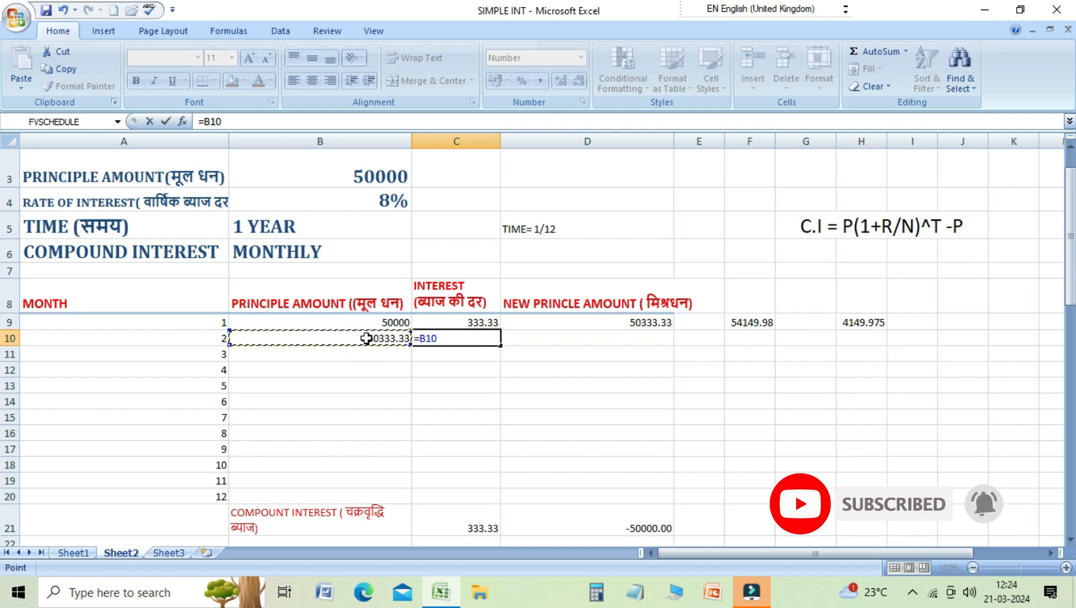
type("*")
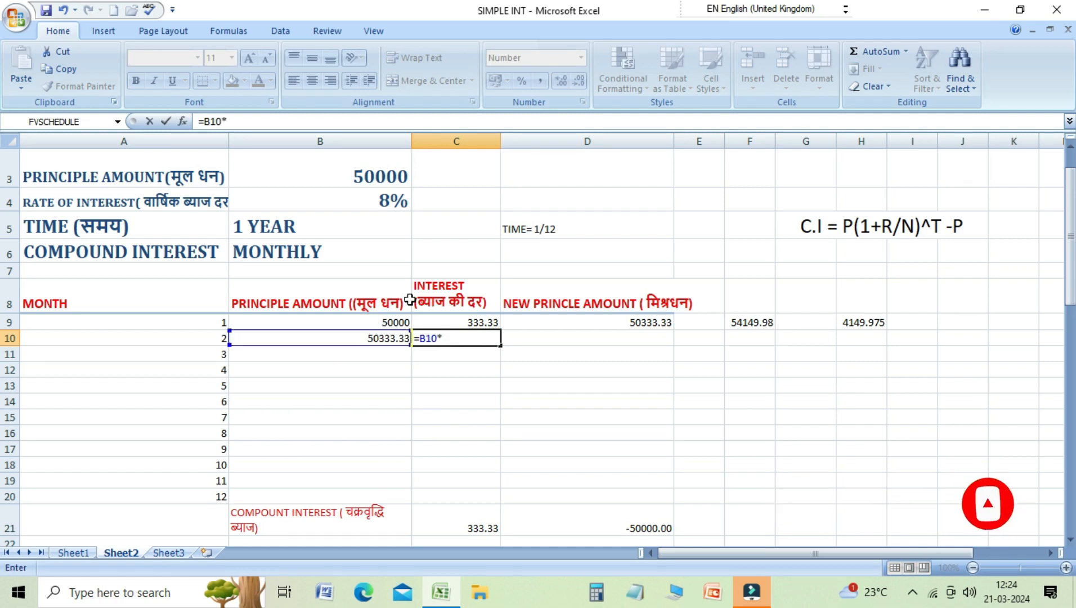
left_click(359, 201)
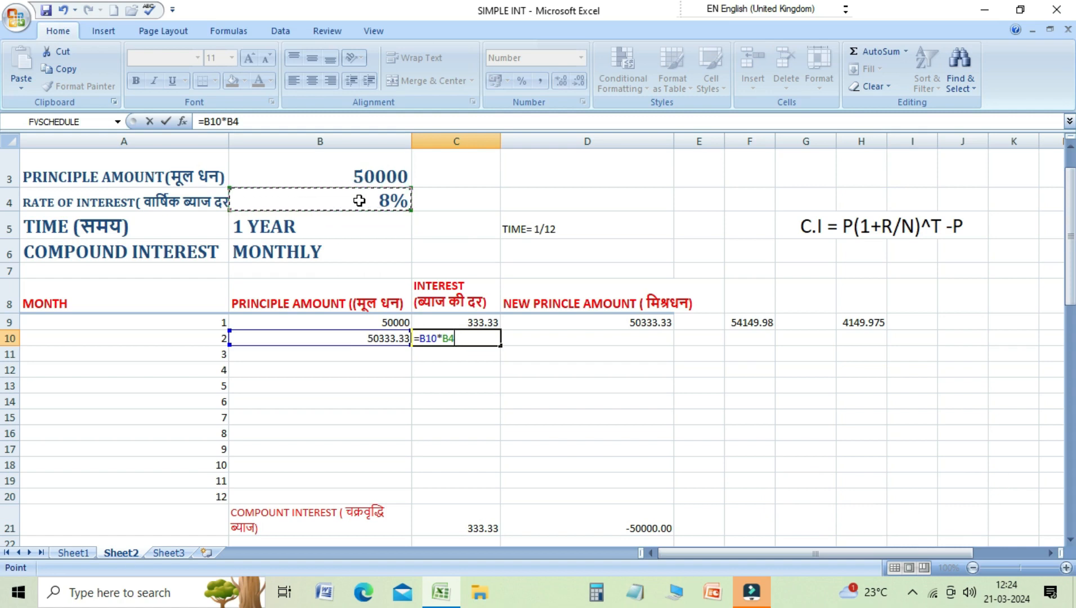
key("shift+Left")
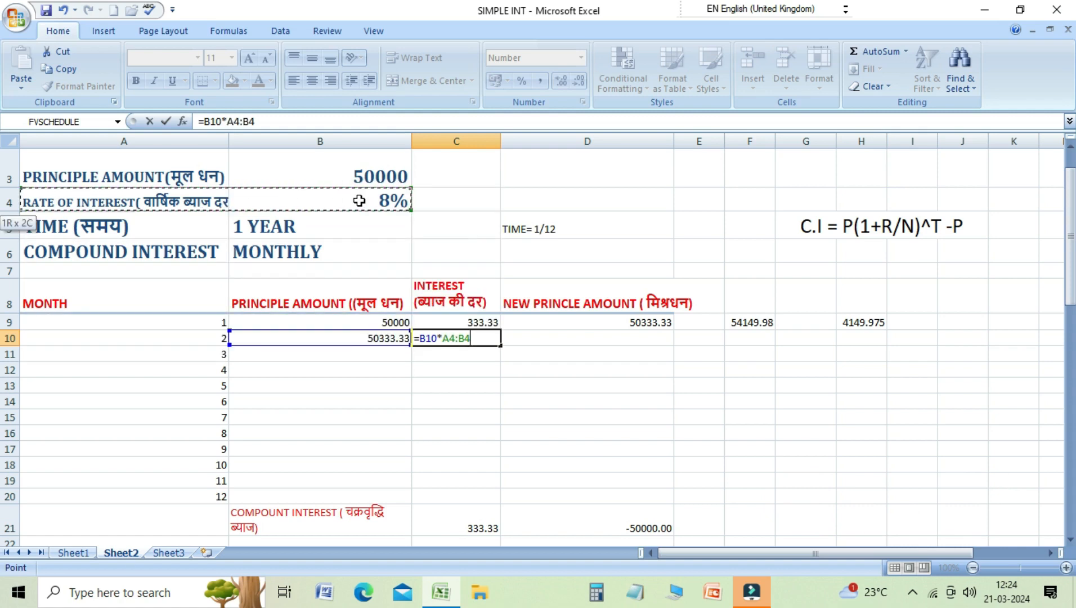
key("BackSpace")
key("BackSpace")
key("BackSpace")
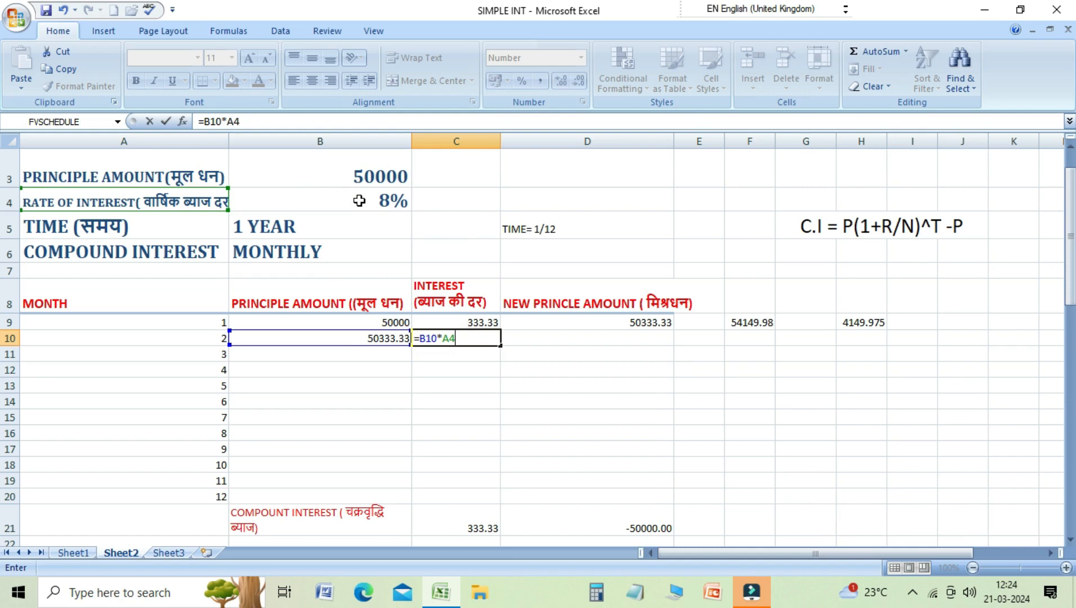
key("BackSpace")
key("BackSpace")
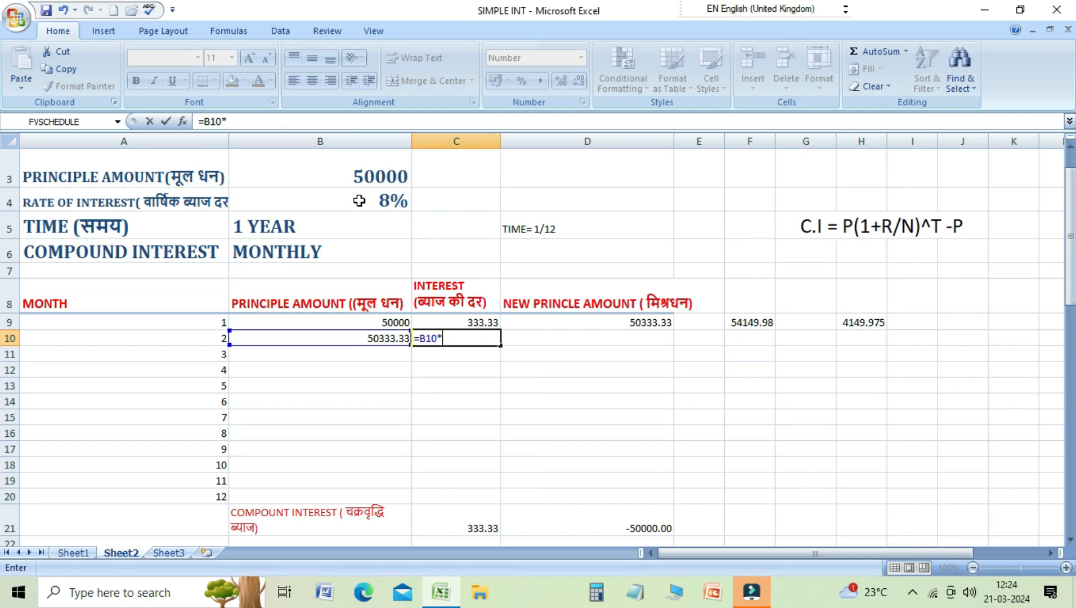
Step: Complete the interest formula in C10 with an absolute reference to the rate, as =B10*$B$4*1/12
left_click(358, 200)
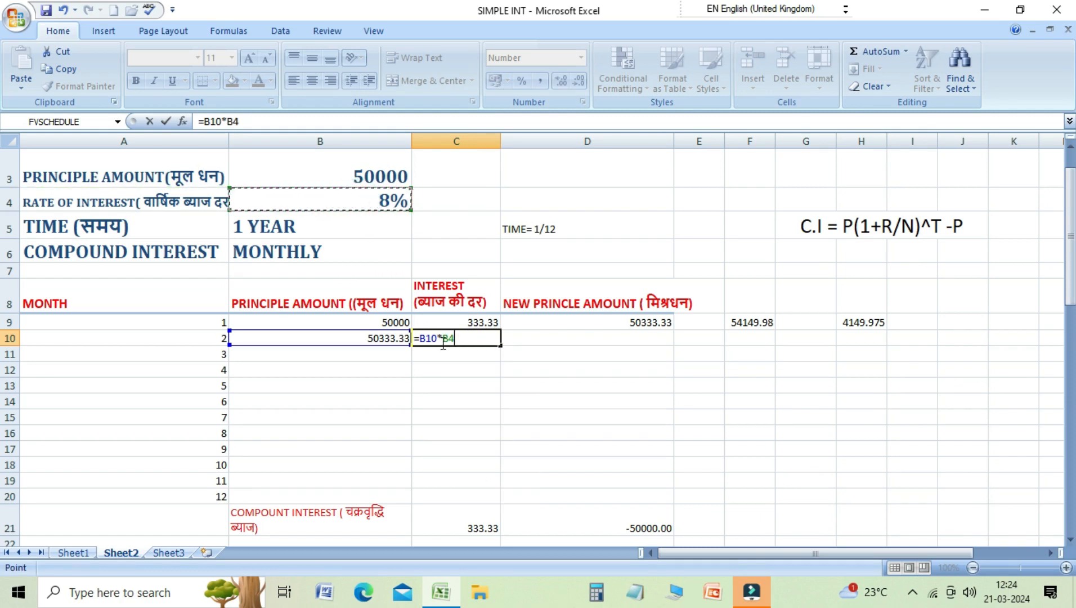
left_click_drag(442, 339, 454, 342)
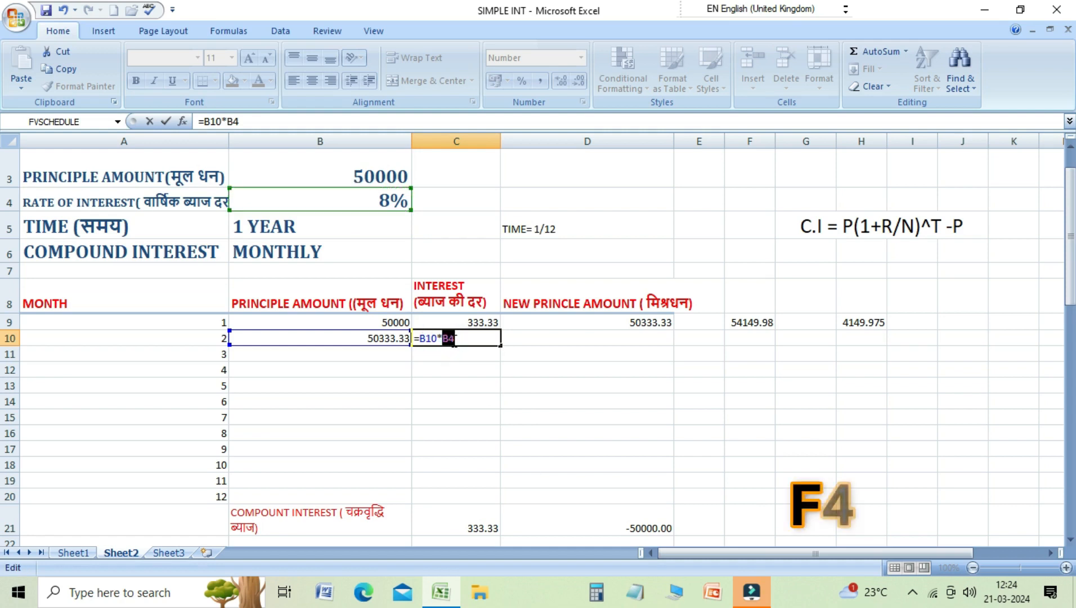
key("F4")
left_click(473, 338)
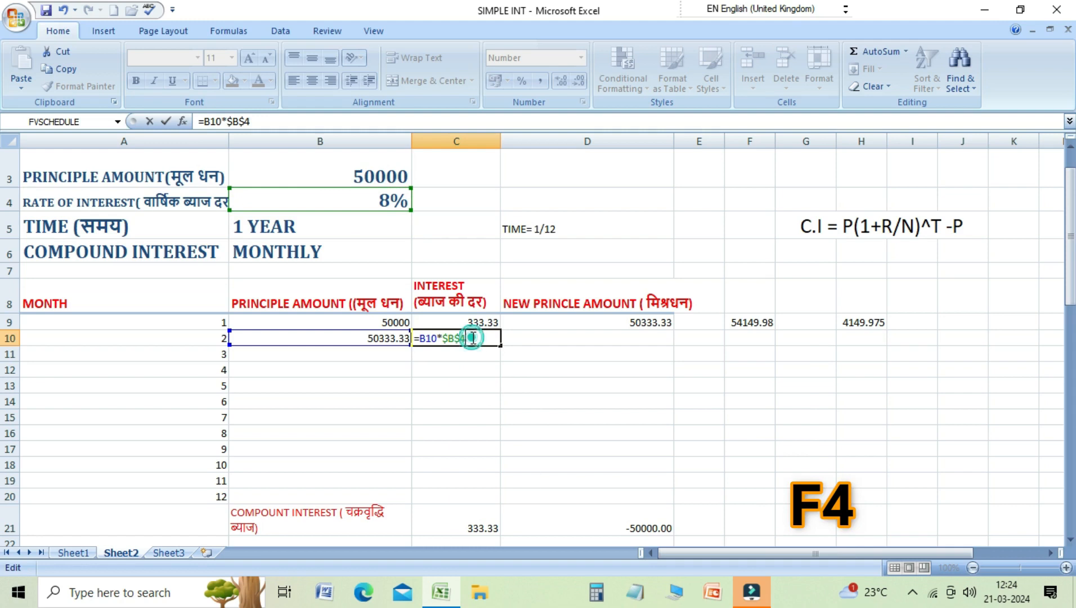
type("*")
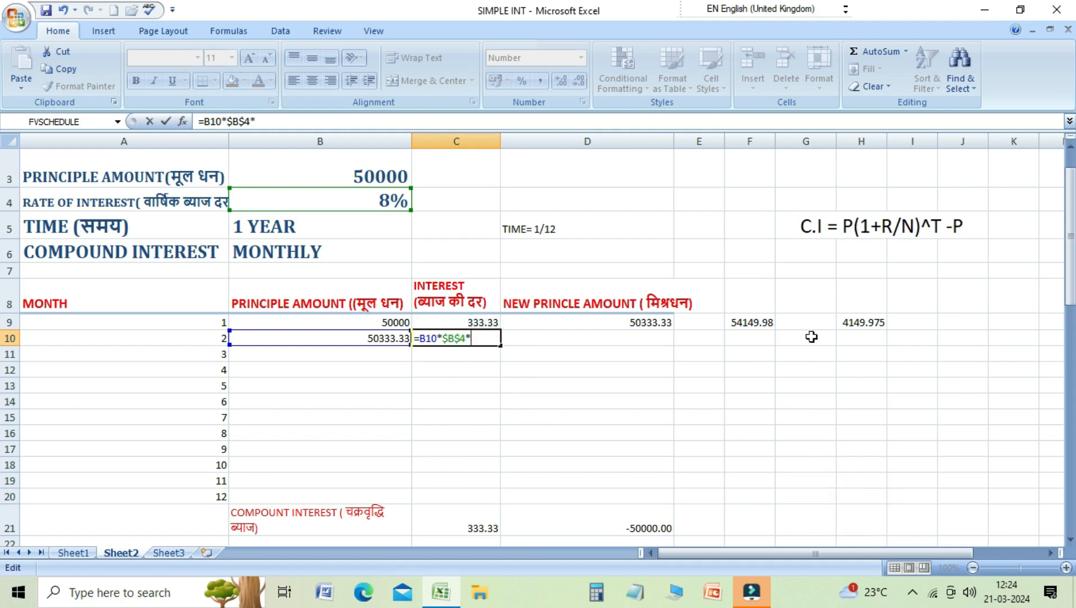
type("112")
key("BackSpace")
key("BackSpace")
type("/12")
key("Return")
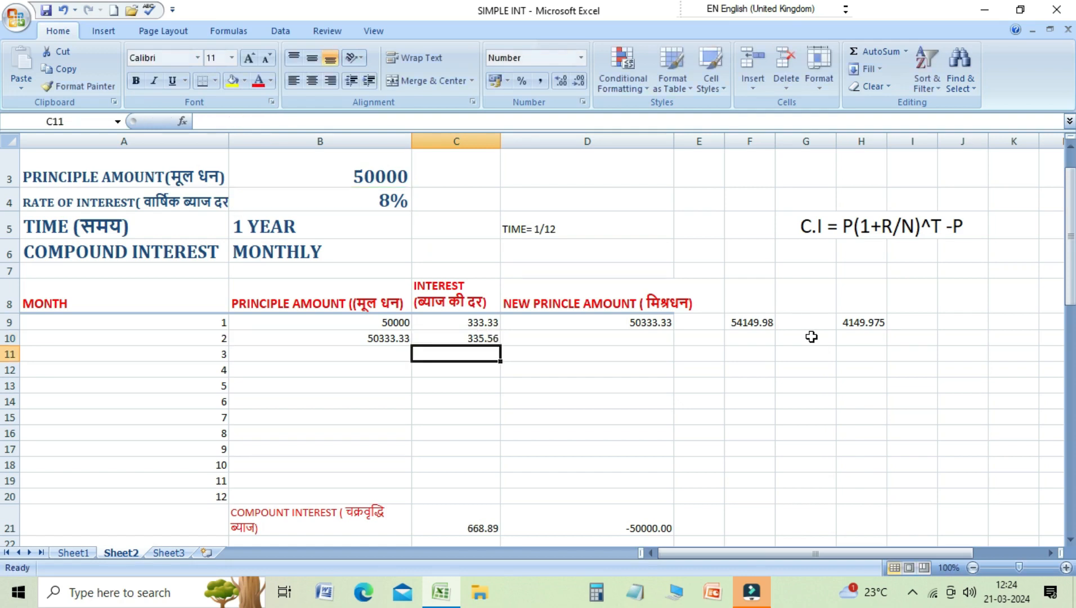
Step: Calculate the second month's new principal amount in D10 with the formula =B10+C10
key("Up")
key("Right")
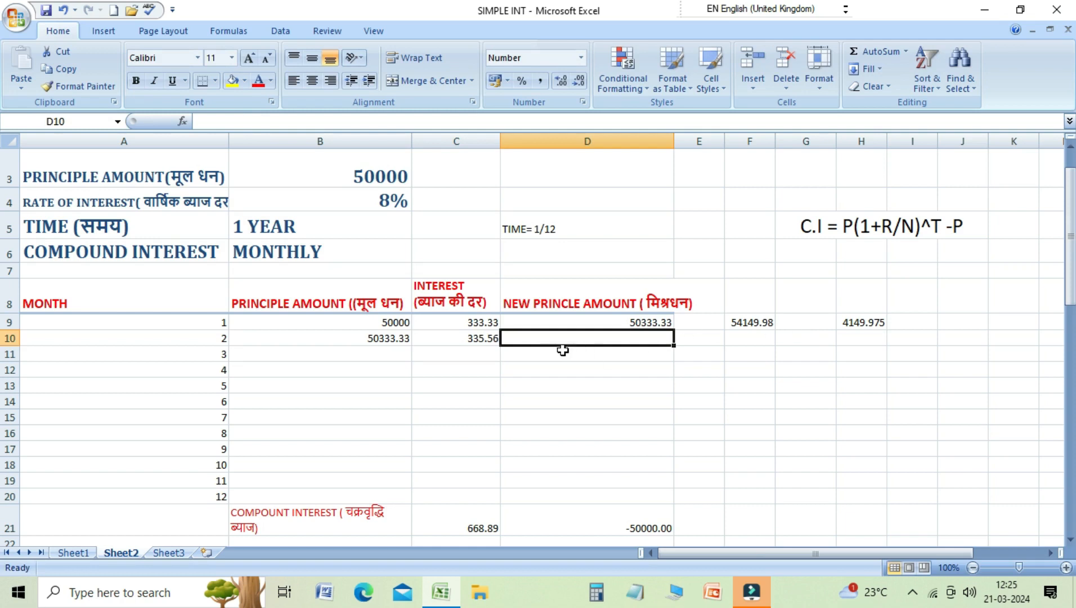
left_click(604, 323)
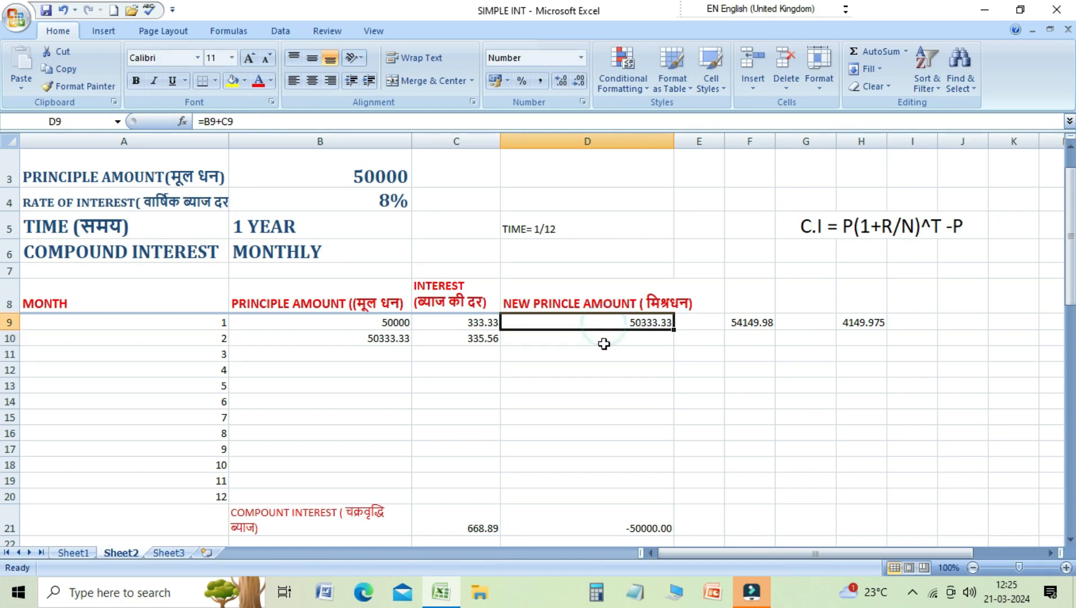
left_click(600, 345)
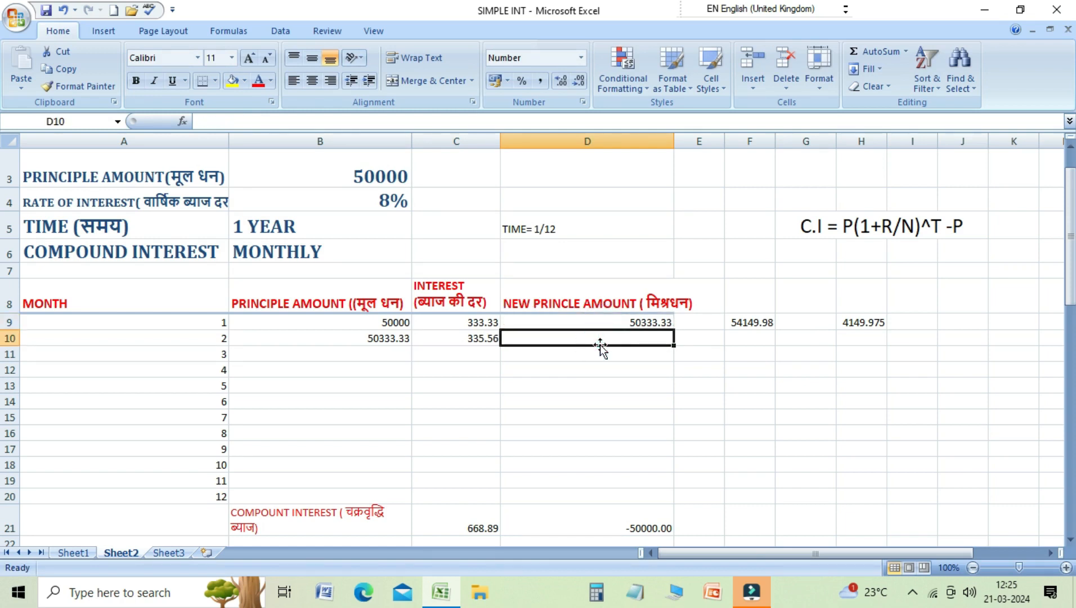
type("=")
left_click(375, 337)
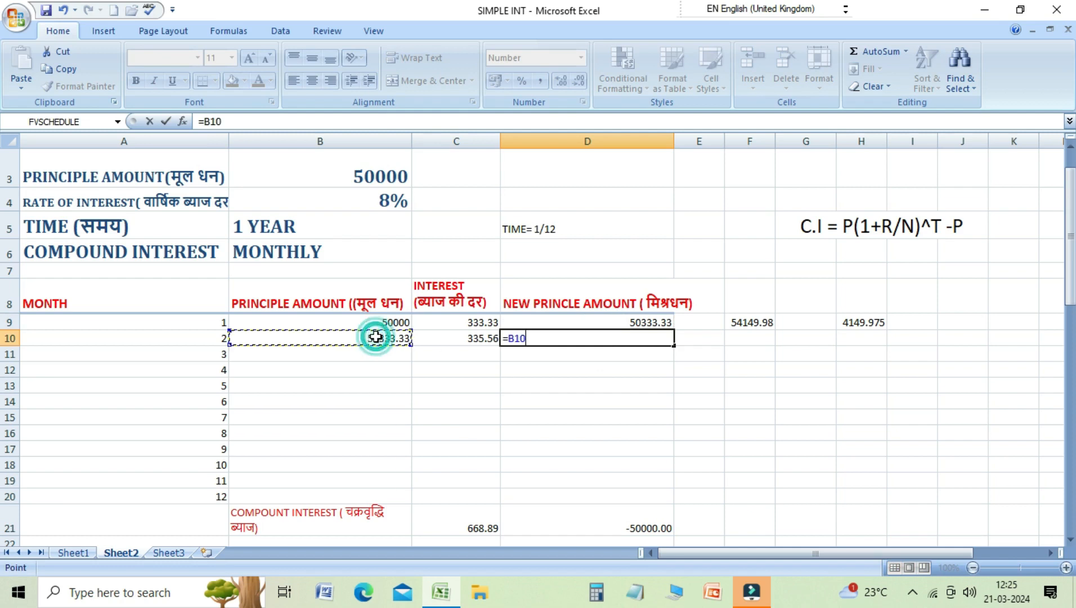
type("+")
left_click(432, 337)
key("Return")
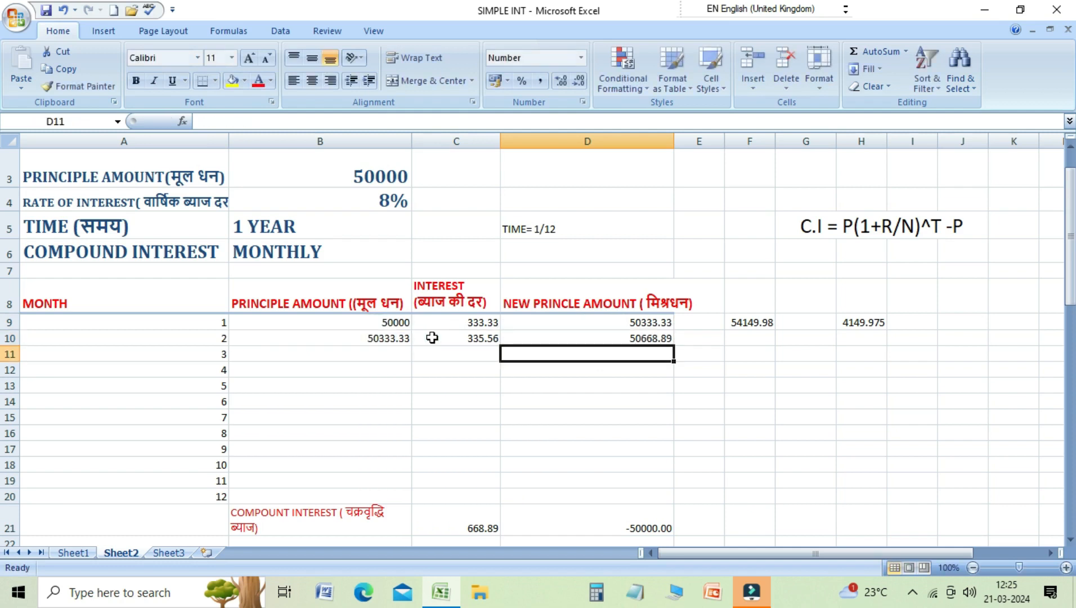
key("Up")
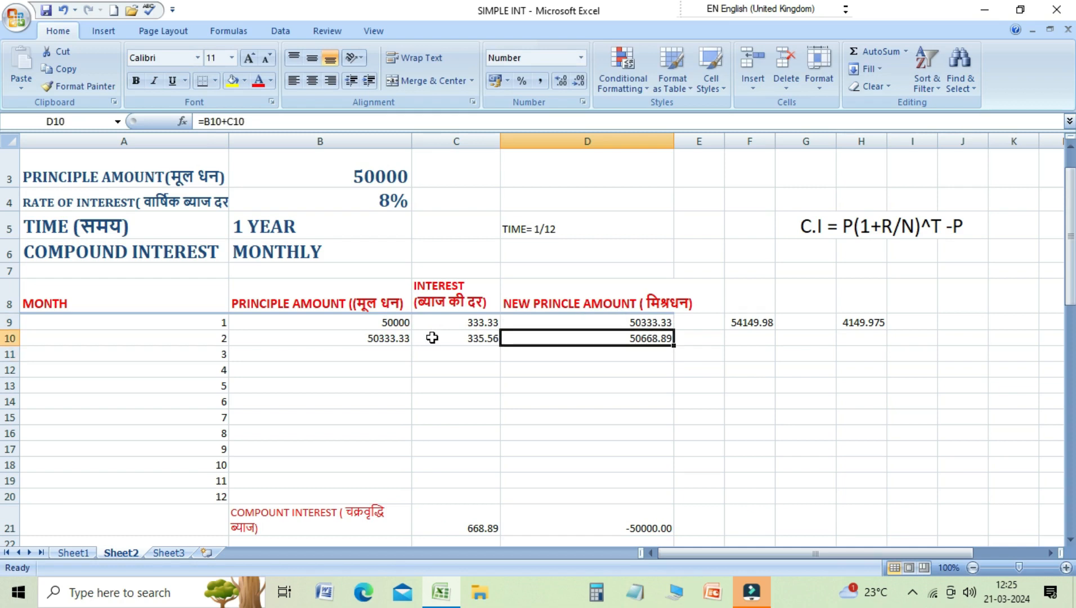
Step: Fill the principal formula from B10 down to B20 for the remaining months
left_click(432, 337)
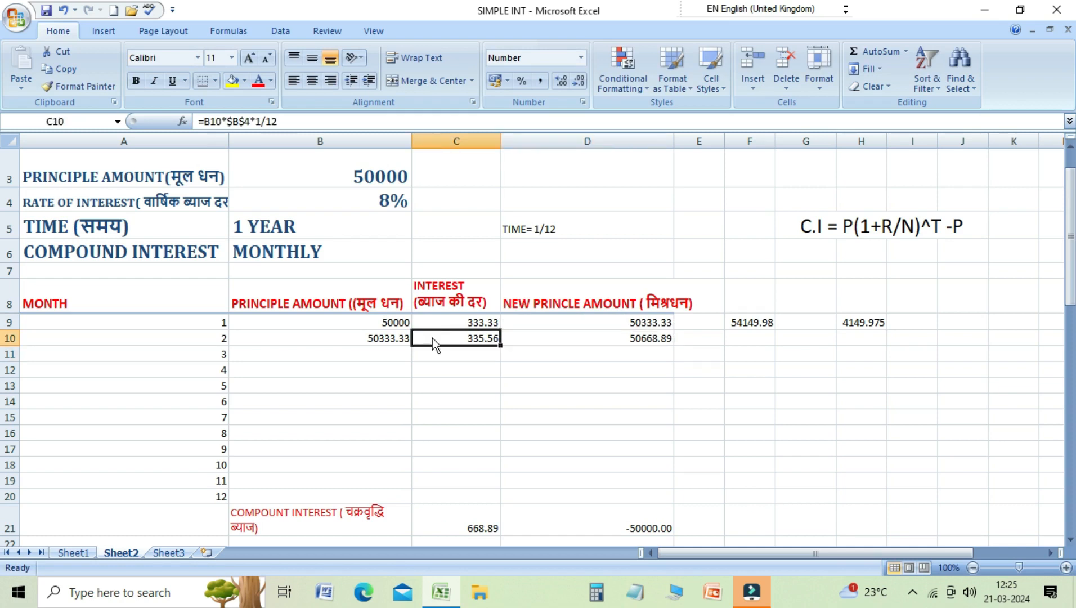
key("Left")
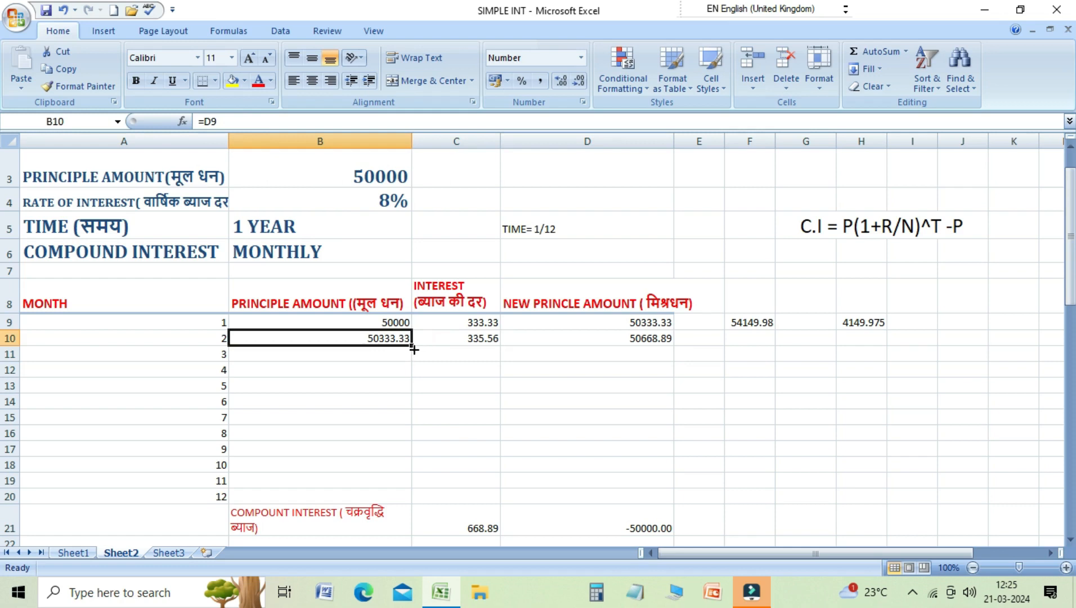
left_click_drag(414, 350, 415, 480)
left_click_drag(415, 500, 414, 502)
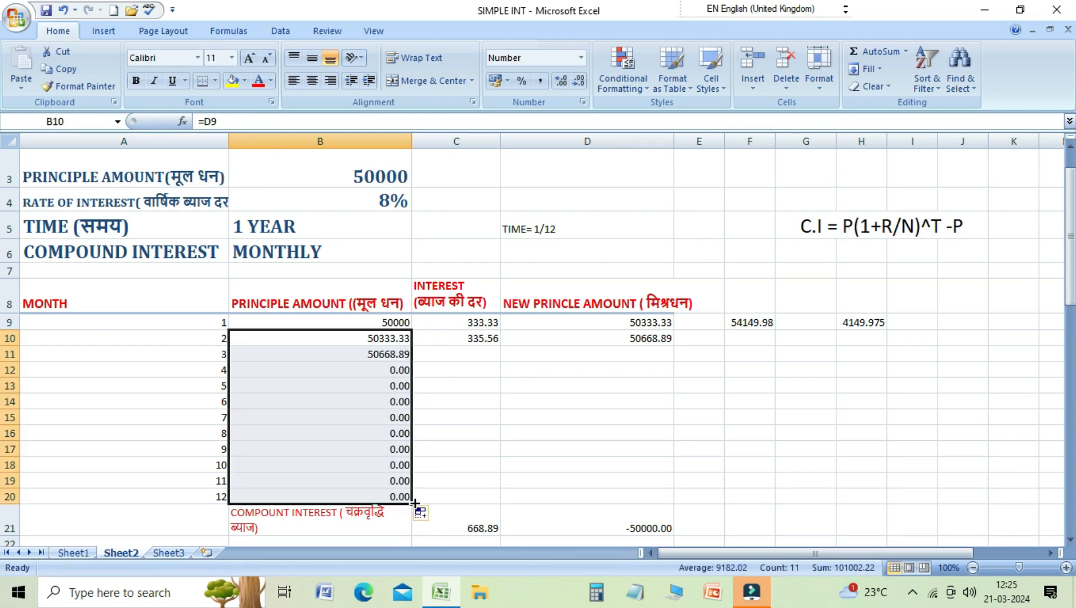
Step: Fill the interest formula in C10 and the new principal formula in D10 down to row 20
left_click(462, 336)
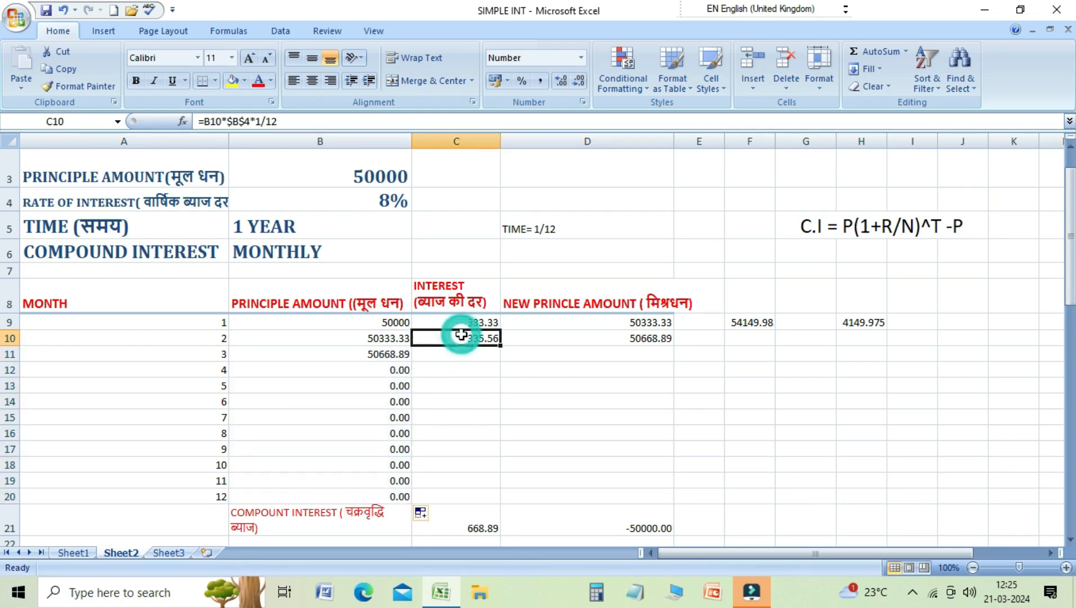
double_click(499, 344)
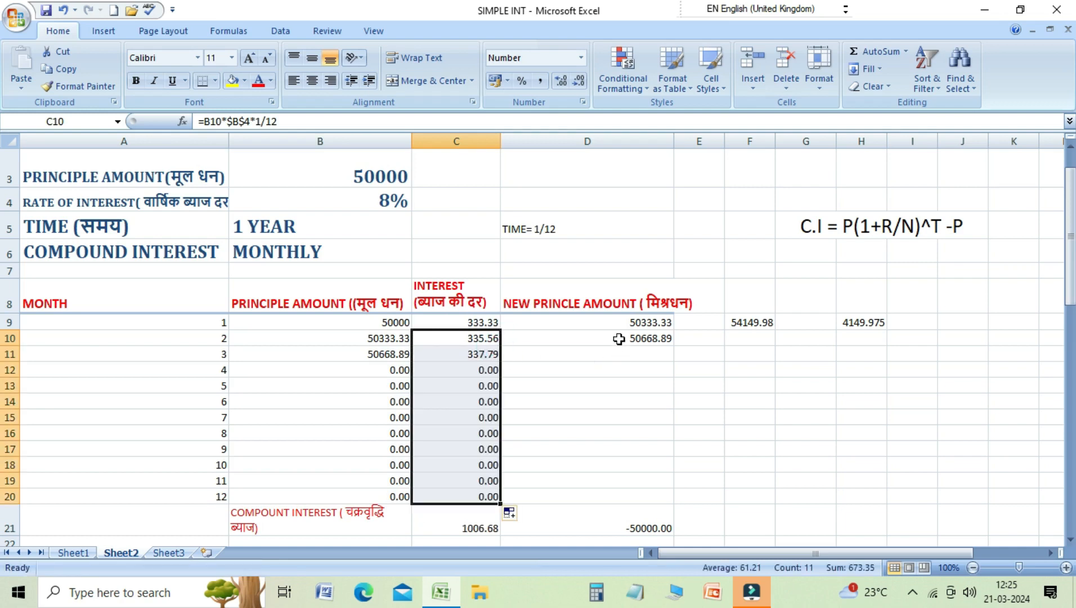
left_click(619, 337)
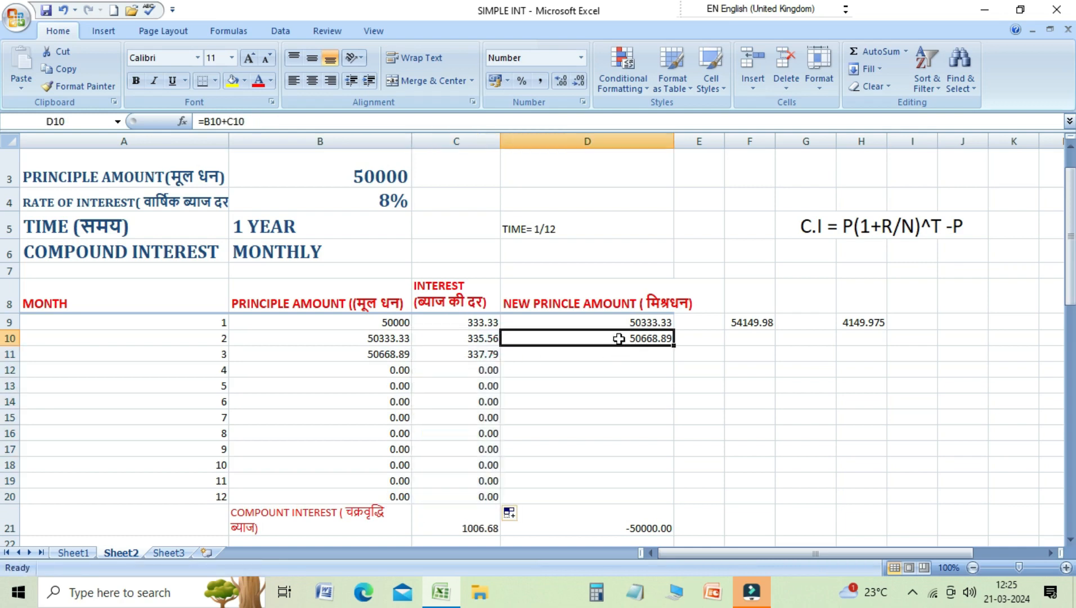
double_click(675, 348)
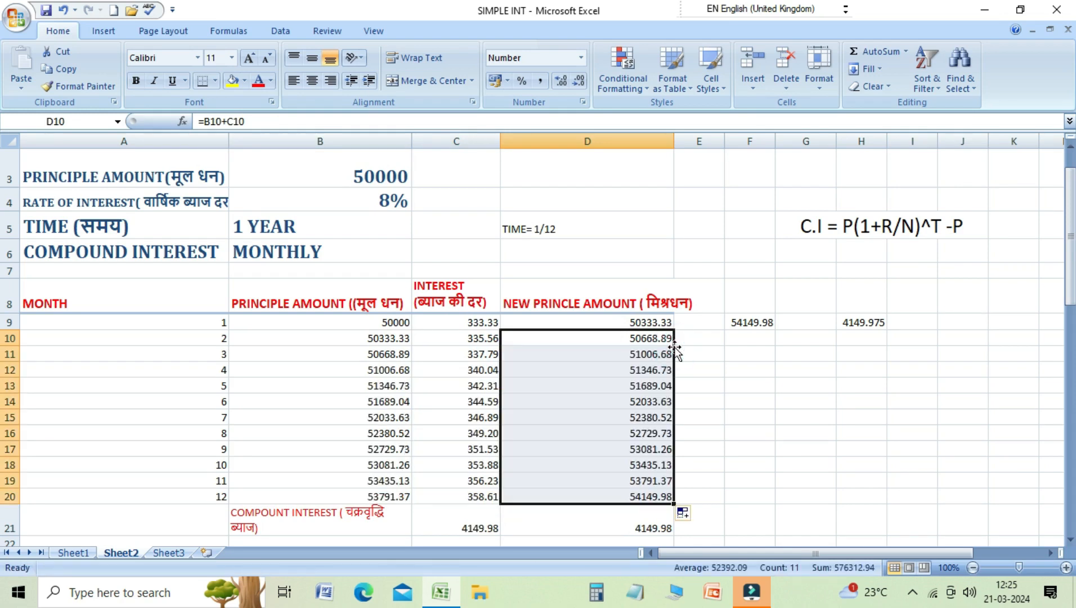
Step: Clear the compound interest total in C21 and recalculate it with AutoSum as =SUM(C9:C20)
left_click(488, 339)
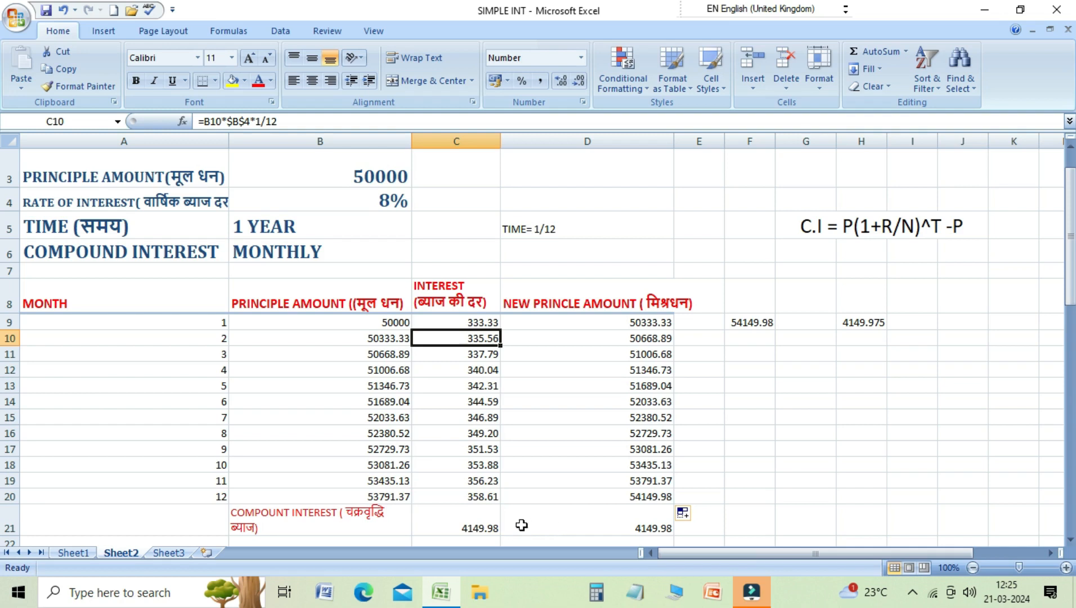
left_click(656, 500)
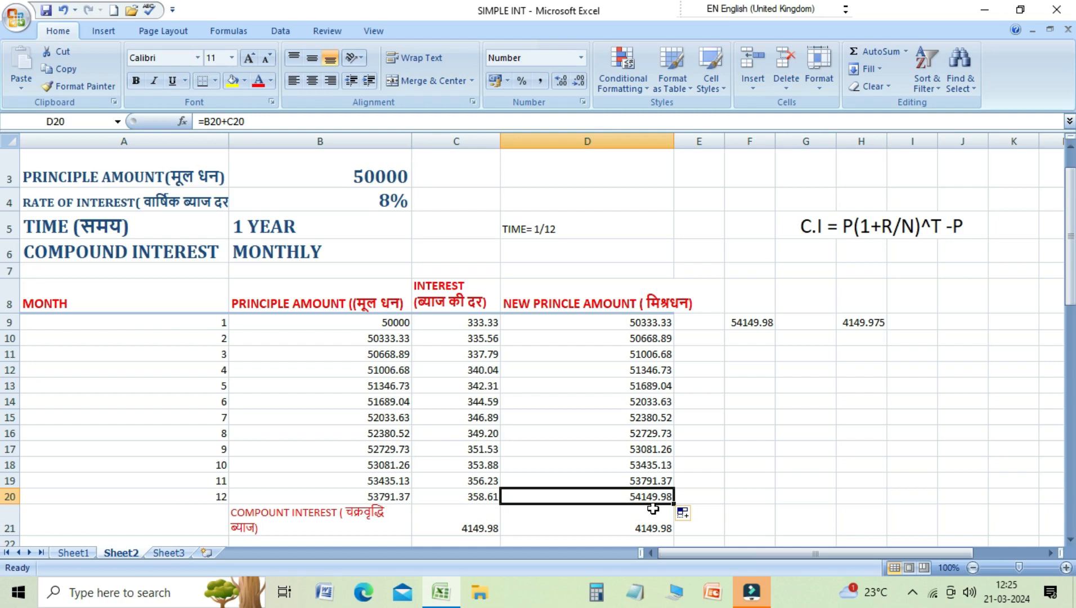
left_click(478, 529)
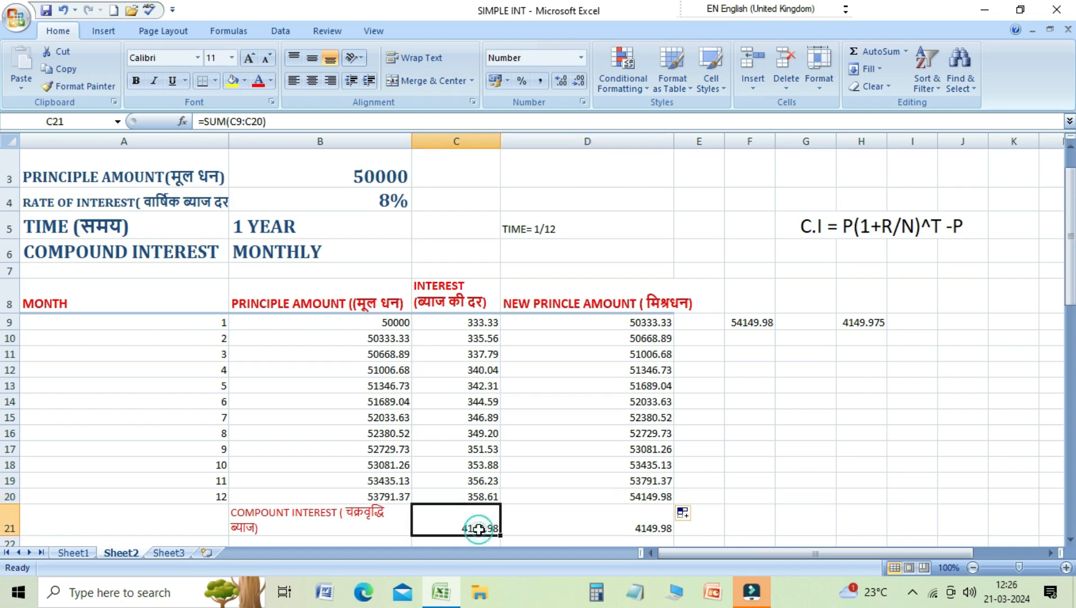
key("Delete")
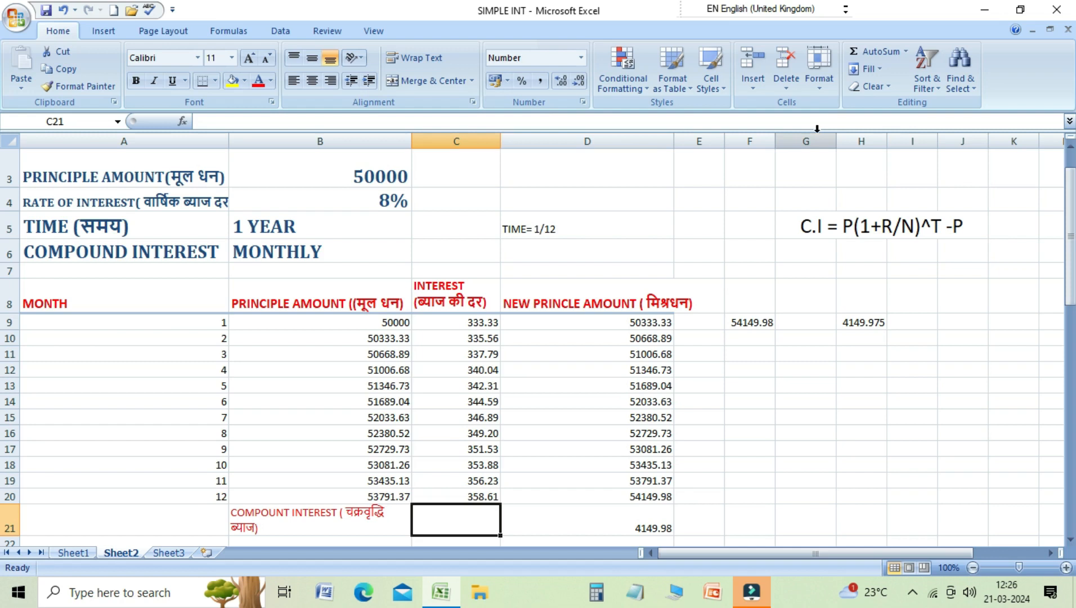
left_click(865, 55)
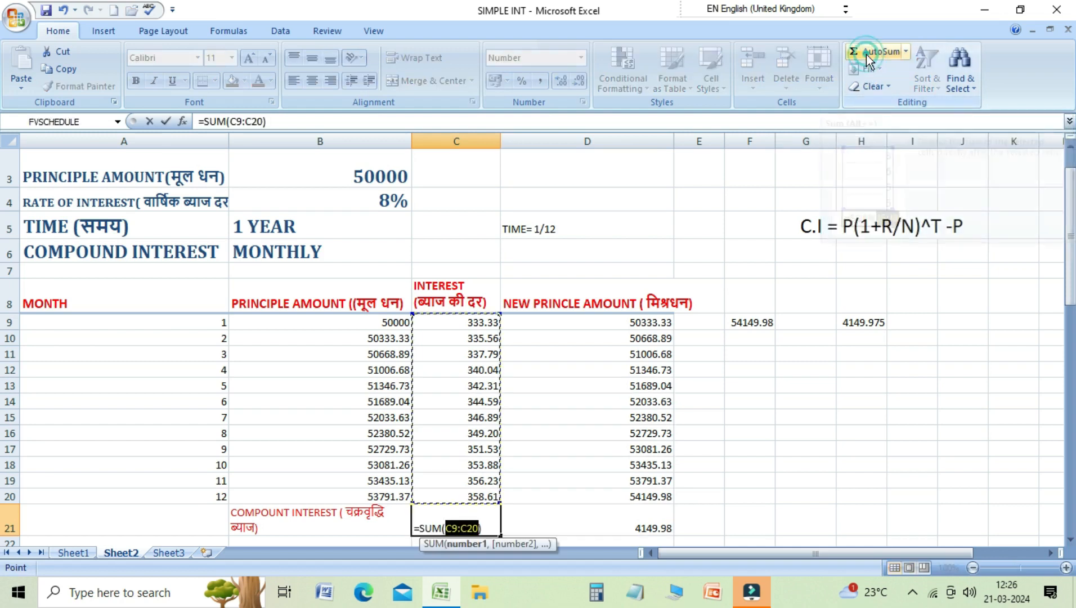
key("Return")
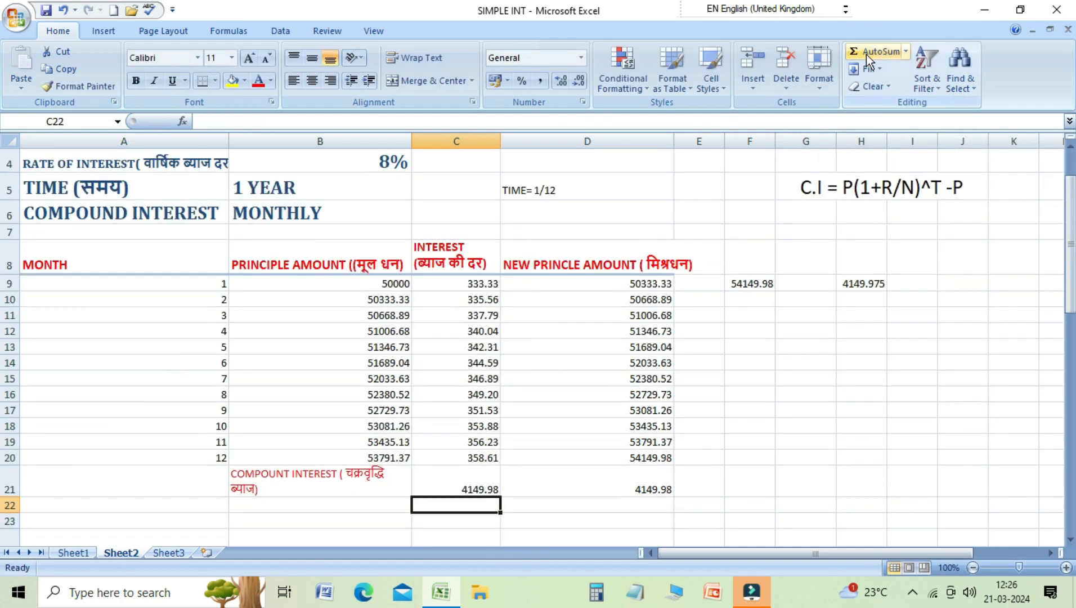
key("Up")
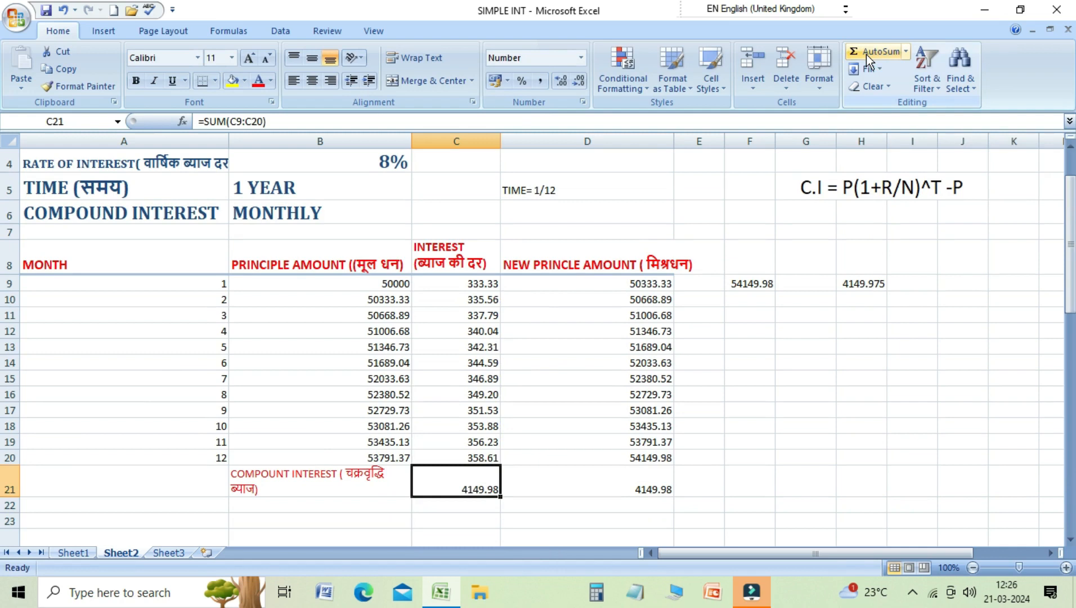
Step: Recalculate the compound interest in D21 as the final amount minus the initial principal, with =D20-B9
key("Right")
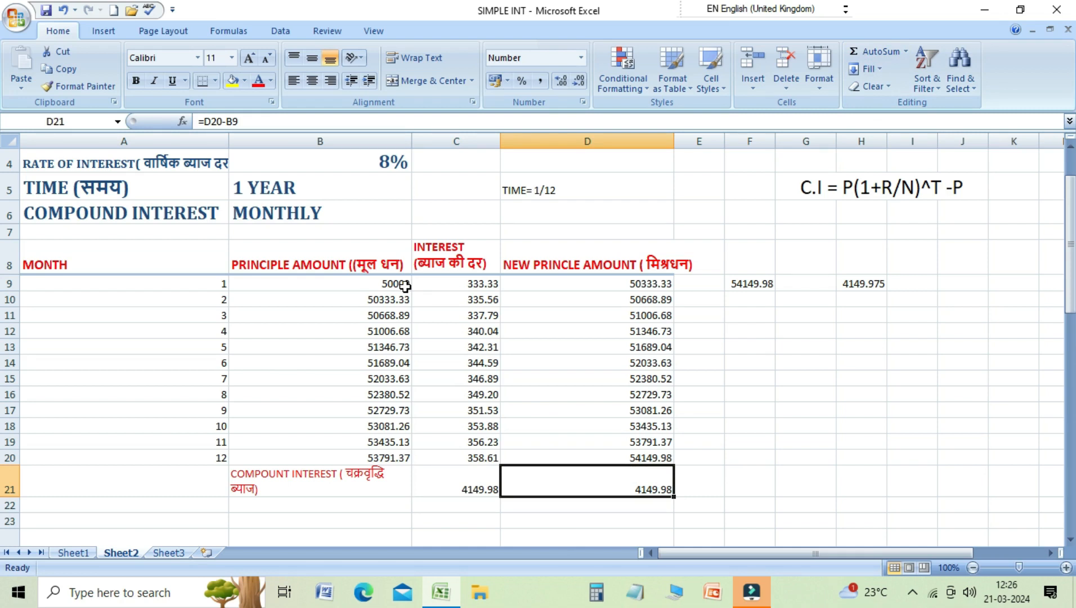
type("=")
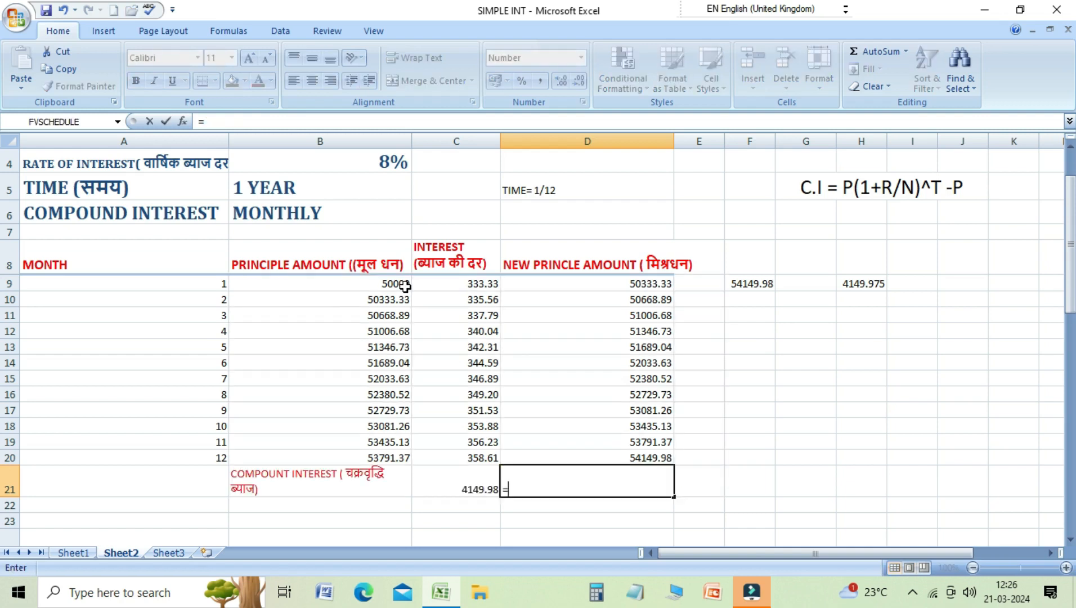
left_click(553, 455)
type("-")
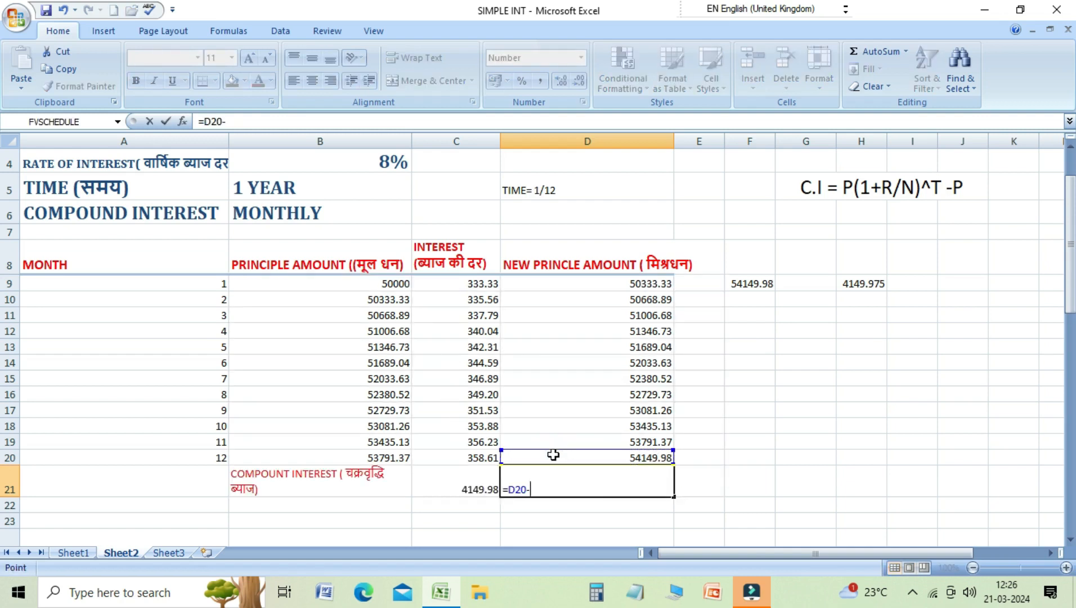
left_click(364, 287)
key("Return")
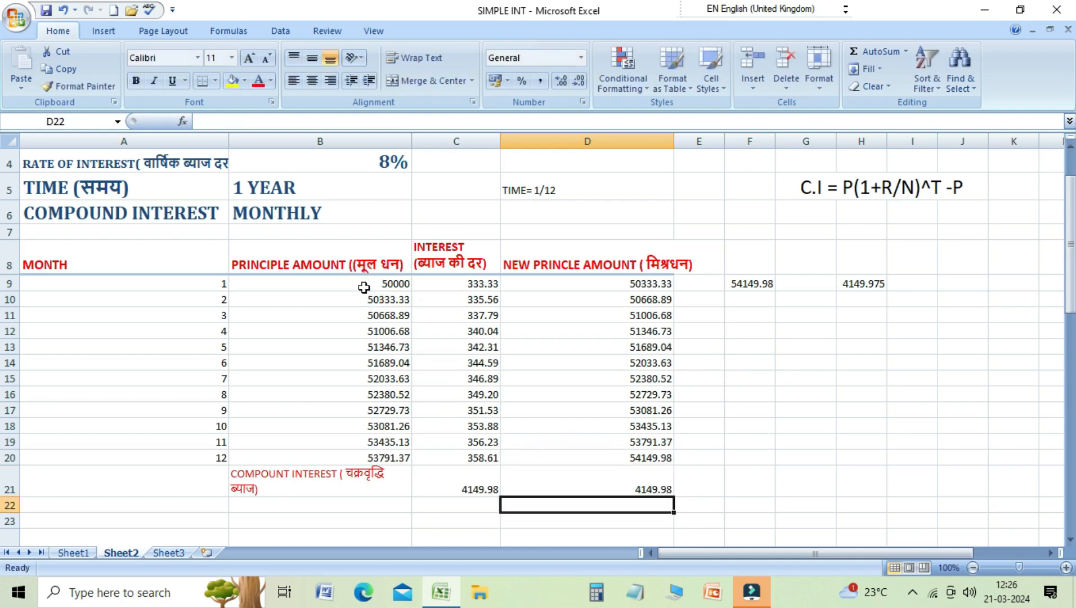
Step: Compare the compound interest formulas in C21 and D21 and review the monthly new principal amounts in column D
left_click(457, 491)
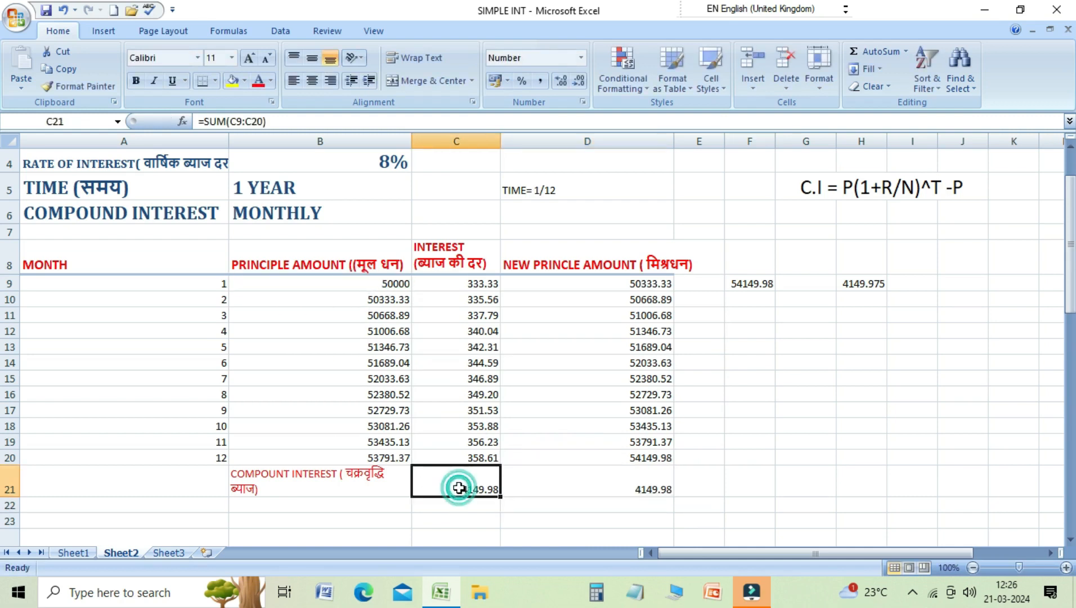
key("Right")
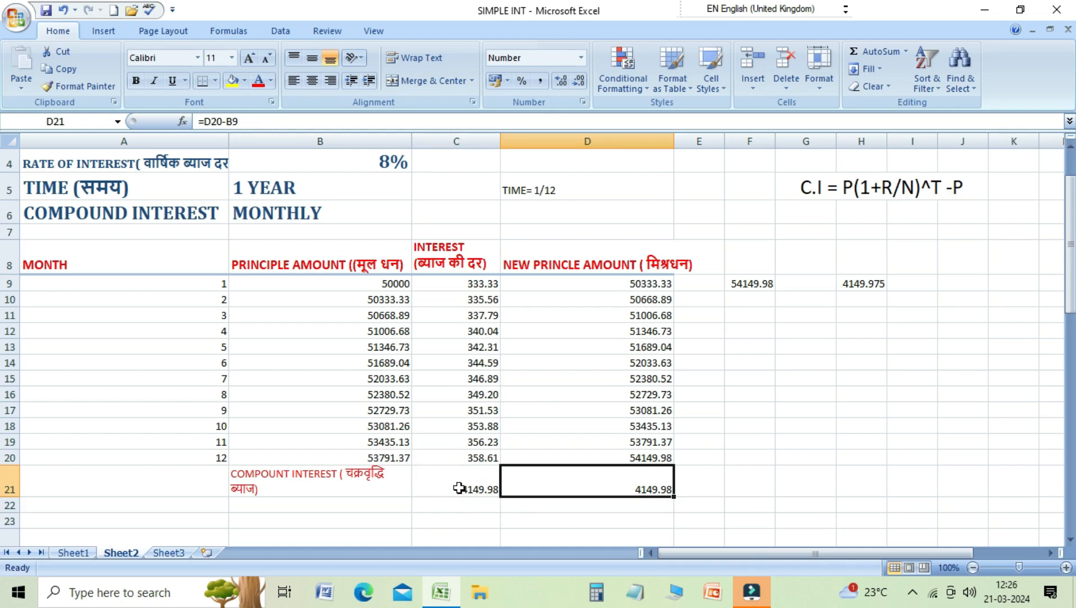
left_click(458, 488)
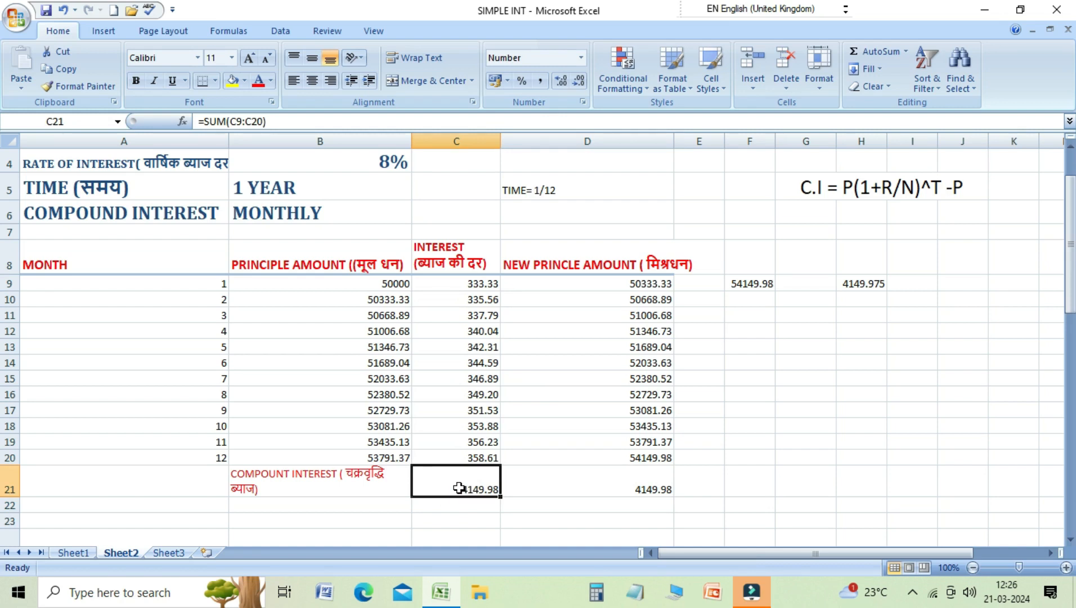
key("Right")
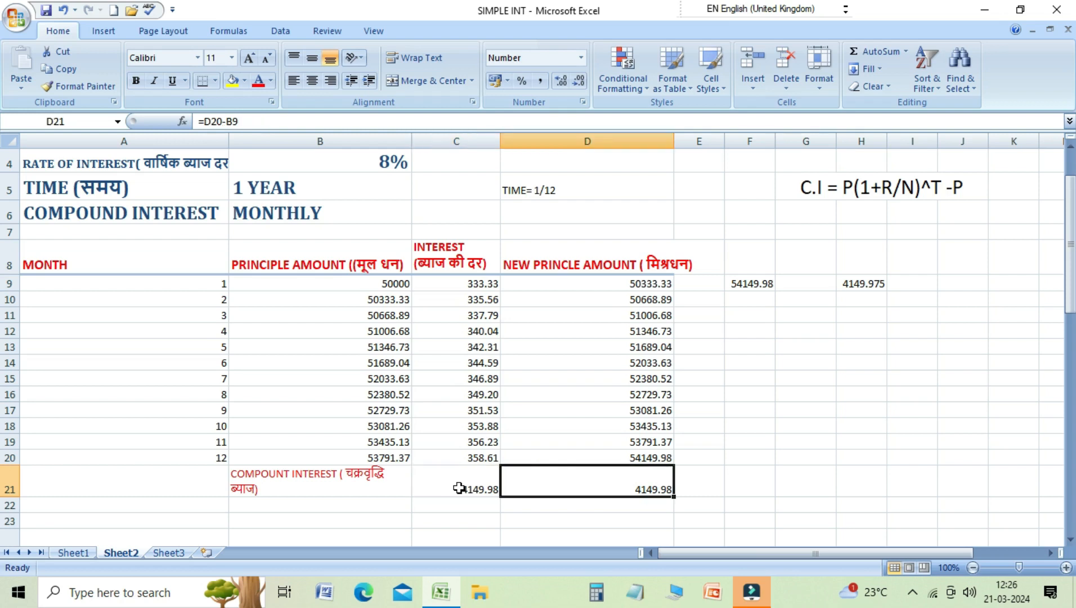
key("Up")
key("Up")
key("Up")
key("Up")
key("Up")
key("Up")
key("Up")
key("Up")
key("Up")
key("Up")
key("Up")
key("Up")
key("Up")
key("Up")
key("Up")
key("Up")
key("Up")
key("Up")
key("Up")
key("Up")
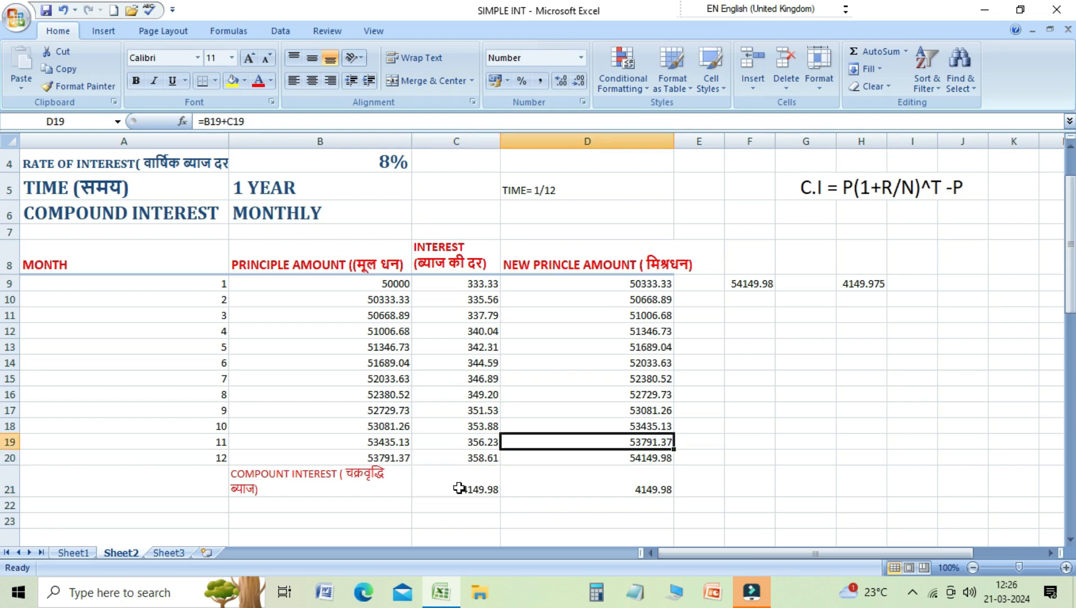
key("Down")
key("Down")
key("Down")
key("Down")
key("Down")
key("Down")
key("Down")
key("Down")
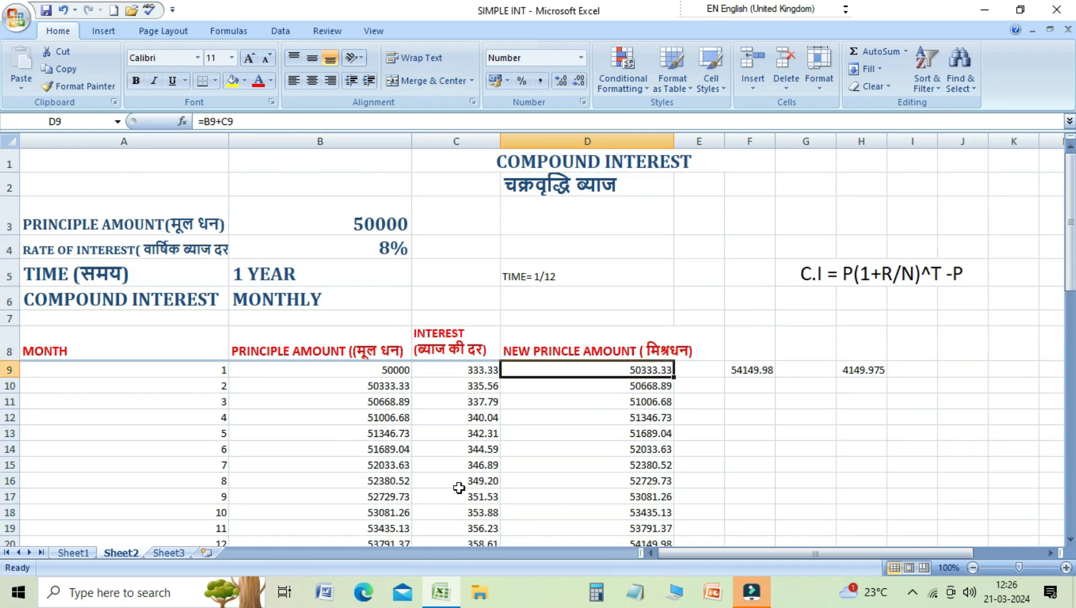
Step: Examine the quarterly compounding problem's principal, rate, time and period notes in rows 24 to 27
key("Down")
key("Down")
key("Down")
key("Down")
key("Down")
key("Down")
key("Down")
key("Down")
key("Down")
key("Down")
key("Down")
key("Down")
key("Down")
key("Down")
key("Down")
key("Down")
key("Down")
key("Down")
key("Down")
key("Down")
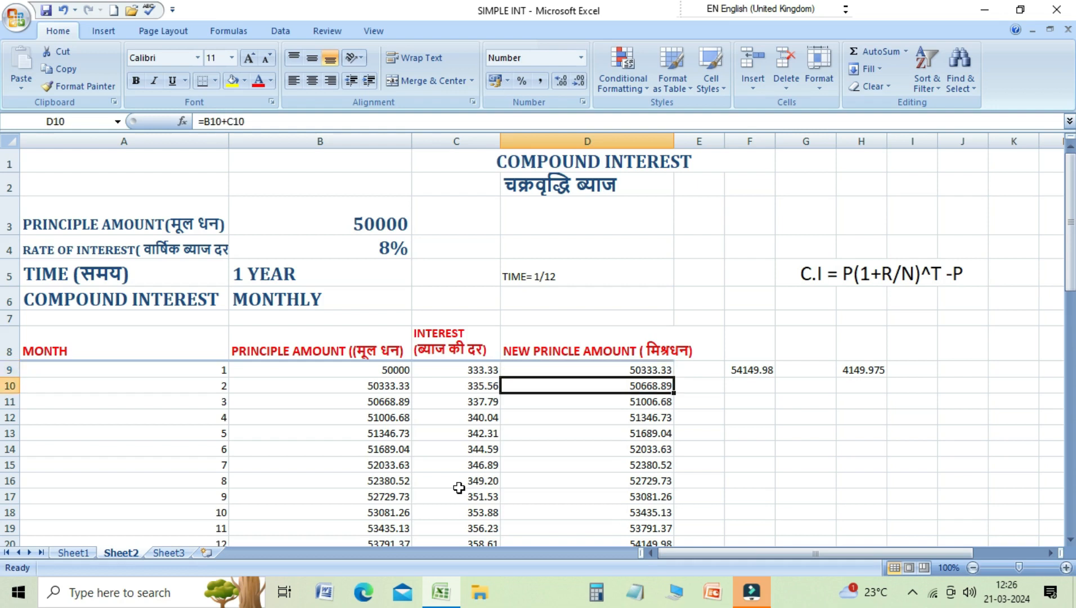
key("Up")
key("Up")
key("Up")
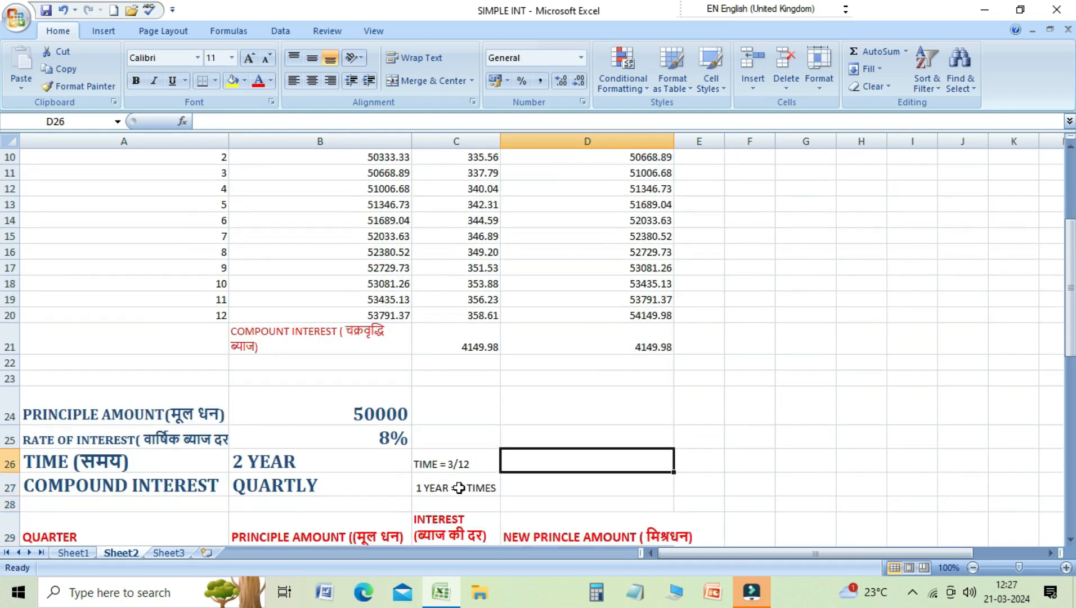
key("Left")
key("Left")
key("Left")
key("Up")
key("Down")
key("Down")
key("Down")
key("Down")
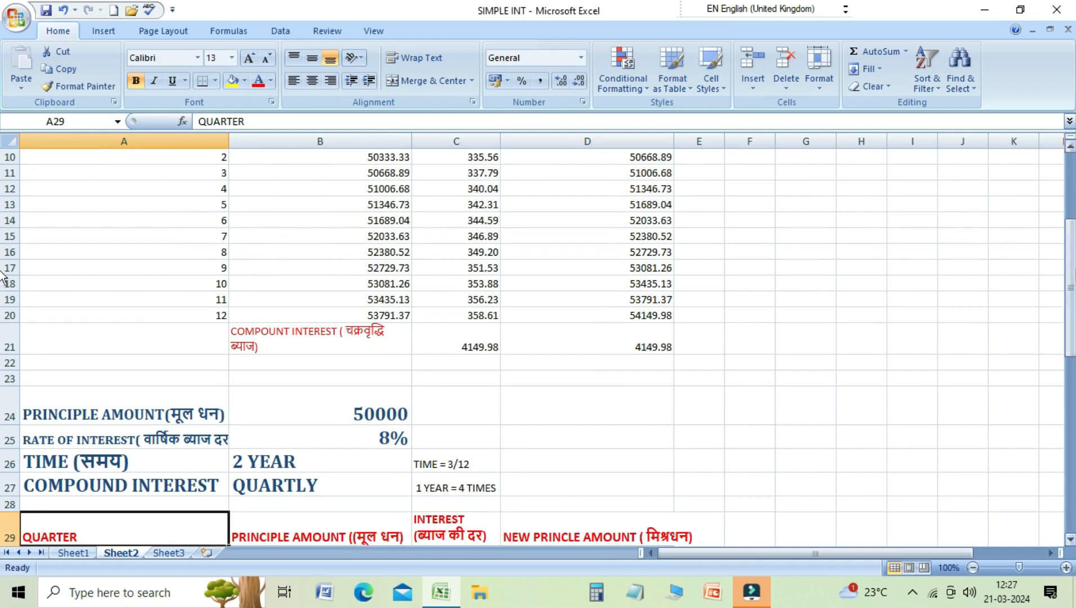
left_click_drag(1068, 237, 1070, 282)
left_click(388, 242)
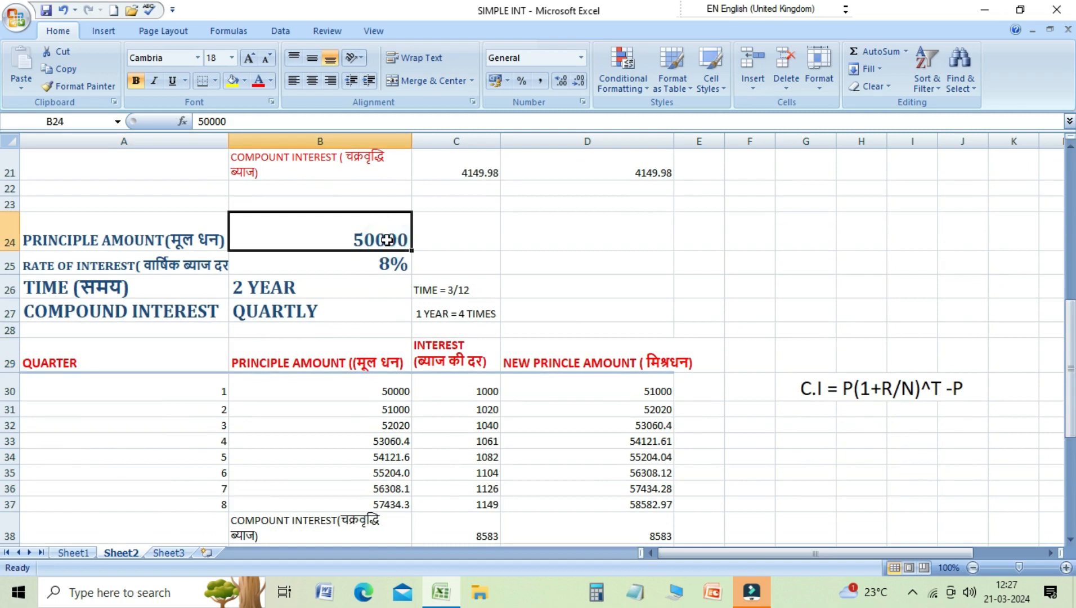
key("Down")
key("Down")
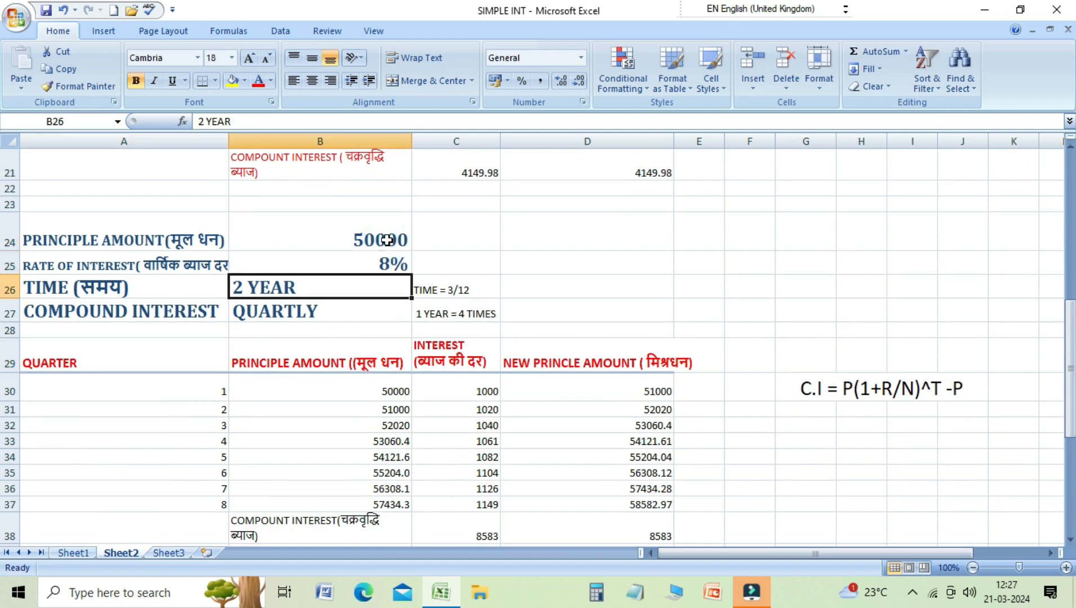
key("Down")
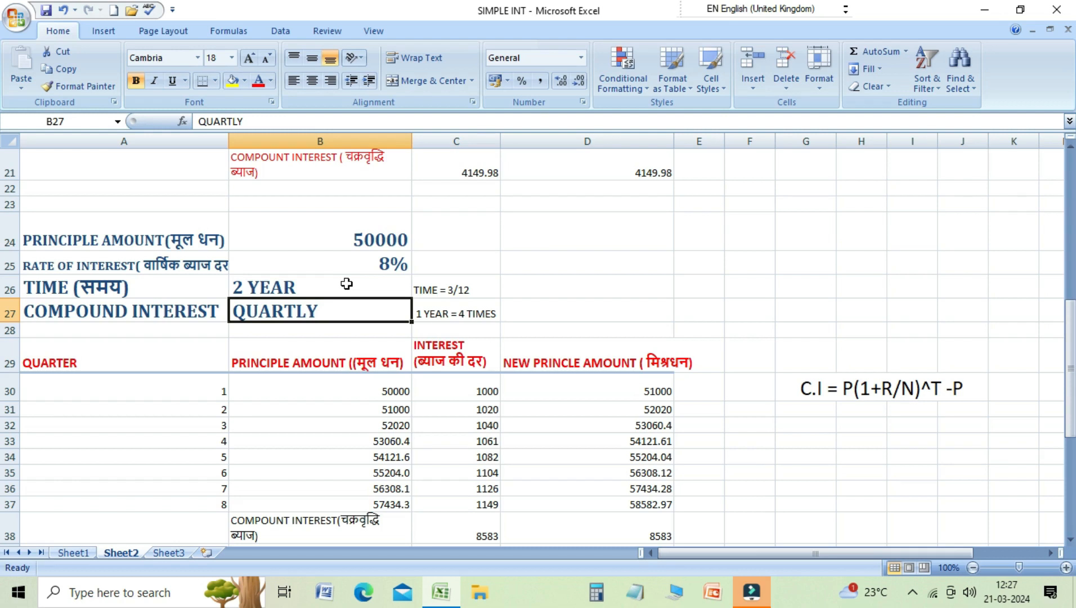
left_click(344, 264)
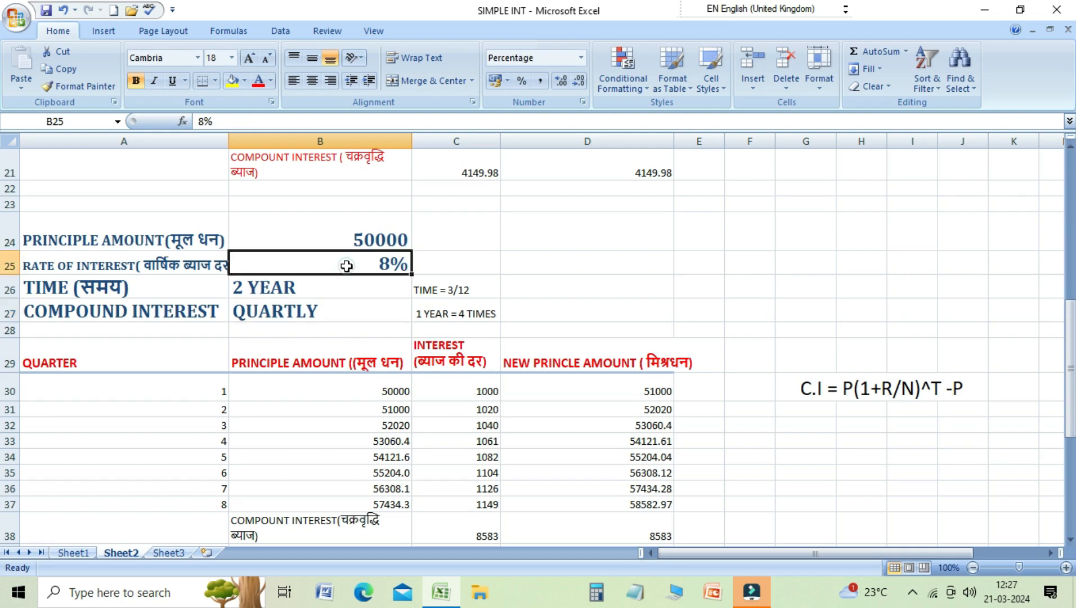
left_click(334, 293)
left_click(334, 311)
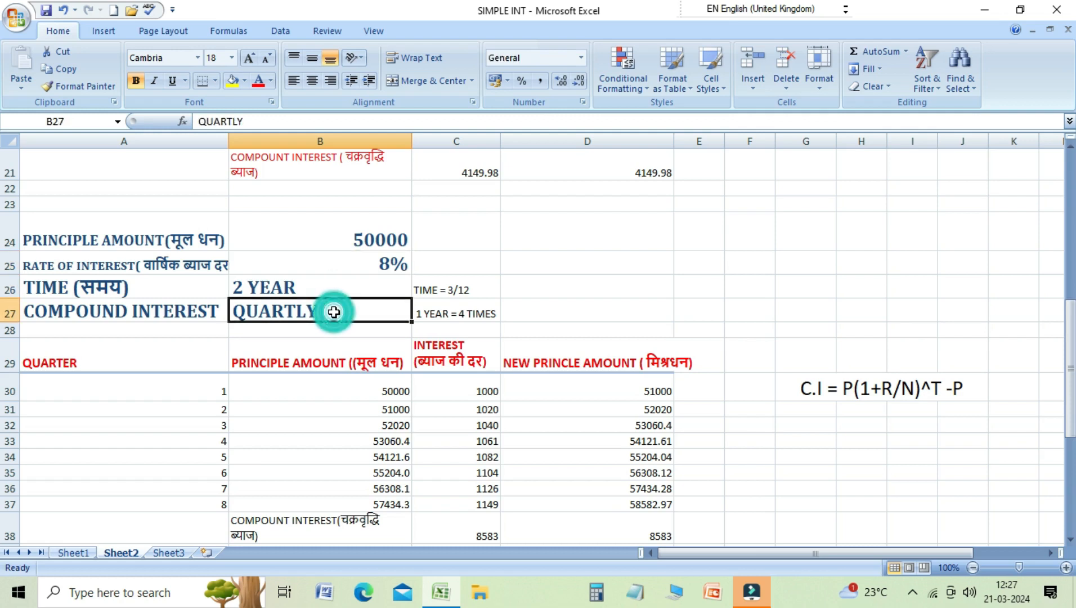
left_click(434, 316)
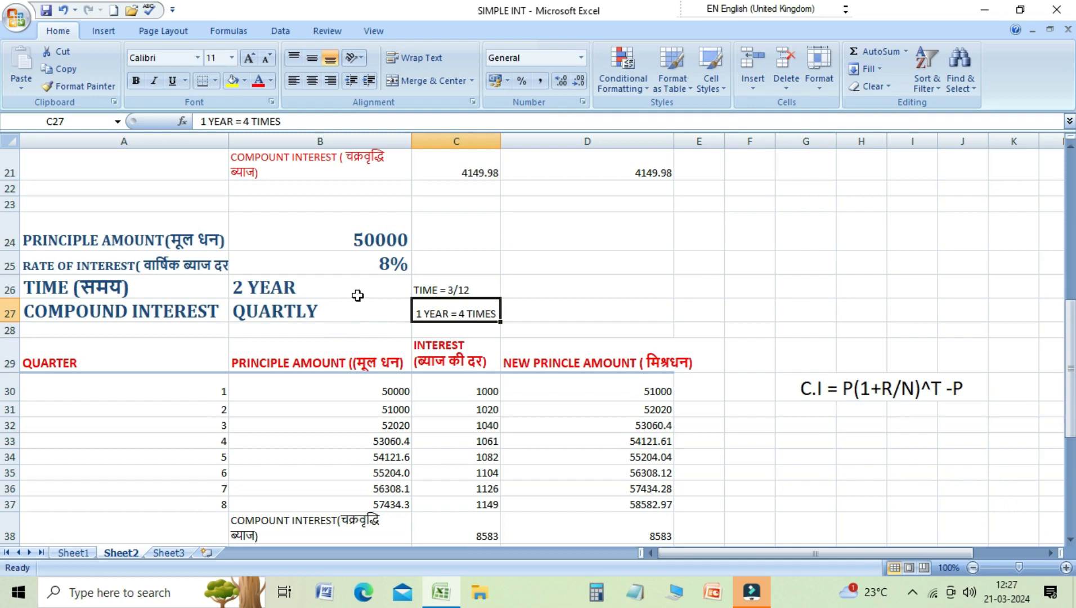
left_click(470, 289)
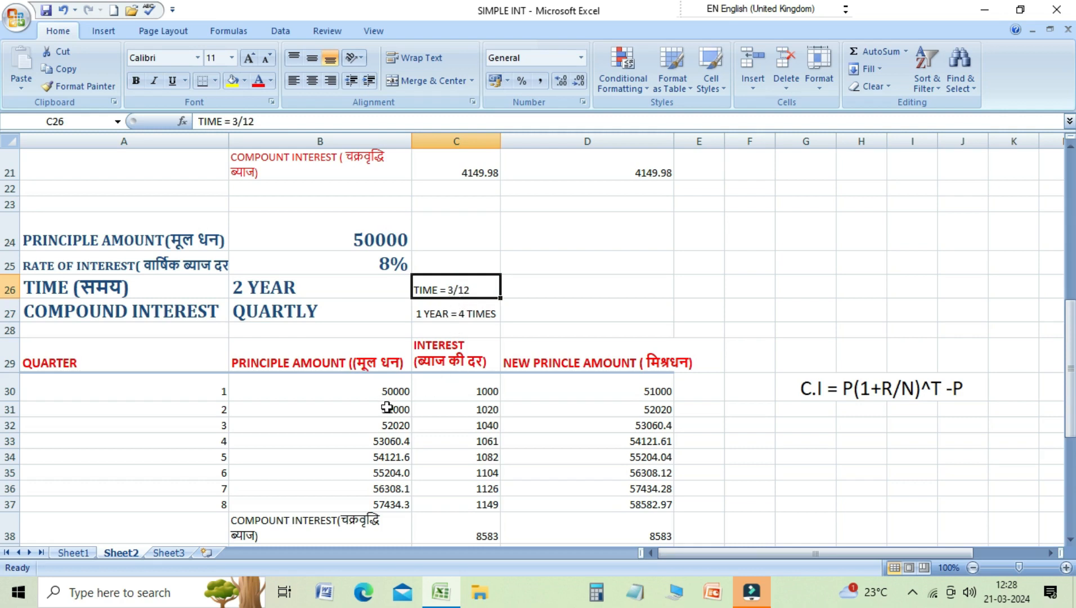
Step: Clear the quarterly schedule's interest in C30:C37, principal in B31:B37 and new principal amounts in D30:D37
left_click_drag(435, 386, 450, 499)
key("Delete")
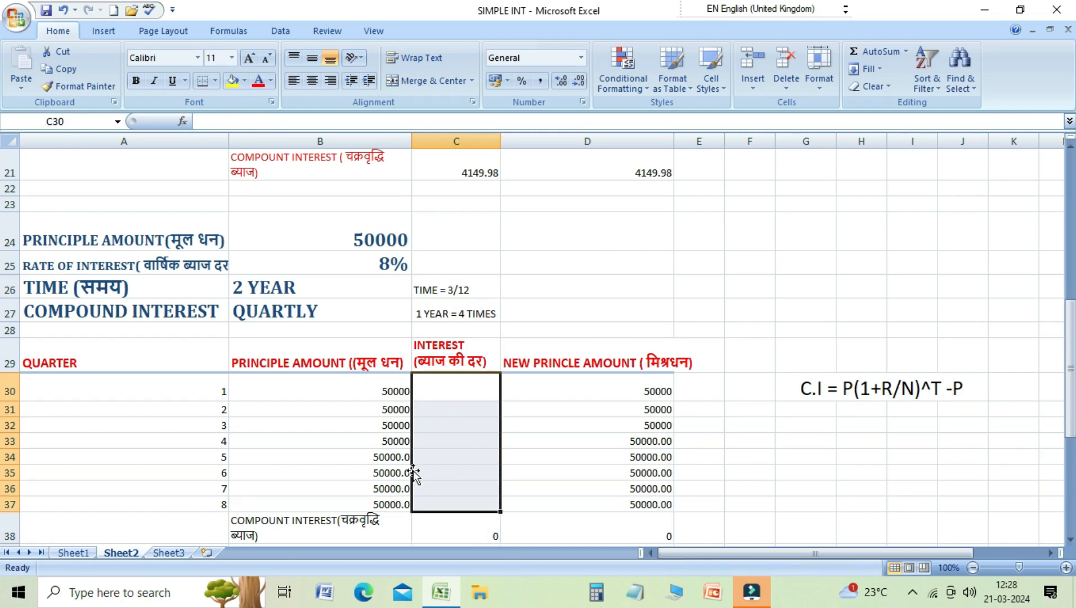
left_click_drag(390, 415, 401, 499)
key("Delete")
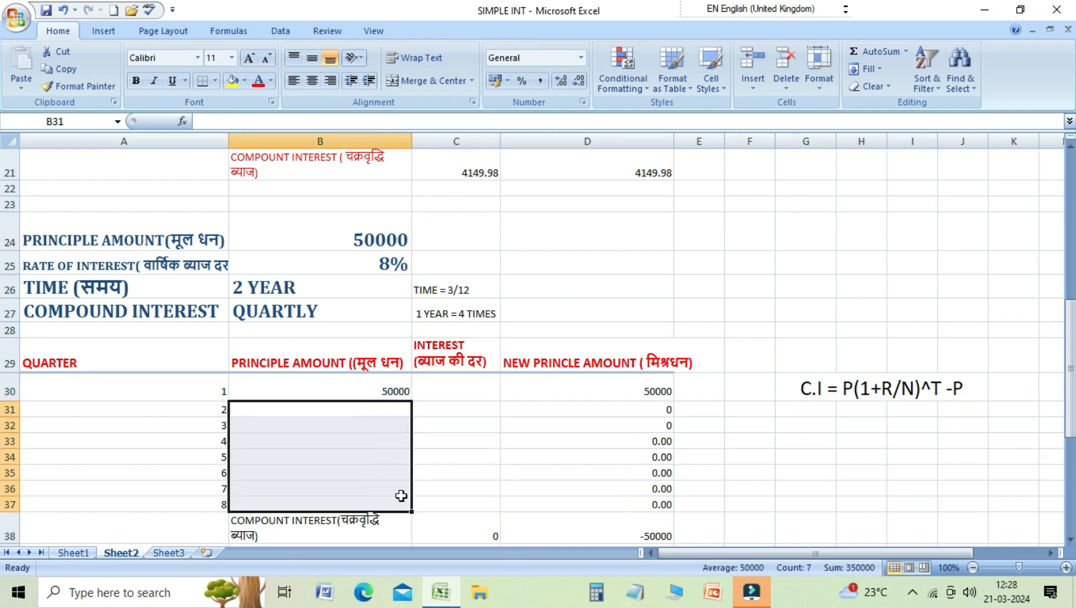
left_click_drag(642, 392, 648, 499)
key("Delete")
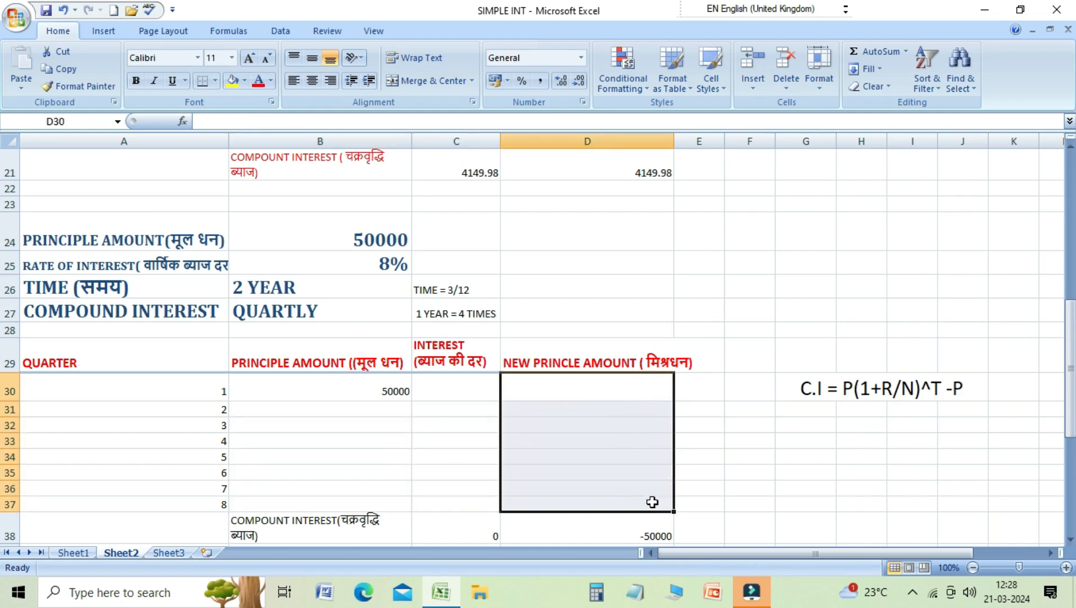
Step: Write the first quarter's interest formula in C30 as principal times rate times time, =B24*B25*3/12
left_click(449, 392)
left_click(384, 393)
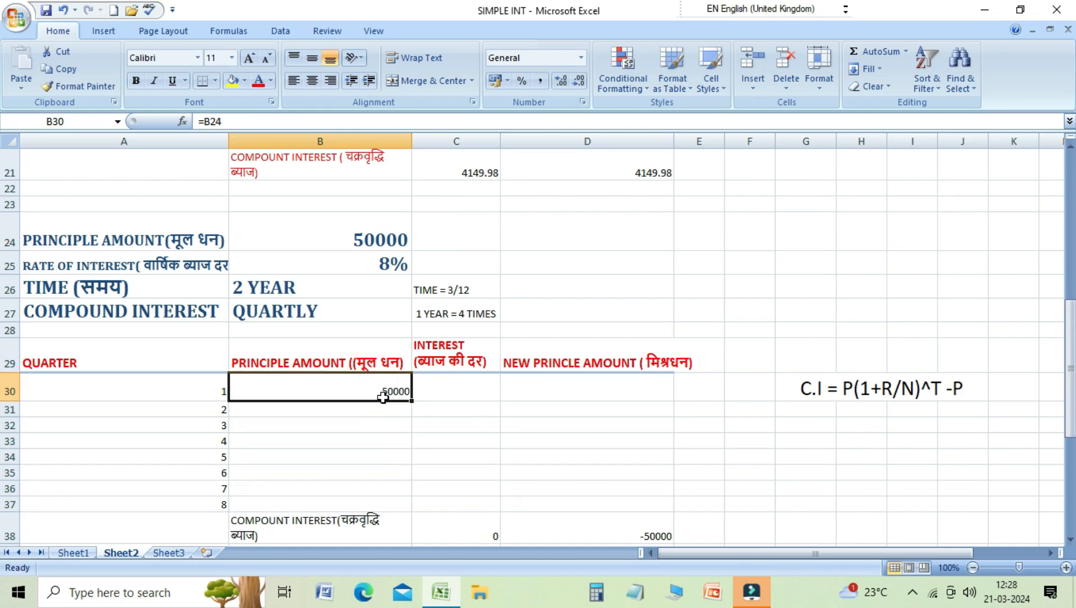
left_click(437, 393)
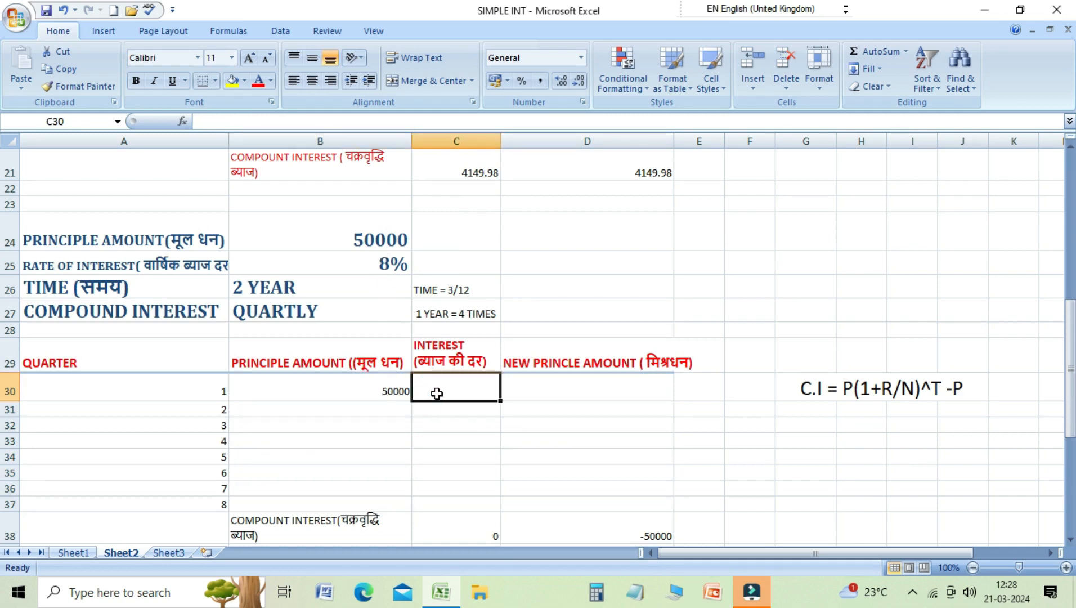
type("=")
left_click(365, 244)
type("*")
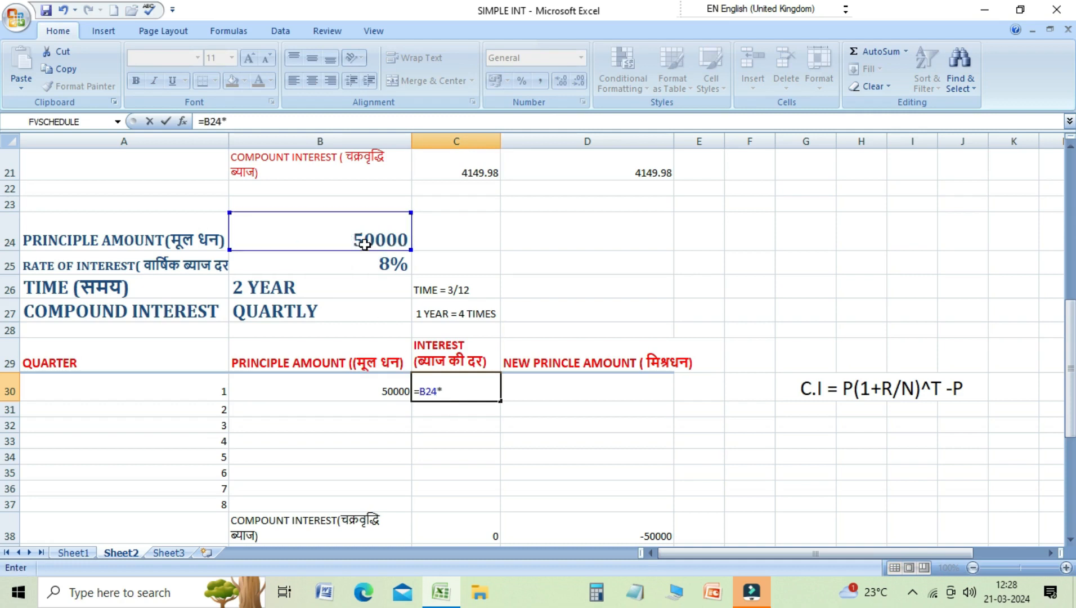
left_click(363, 268)
type("*")
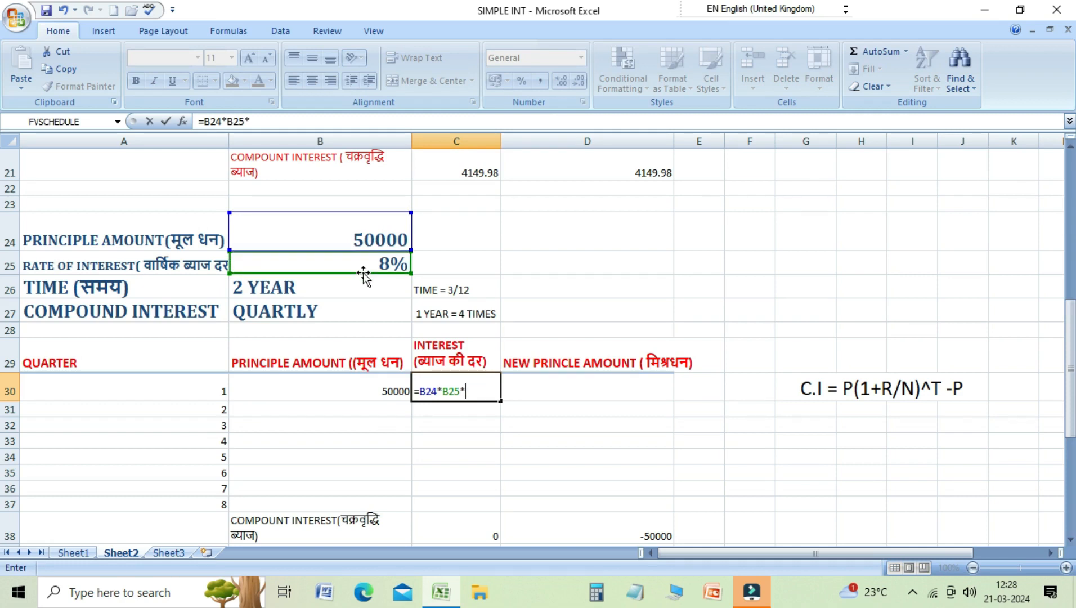
type("3")
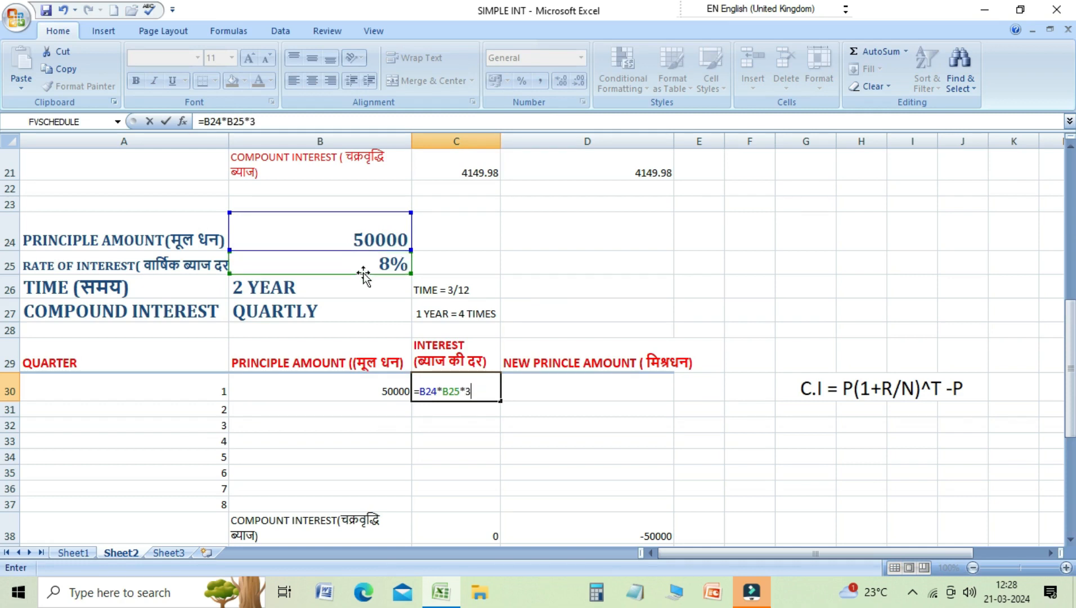
type("/12")
Step: Make the rate reference in the C30 interest formula absolute as $B$25 and commit the formula
left_click(444, 390)
left_click(444, 390)
left_click_drag(445, 390, 458, 390)
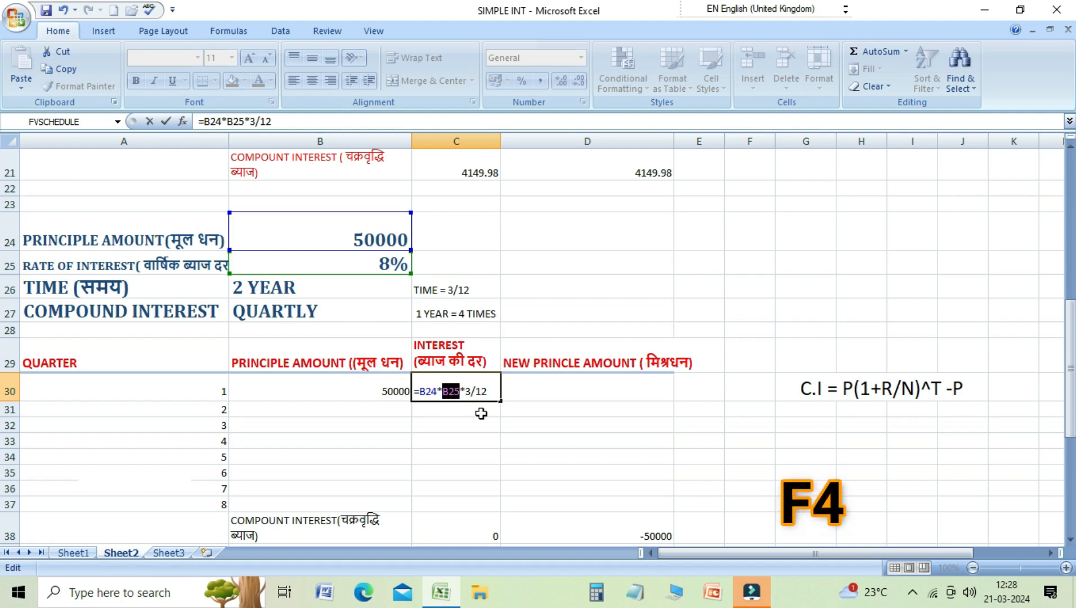
key("F4")
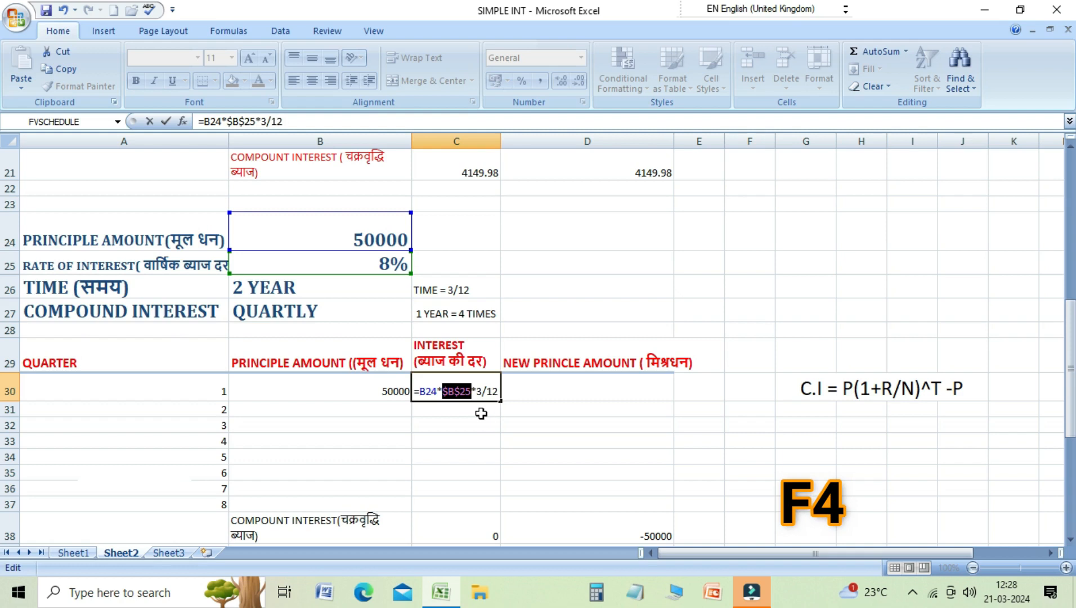
key("Return")
key("Up")
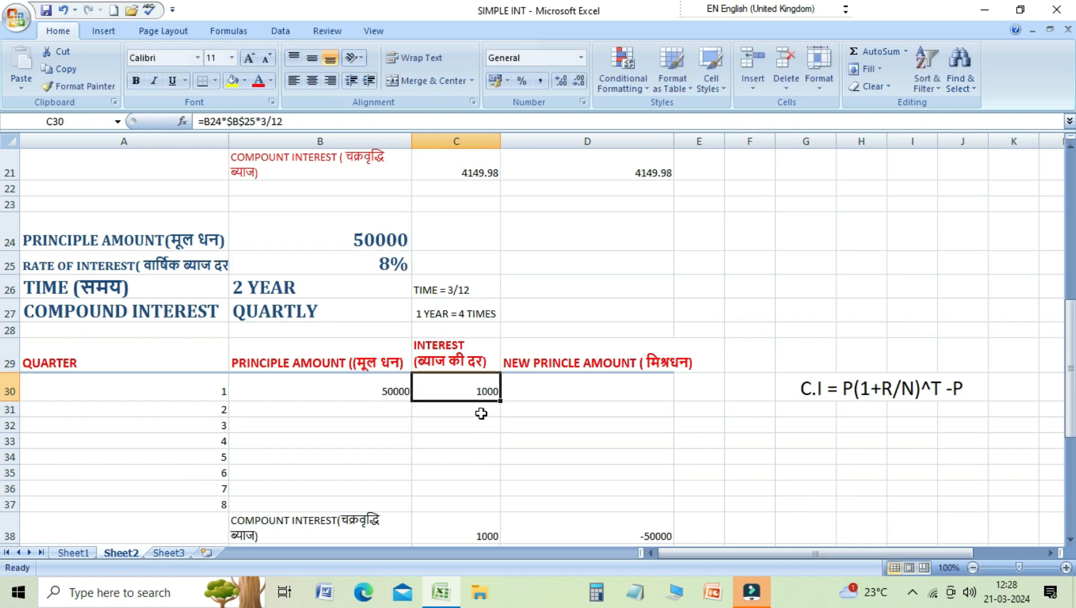
Step: Calculate the first quarter's new principal amount in D30 as principal plus interest, with =B30+C30
key("Right")
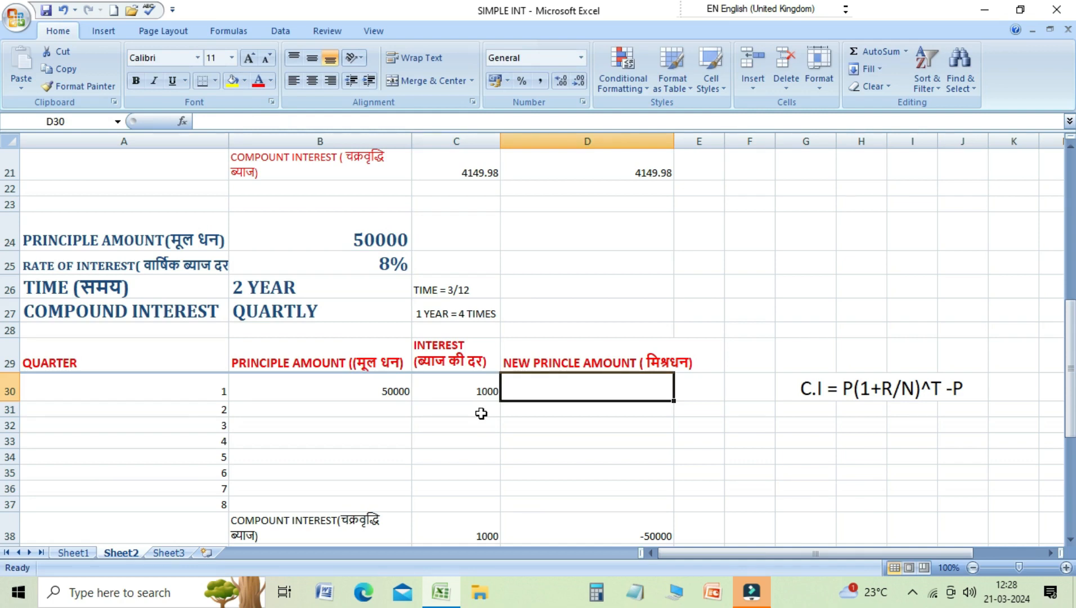
type("=")
left_click(367, 392)
type("+")
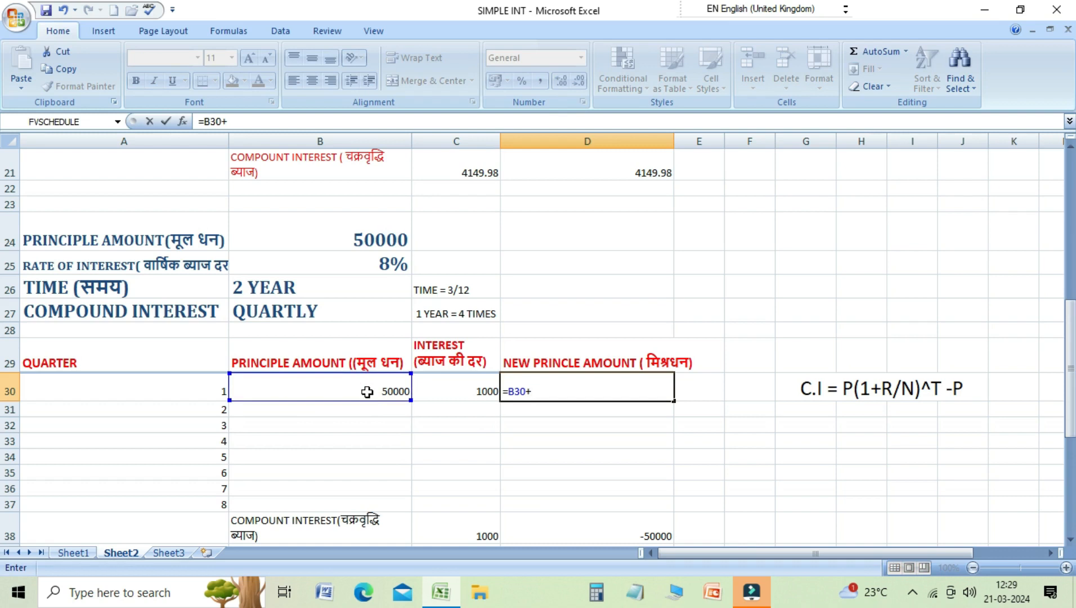
left_click(441, 390)
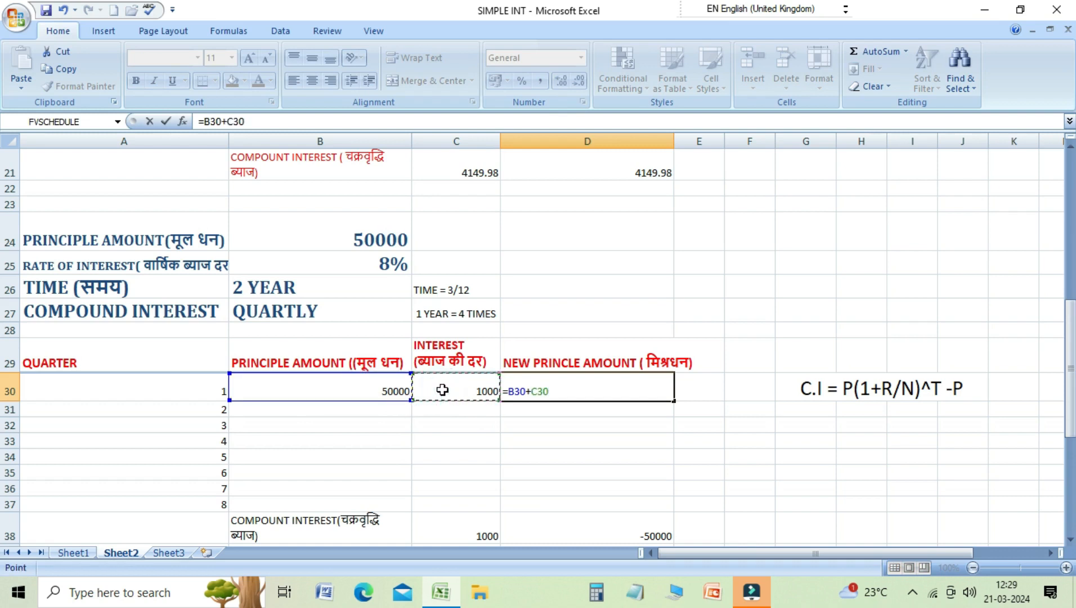
key("Return")
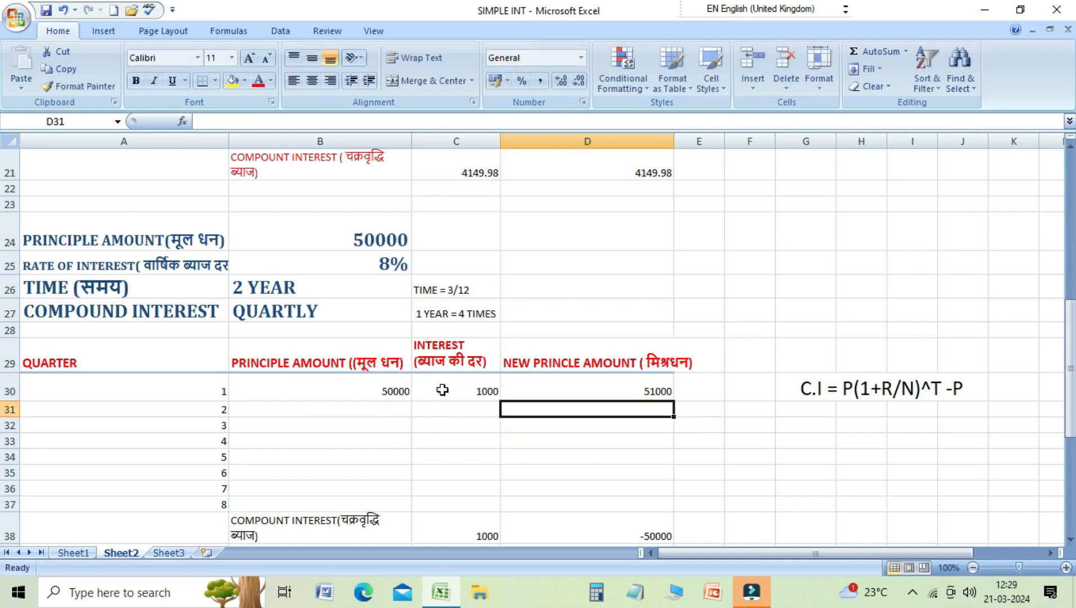
Step: Carry the new principal amount into the second quarter's principal in B31 with =D30, and fill it down to B37
key("Up")
key("Down")
key("Left")
key("Left")
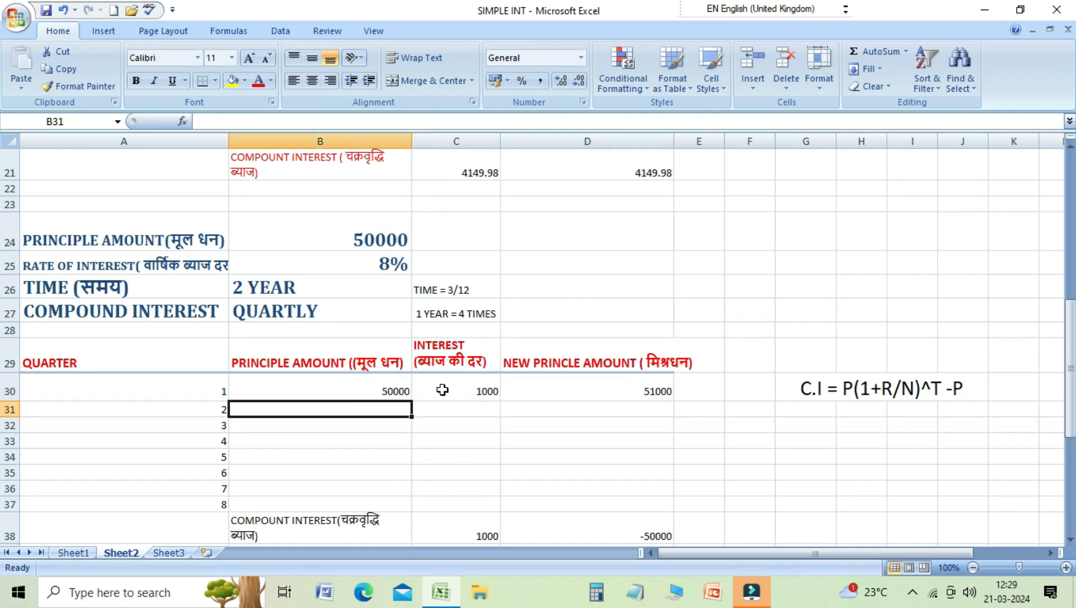
type("=")
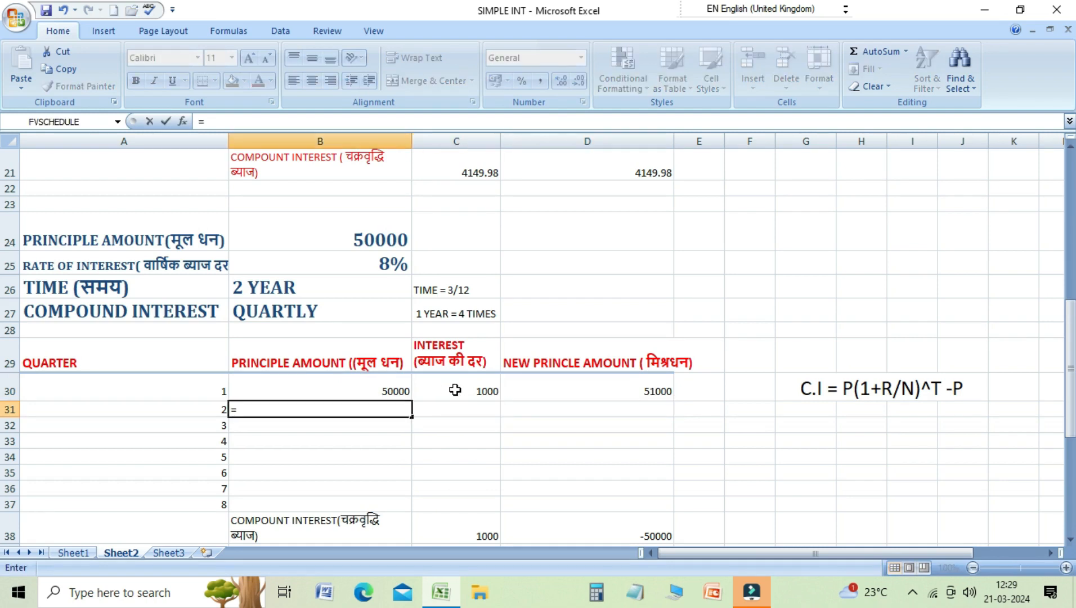
left_click(577, 394)
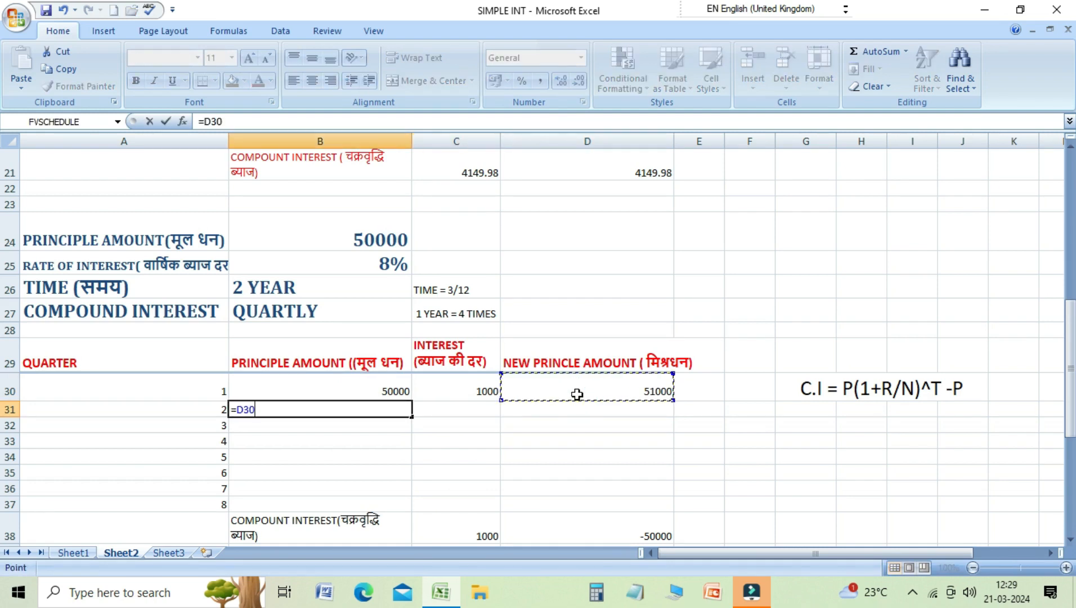
key("Return")
key("Up")
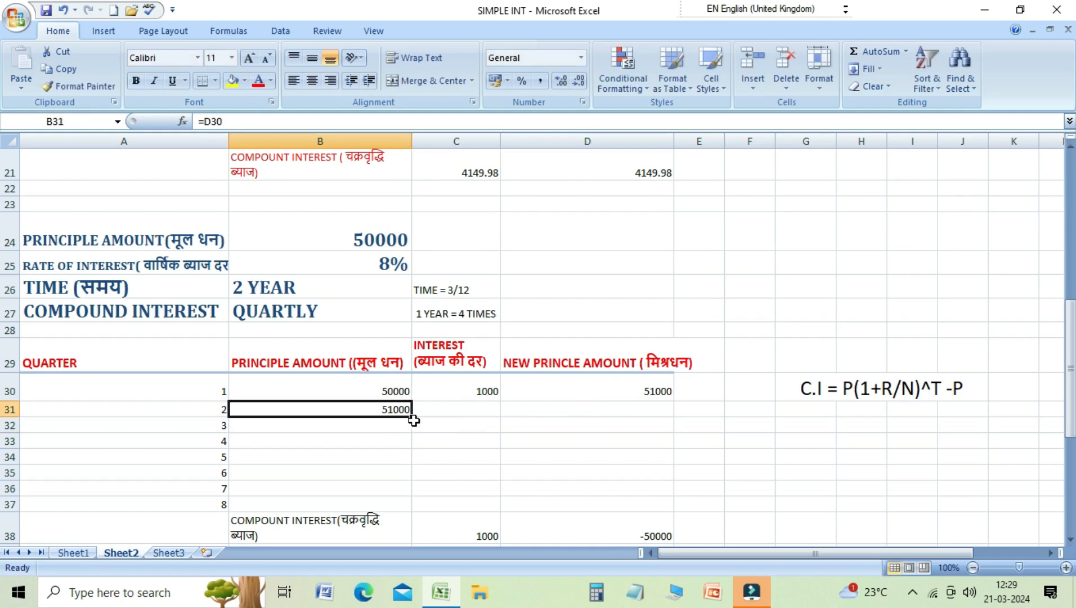
left_click_drag(415, 418, 414, 507)
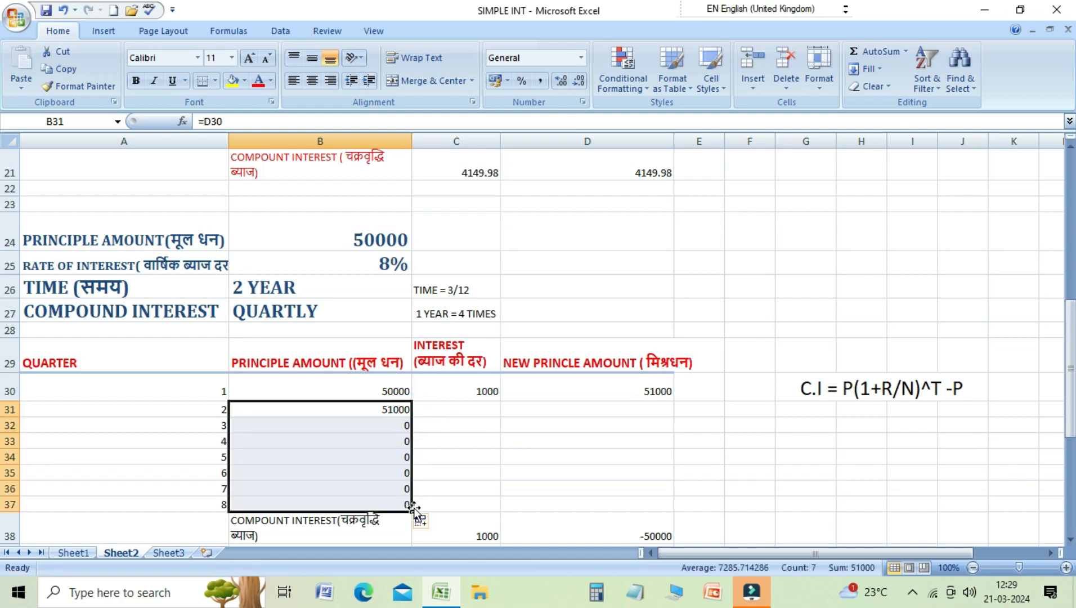
Step: Try to fill the interest formula in C30 down through C37, and undo the fill
left_click(453, 395)
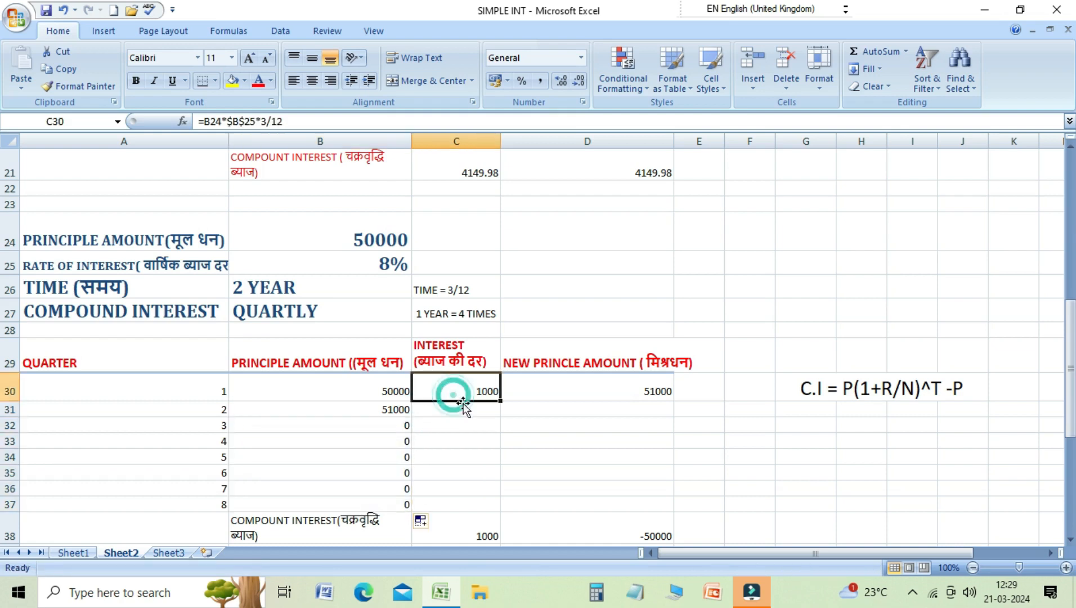
double_click(500, 401)
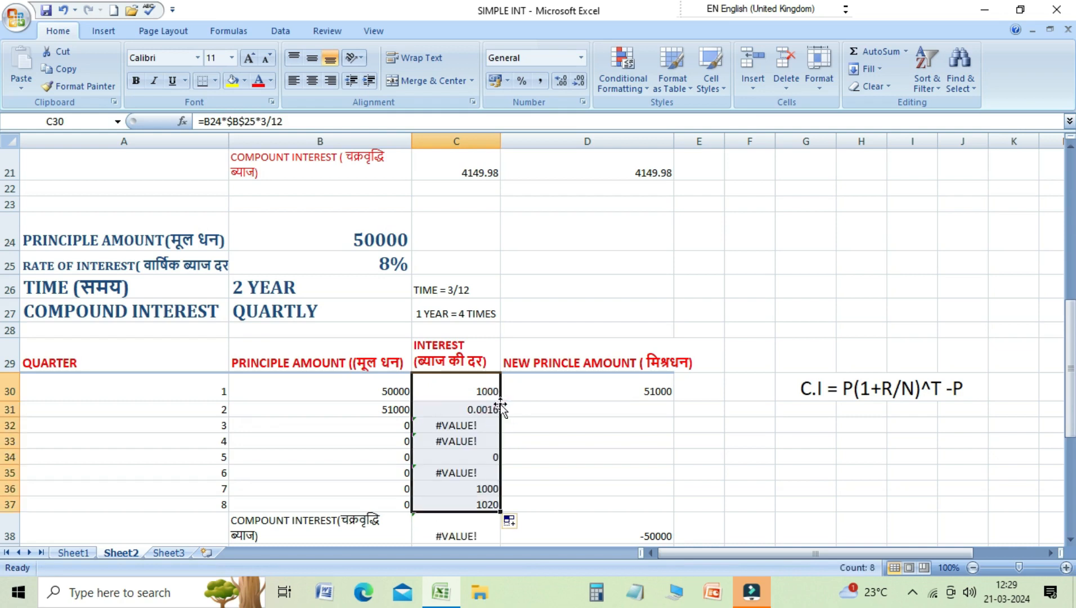
key("ctrl+z")
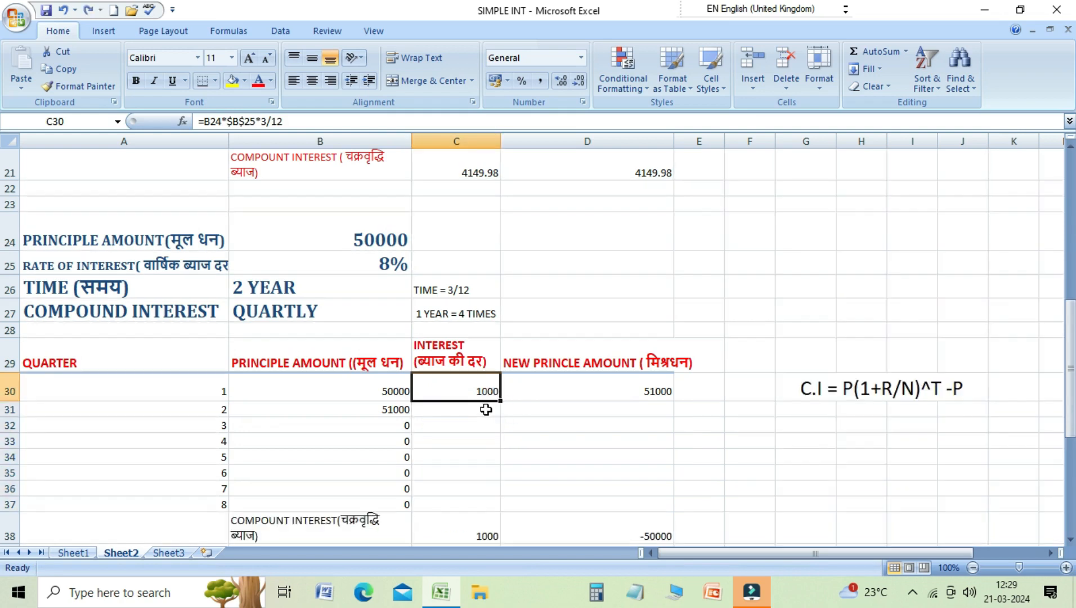
Step: Try copying the first quarter's interest formula from C30 to C31 and compare the cell references in both
left_click(480, 409)
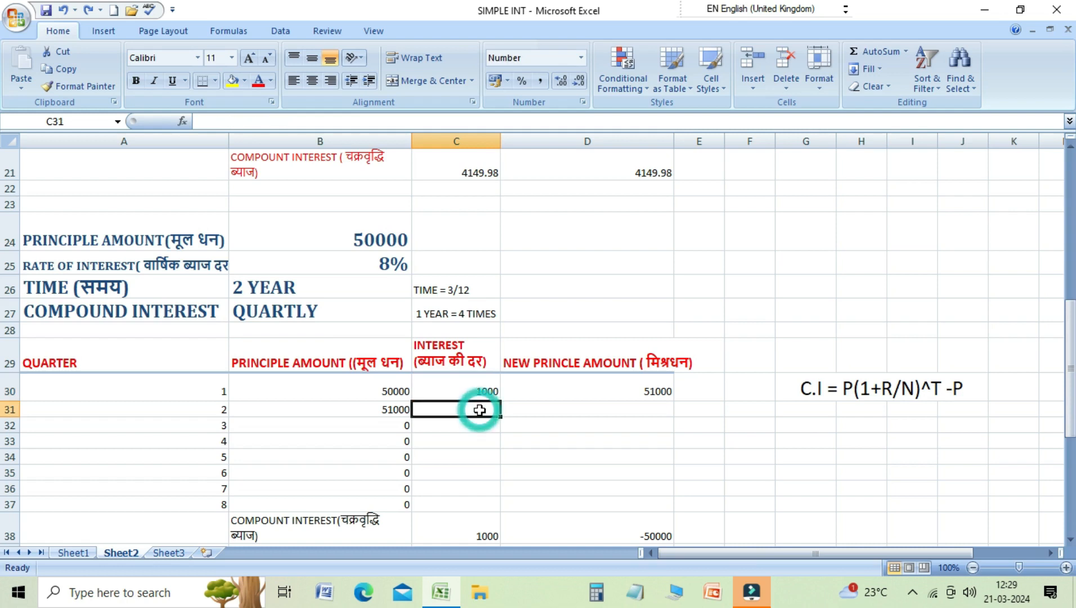
left_click(480, 392)
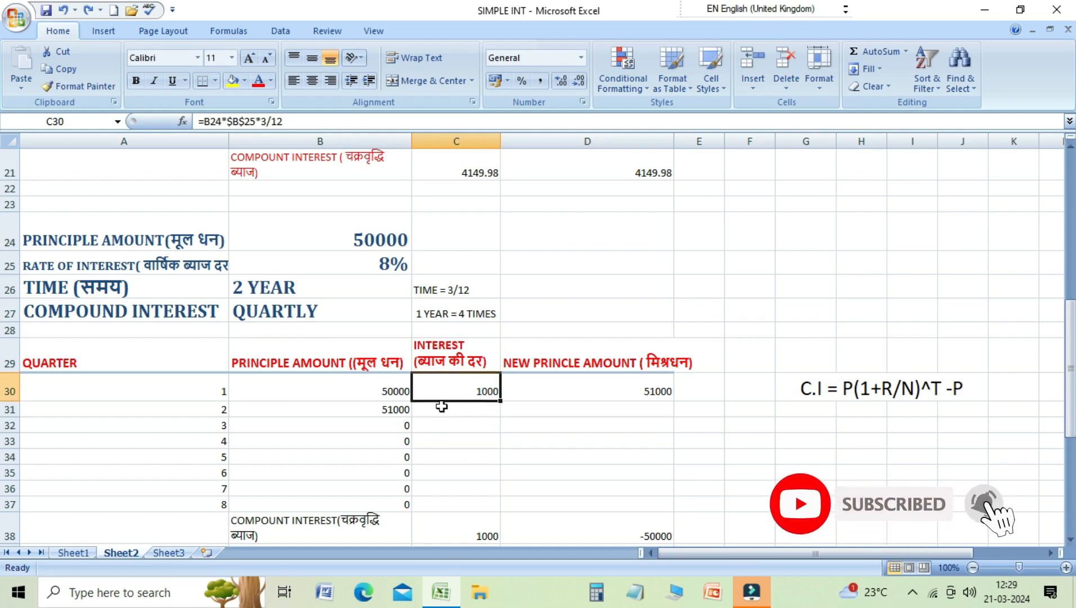
left_click(374, 385)
left_click(456, 392)
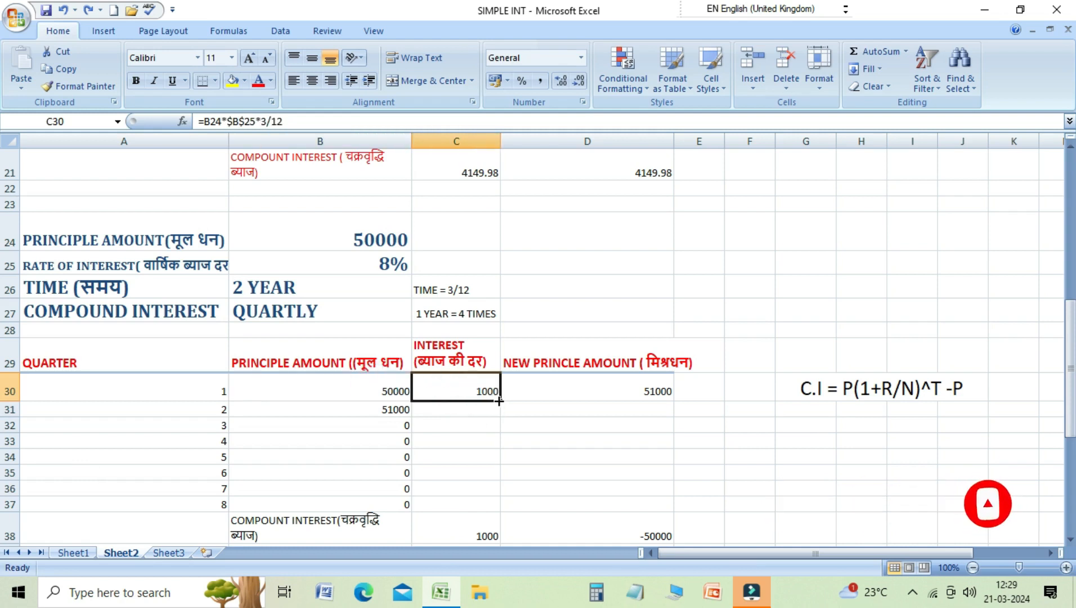
left_click_drag(500, 401, 500, 418)
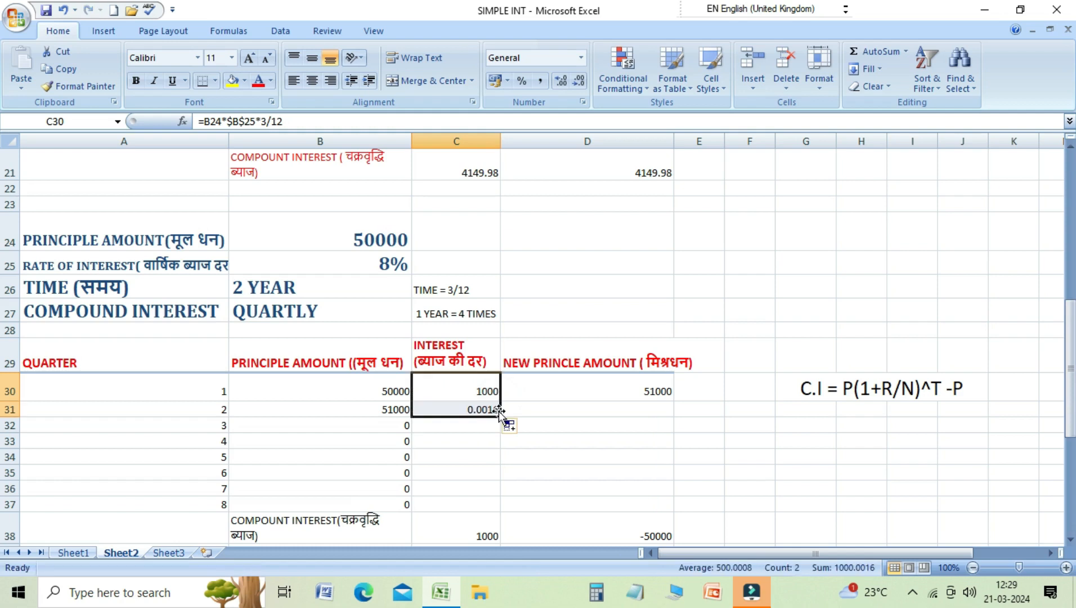
left_click(478, 410)
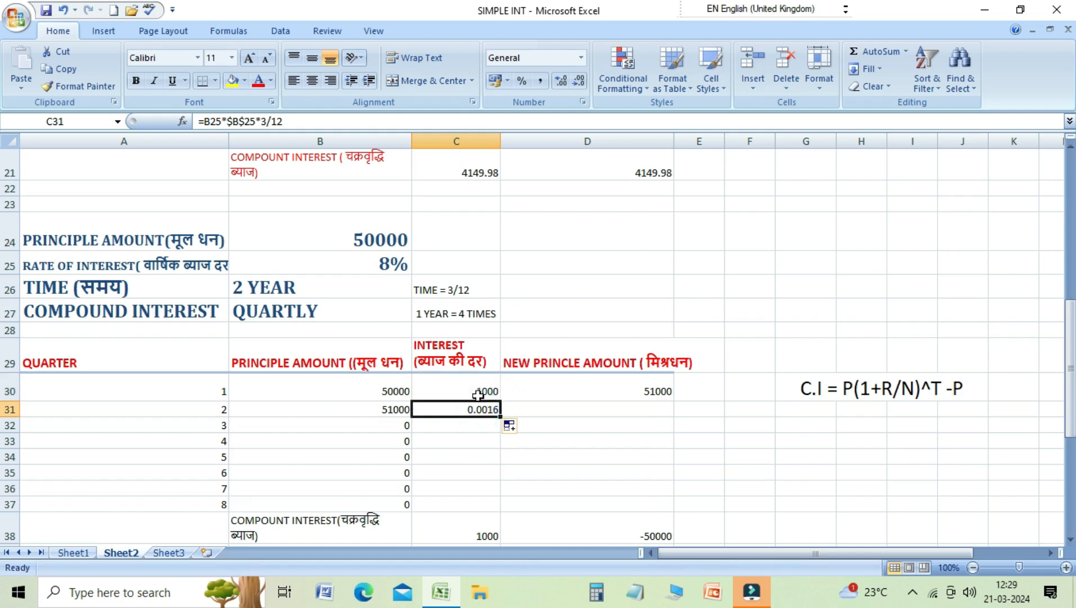
left_click(475, 389)
left_click(487, 410)
left_click(485, 395)
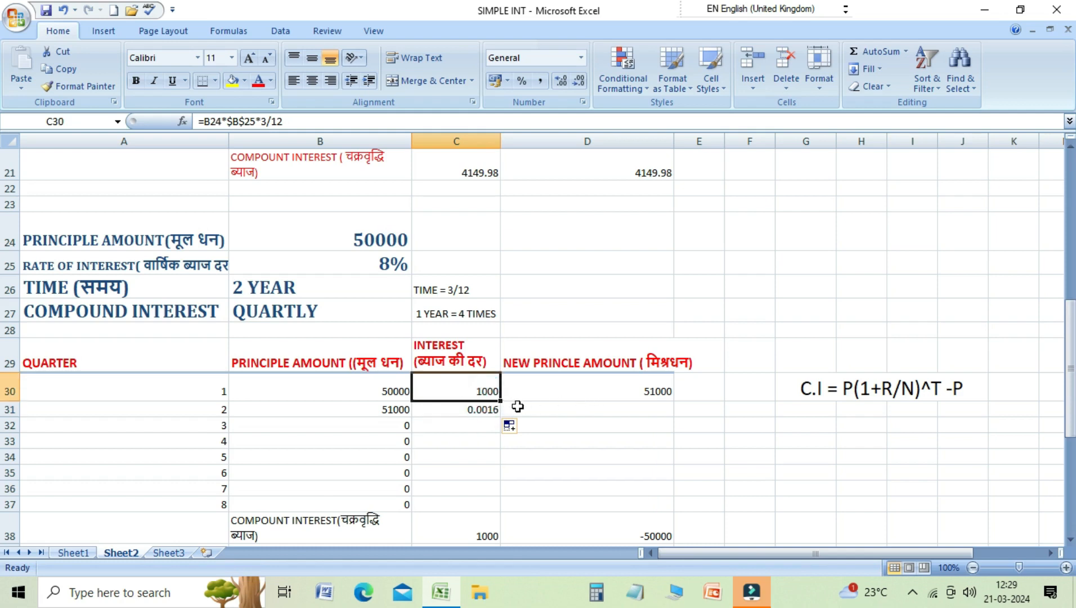
Step: Replace the second quarter's interest formula in C31 with one based on its own principal, =B31*B25*3/12
left_click(479, 408)
type("=")
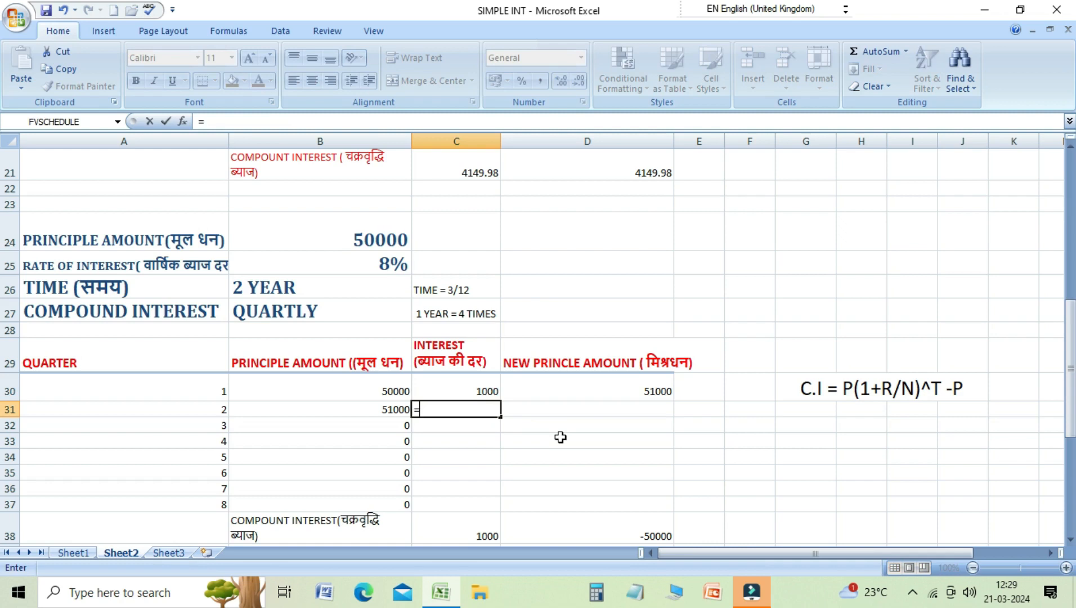
left_click(396, 409)
type("*")
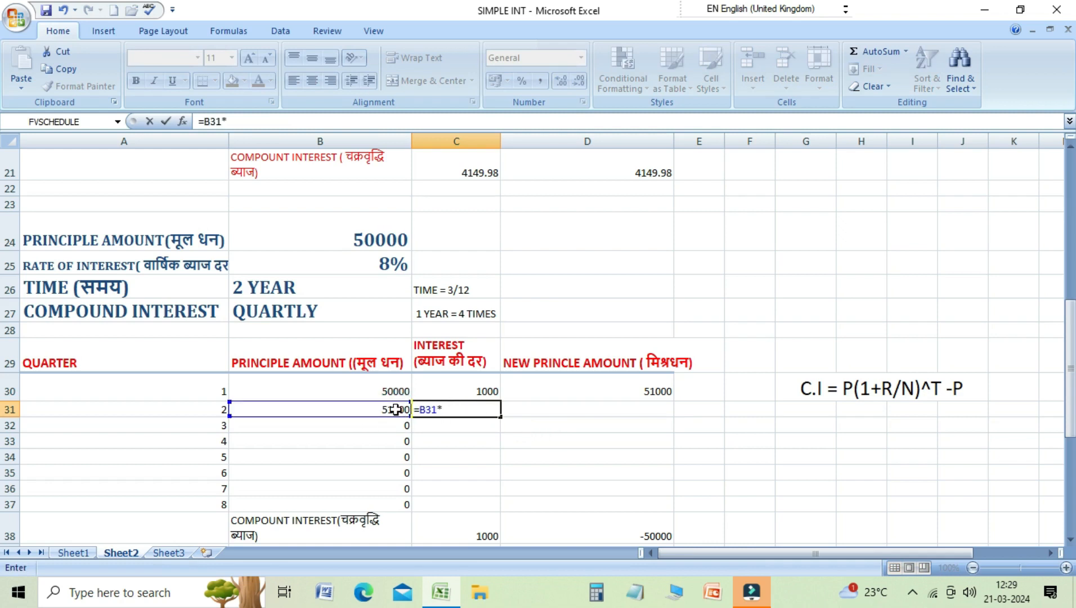
left_click(364, 267)
type("*")
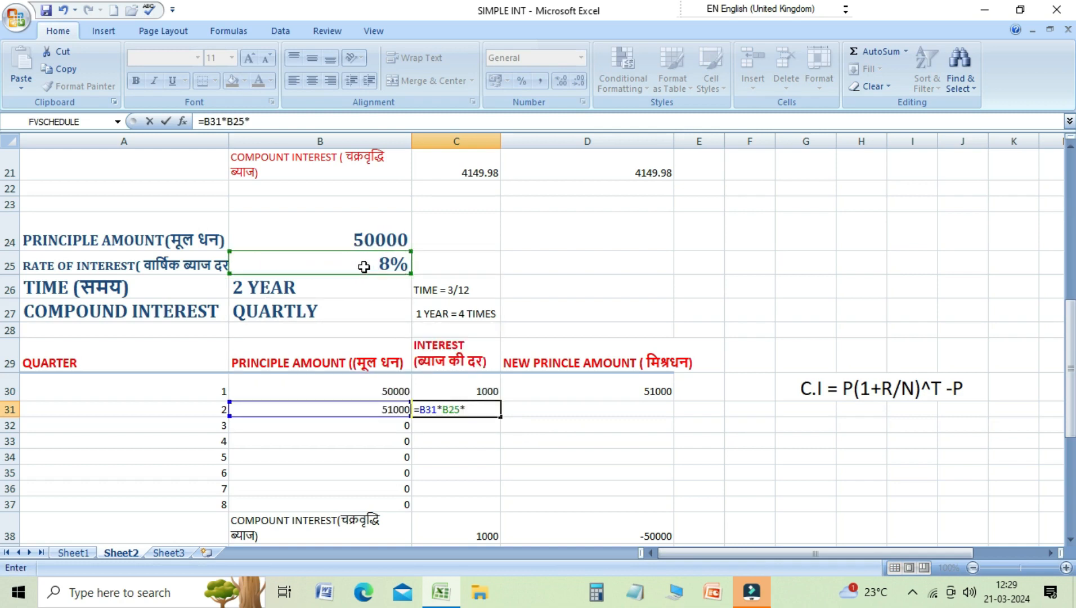
type("3/12")
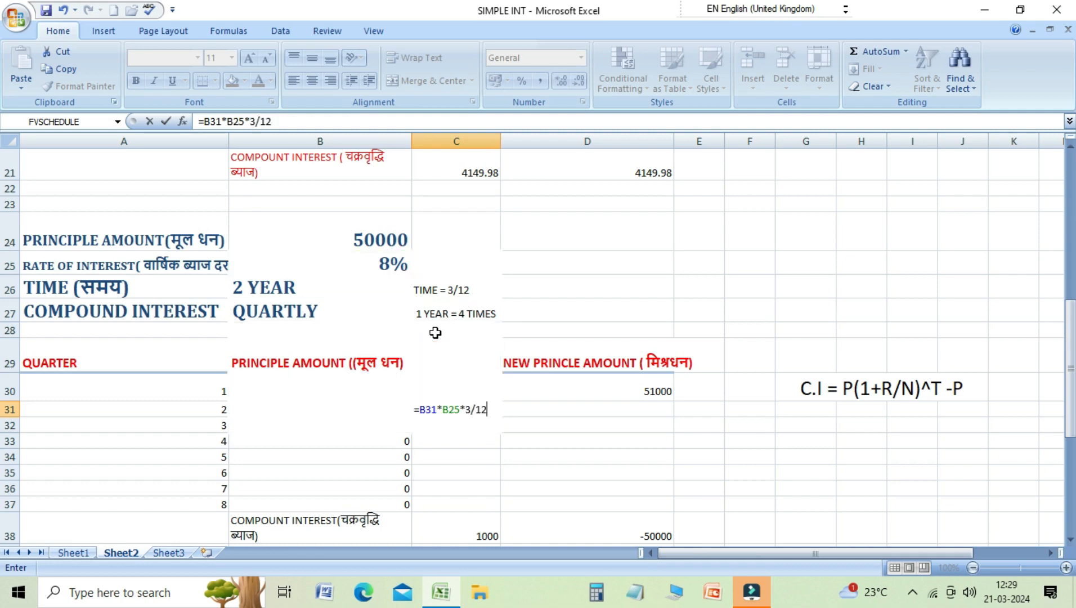
Step: Make the rate reference in C31 absolute as $B$25 and fill the interest formula down to C37
double_click(443, 409)
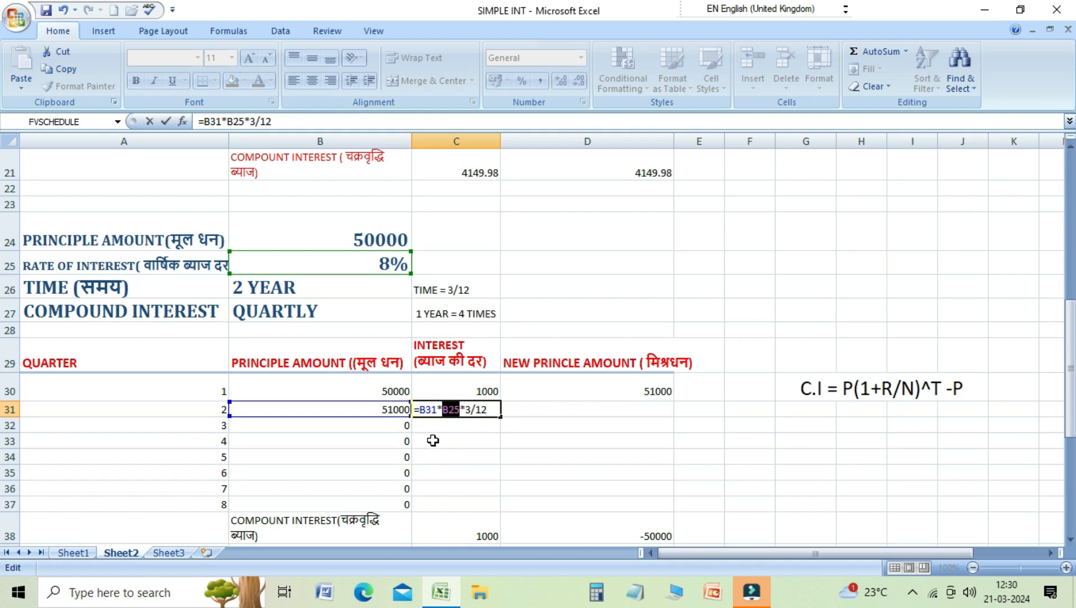
key("F4")
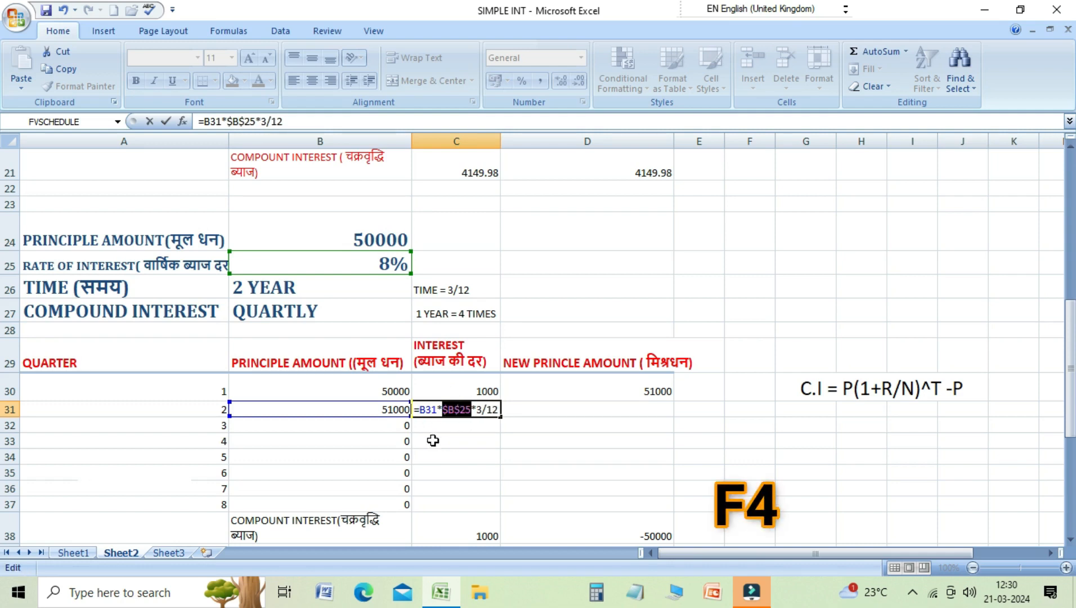
key("Return")
key("Up")
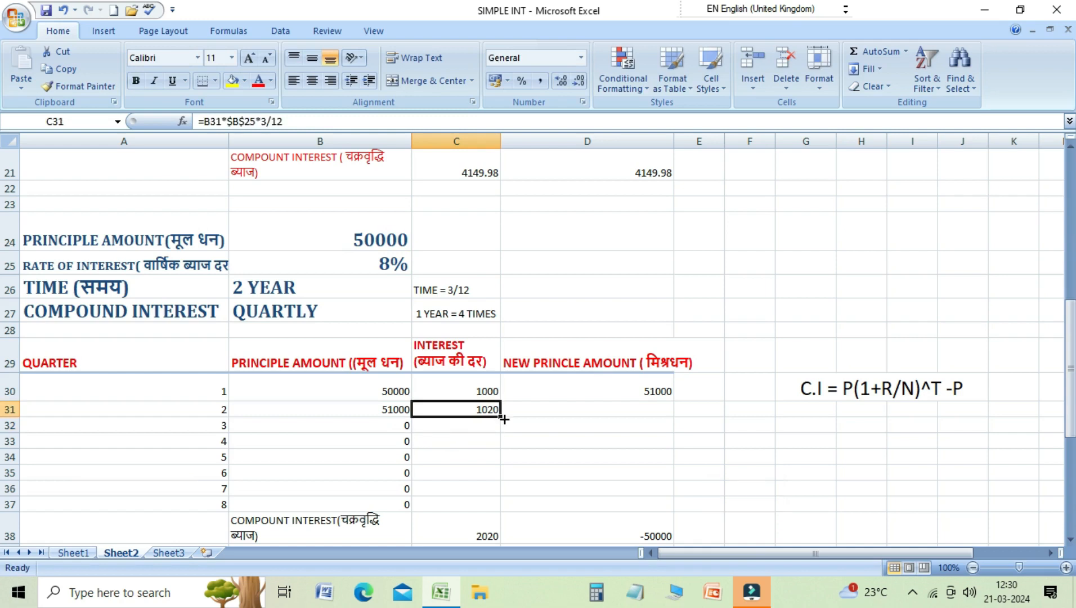
left_click_drag(503, 419, 500, 510)
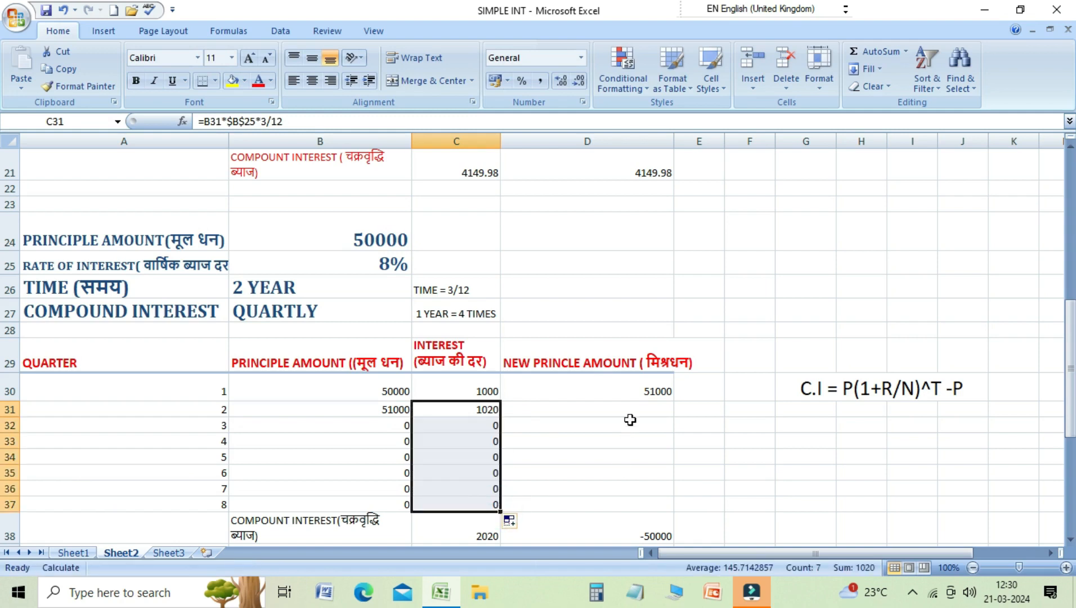
Step: Fill the new principal amount formula from D30 down to D37 and show those amounts with two decimal places
left_click(631, 390)
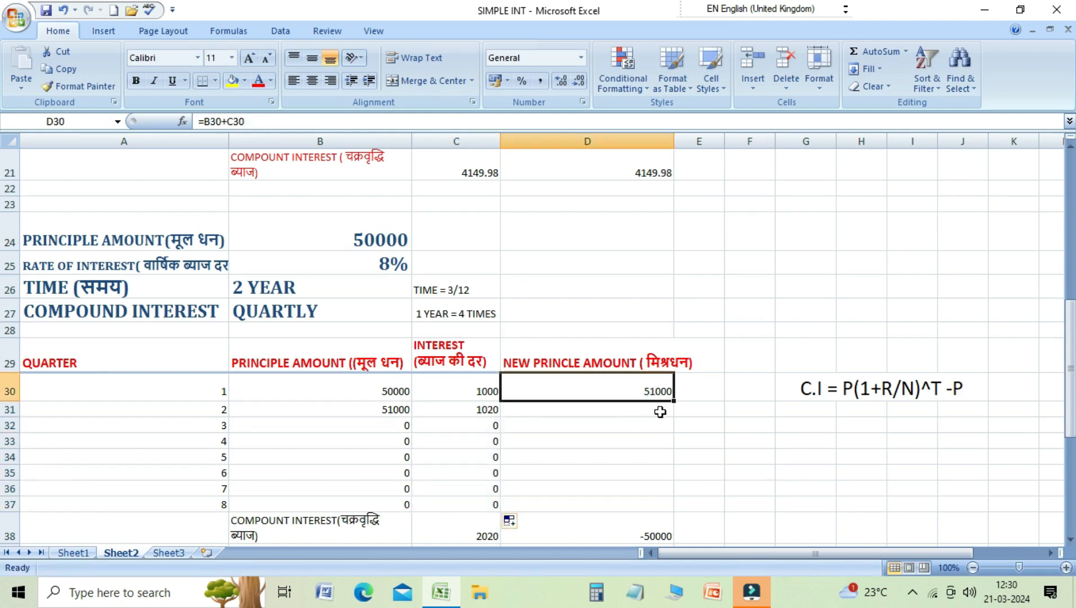
left_click_drag(674, 401, 670, 512)
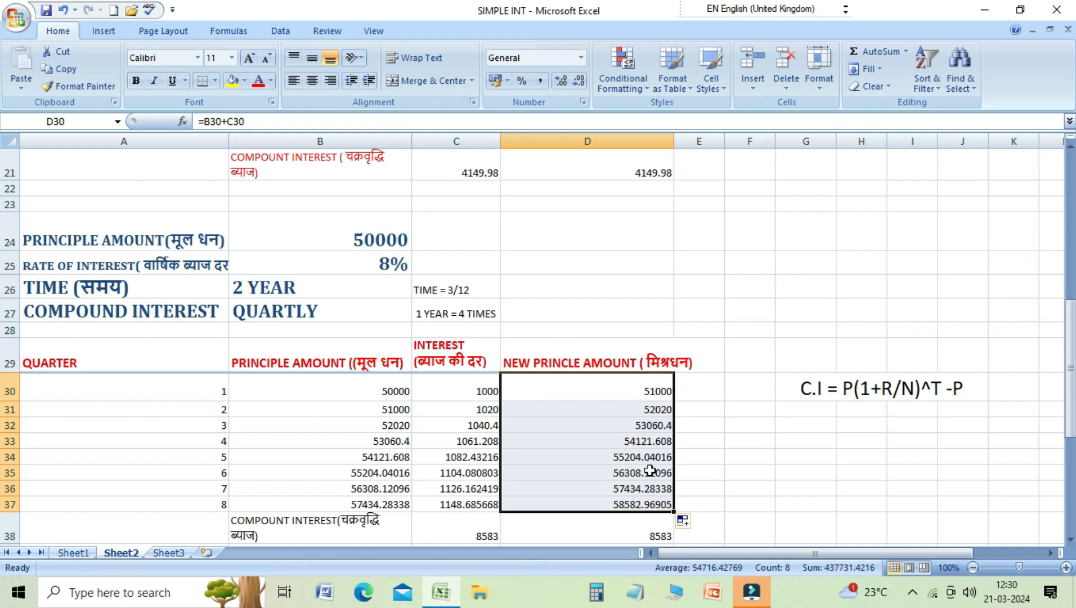
left_click(578, 83)
left_click(558, 79)
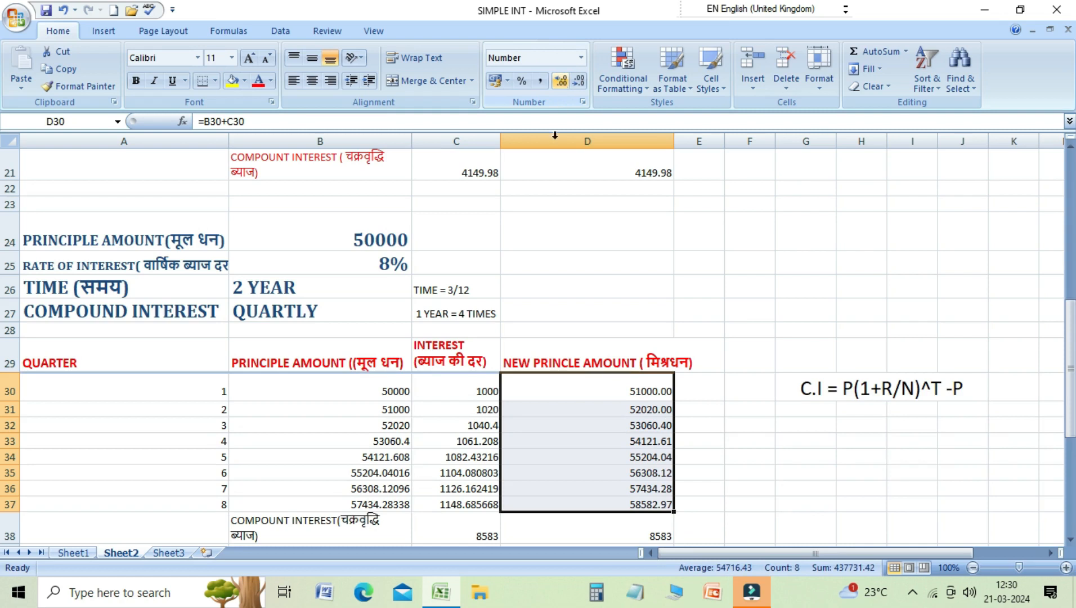
Step: Show the quarterly interest values in C30:C37 and the principal amounts in B30:B37 with two decimal places
left_click_drag(483, 392, 484, 504)
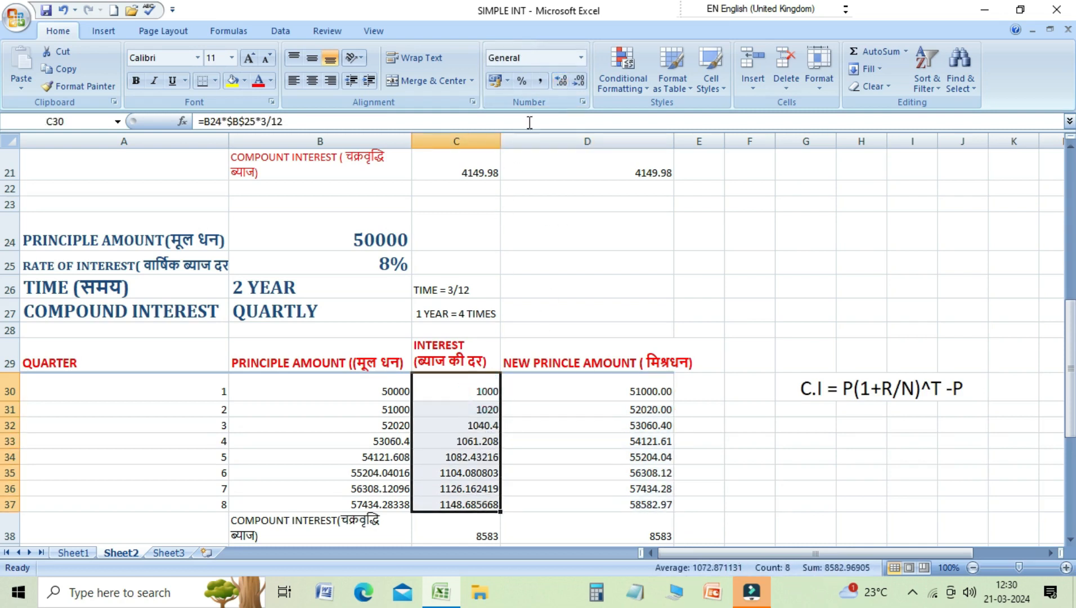
left_click(564, 80)
left_click(564, 79)
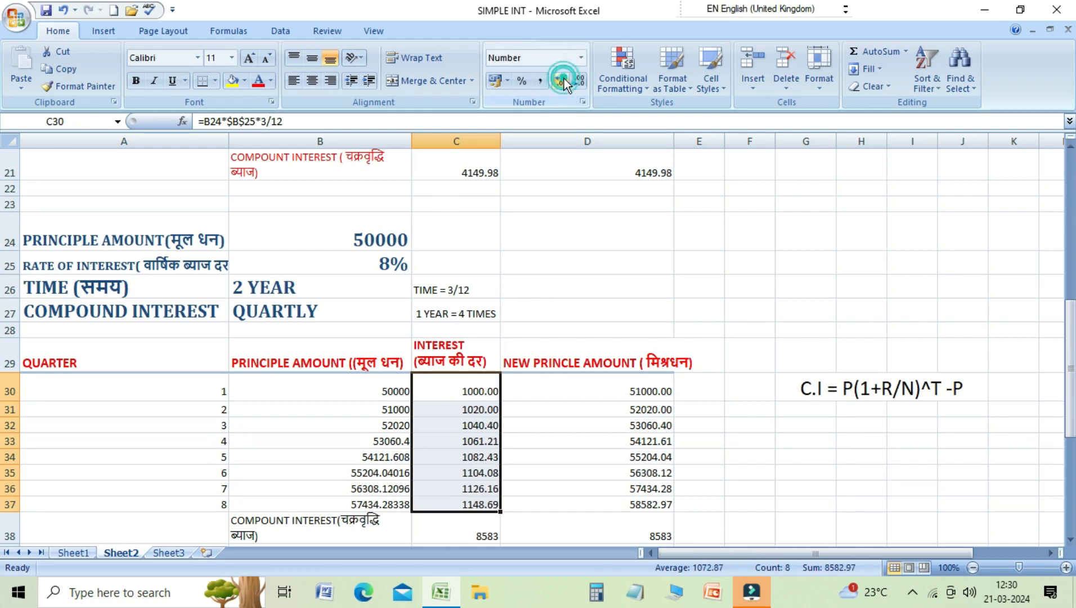
left_click_drag(382, 391, 384, 504)
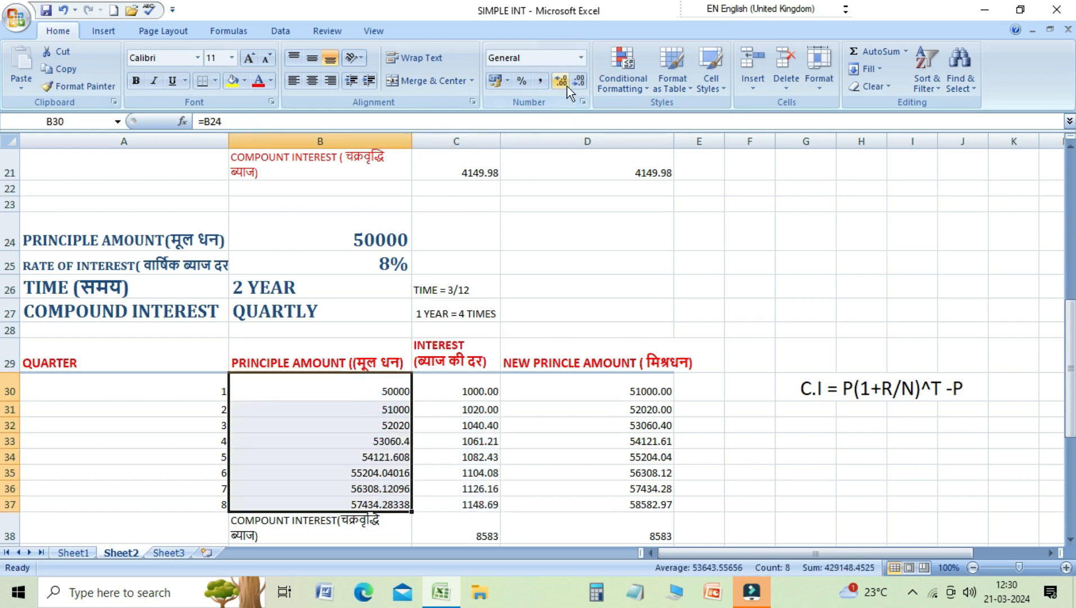
left_click(552, 80)
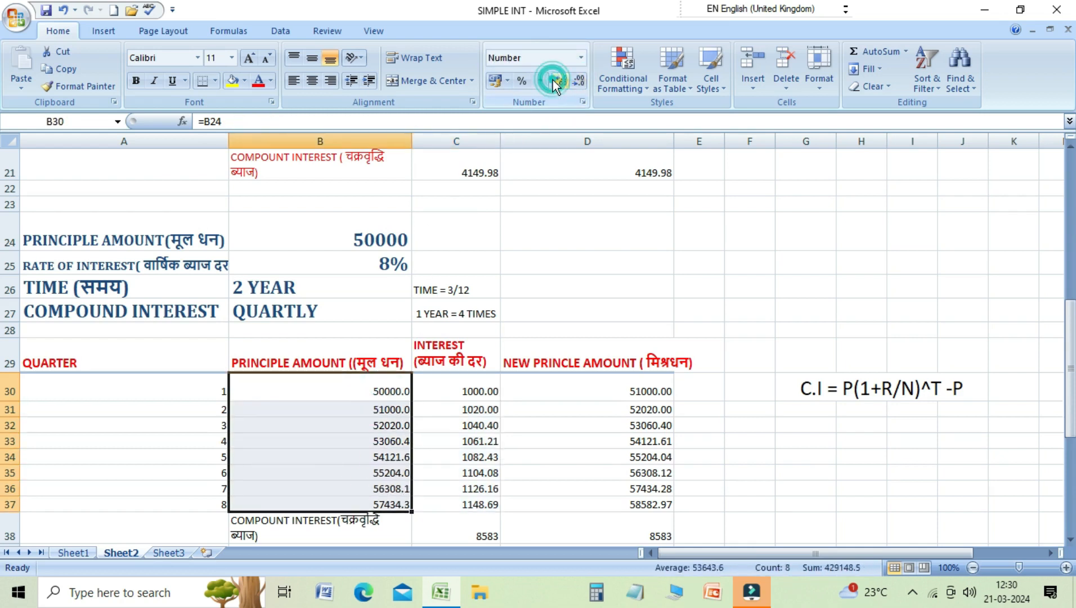
left_click(552, 80)
left_click(462, 460)
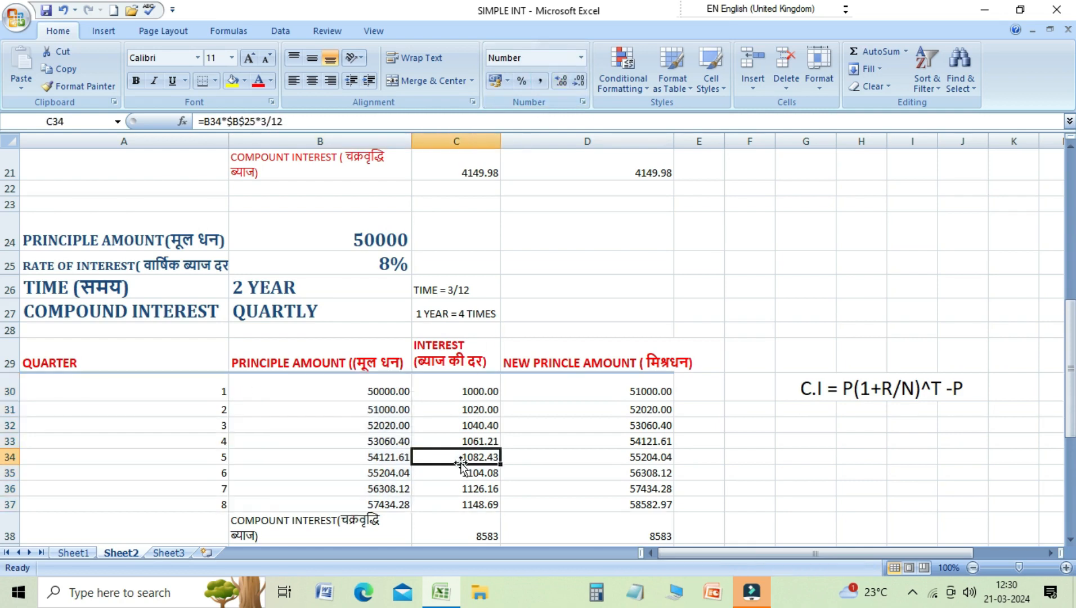
left_click(645, 400)
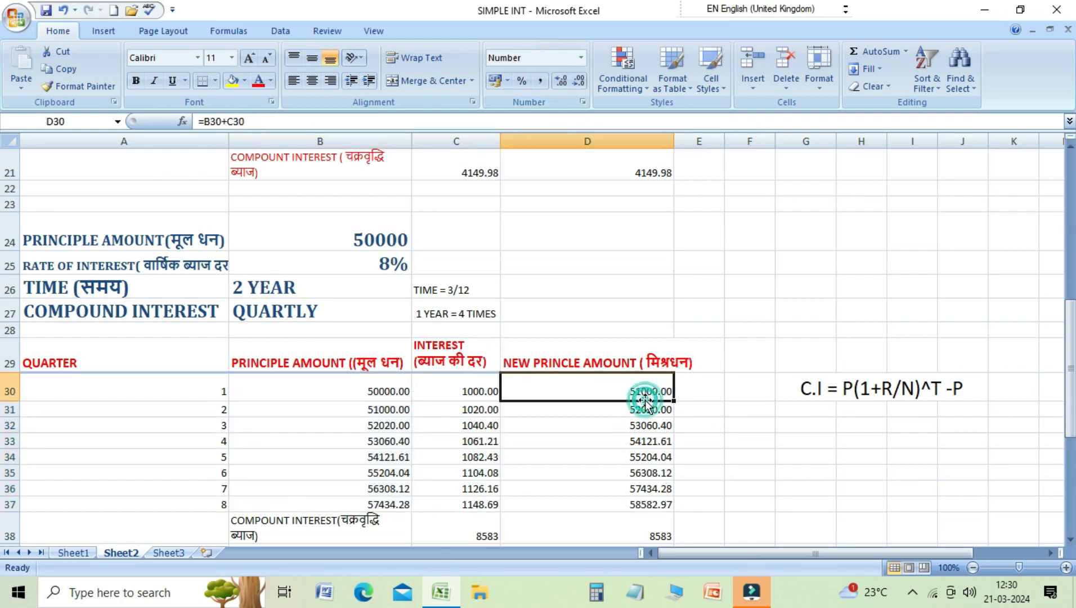
left_click(396, 260)
left_click(355, 287)
left_click(356, 310)
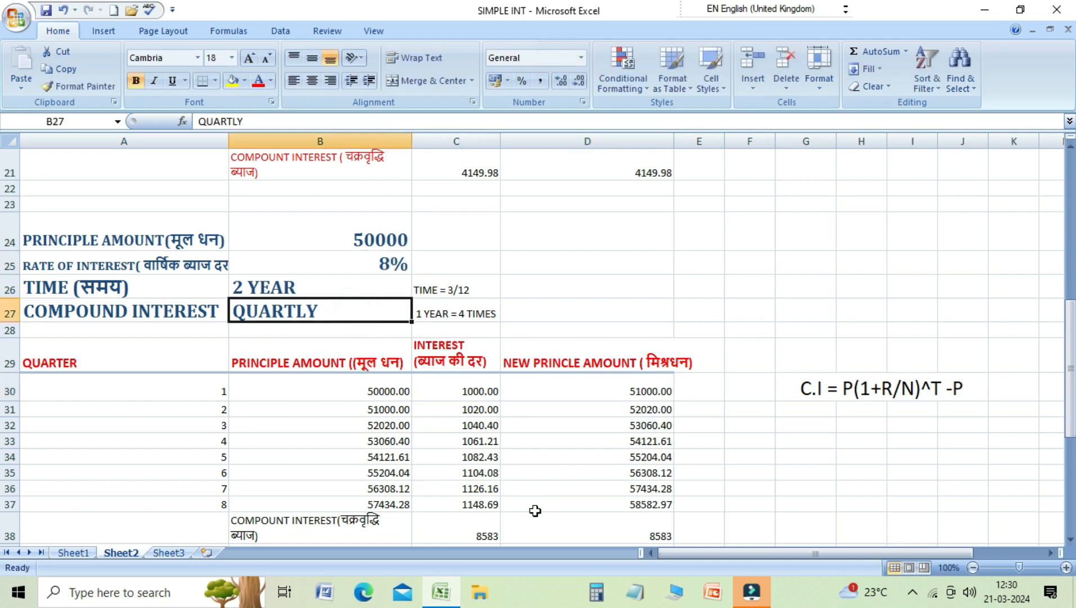
Step: Clear the total compound interest in C38 and recreate it as an AutoSum of C30:C37
left_click(489, 535)
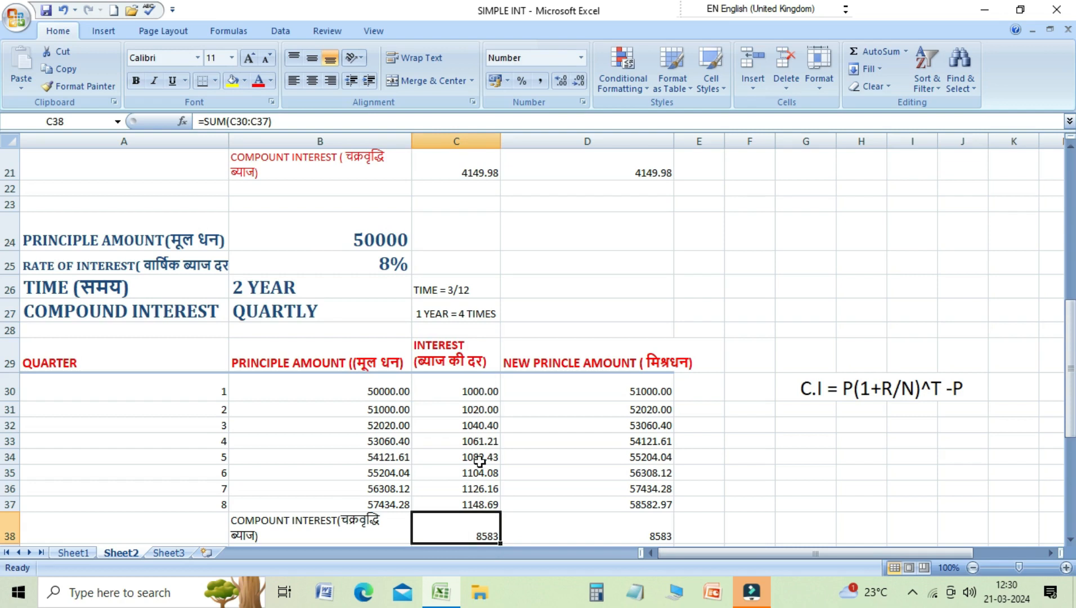
key("Delete")
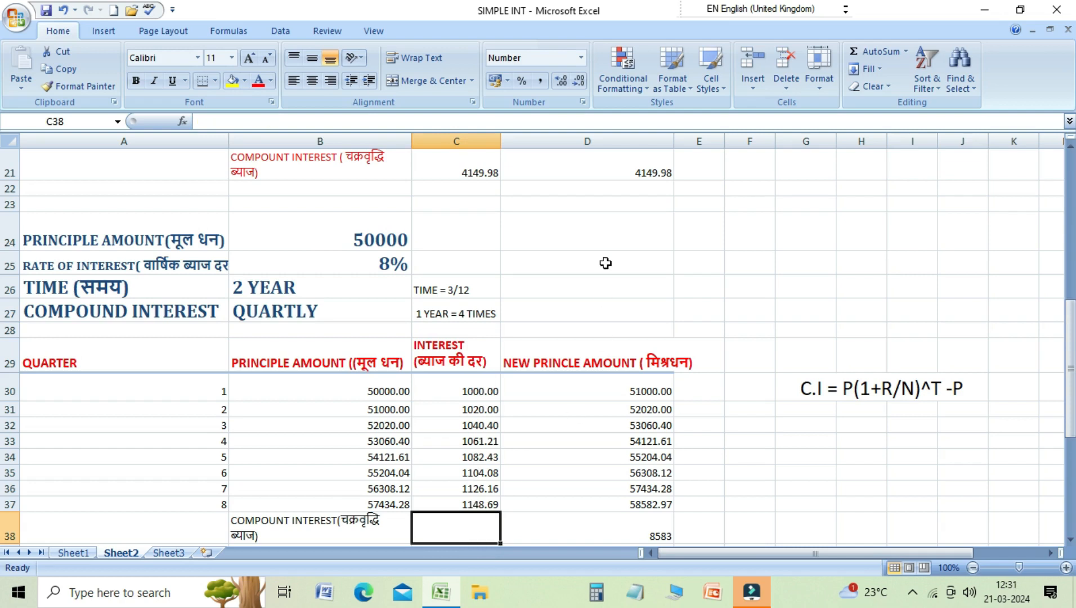
left_click(858, 51)
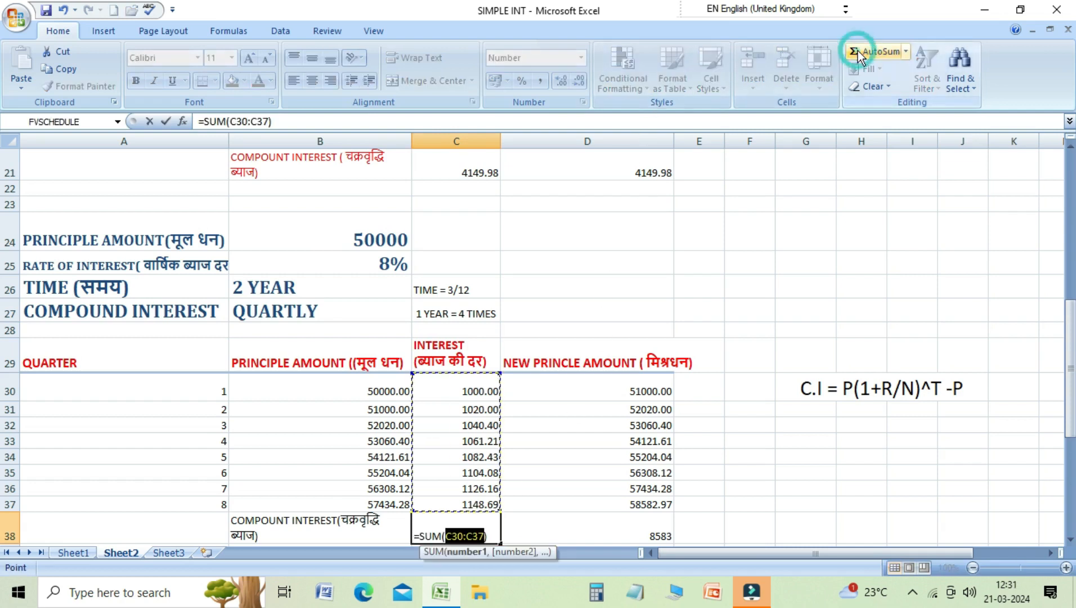
key("Return")
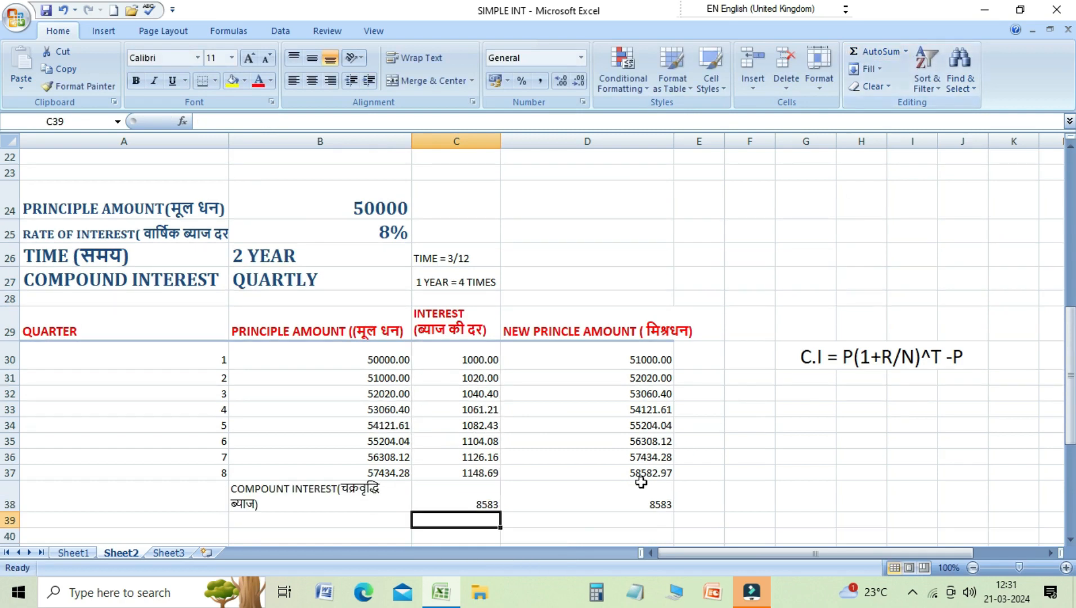
Step: Examine the D38 interest formula and the half-yearly section's rate, time, compounding period and first interest formula in C49
left_click(613, 505)
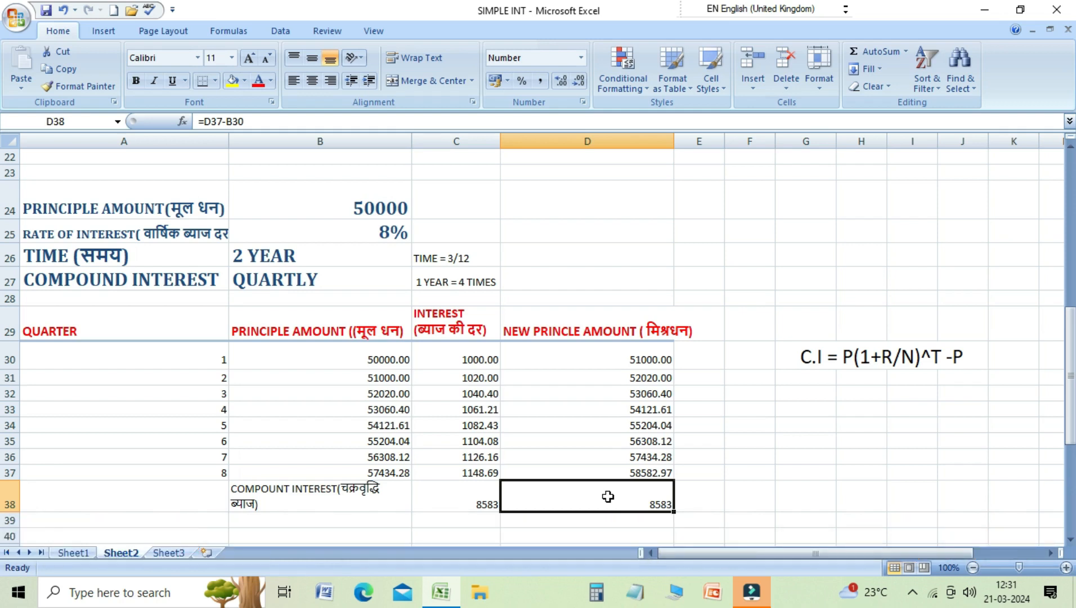
key("Down")
key("Down")
key("Down")
key("Down")
key("Down")
key("Down")
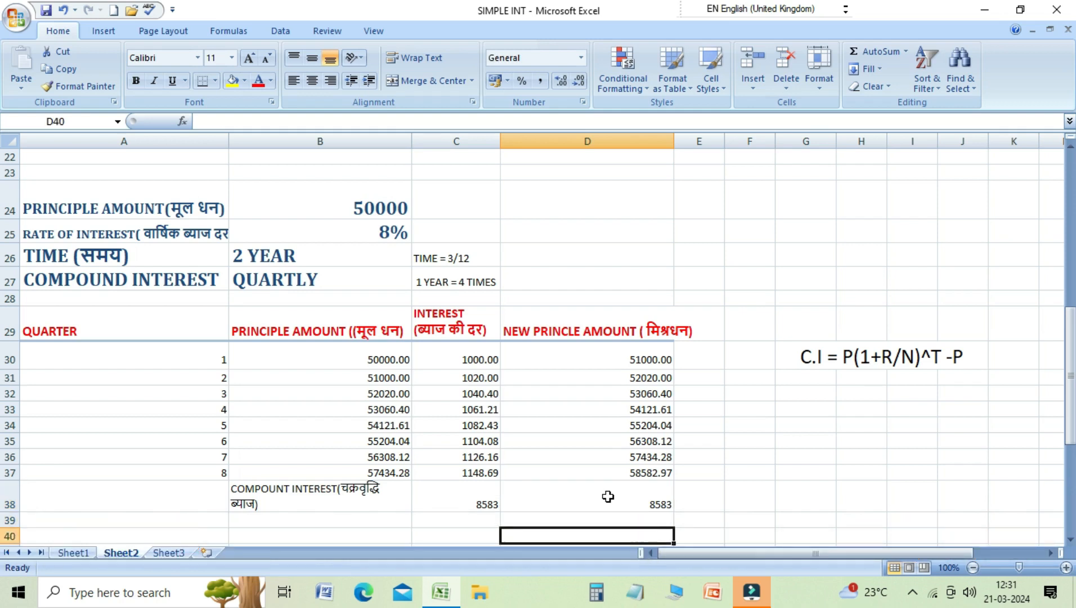
key("Down")
key("Down")
key("Down")
key("Down")
key("Down")
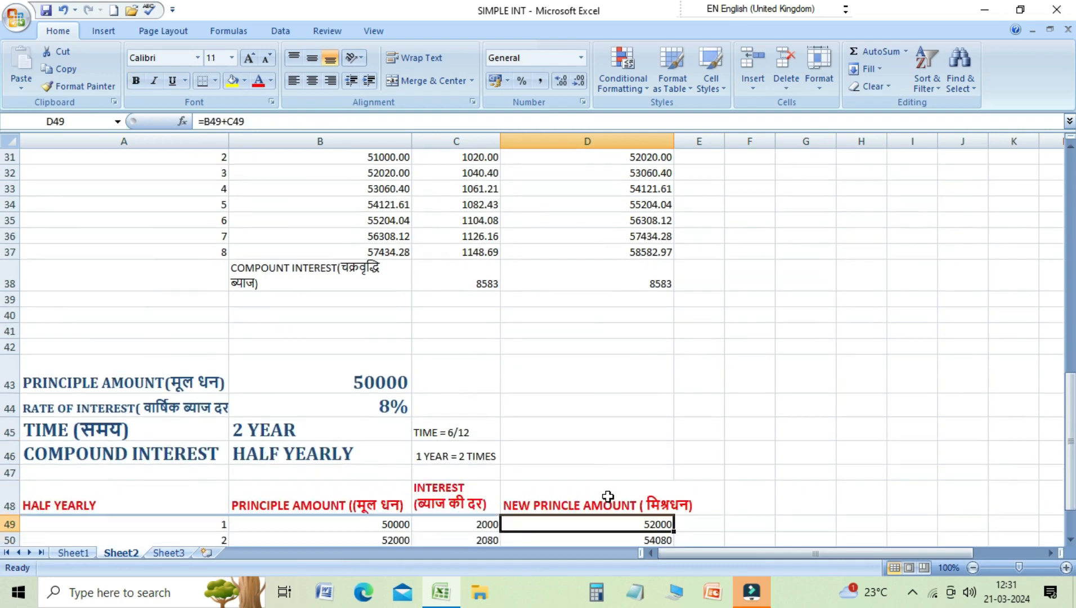
key("Left")
key("Left")
key("Left")
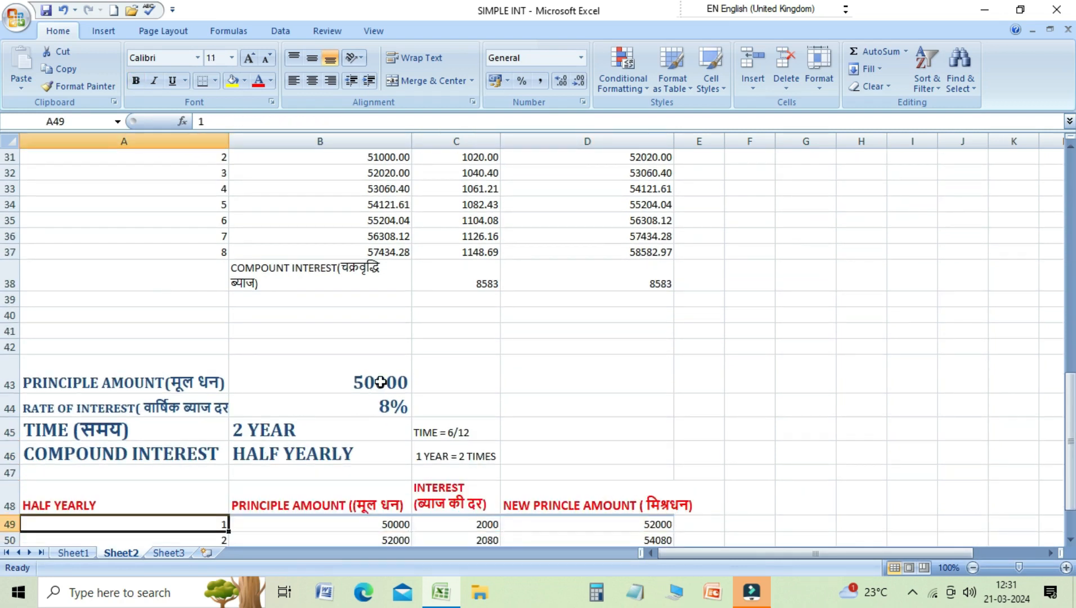
left_click(387, 408)
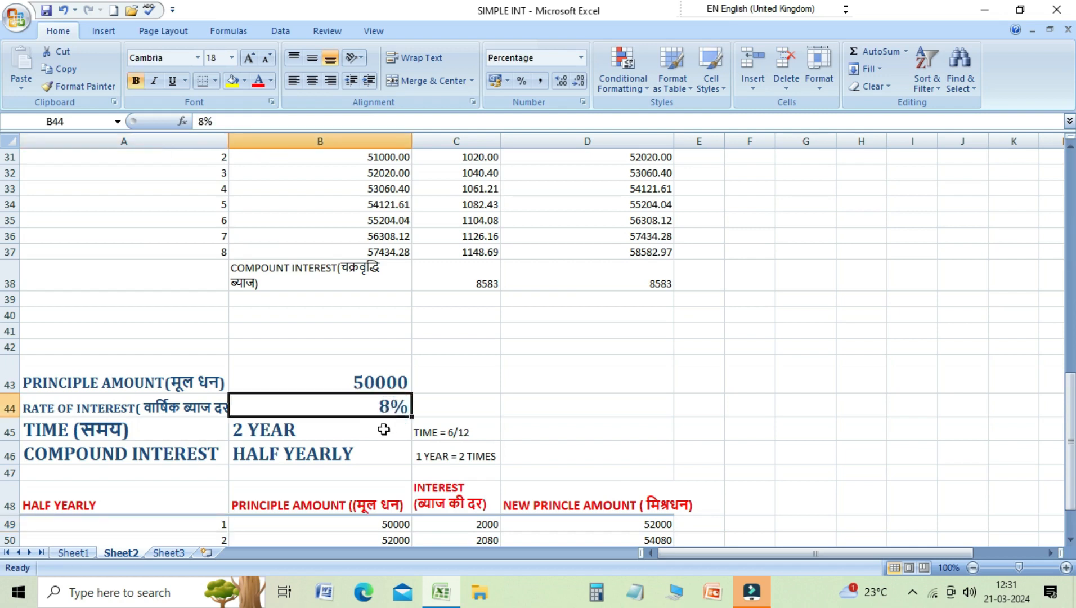
left_click(366, 432)
left_click(368, 451)
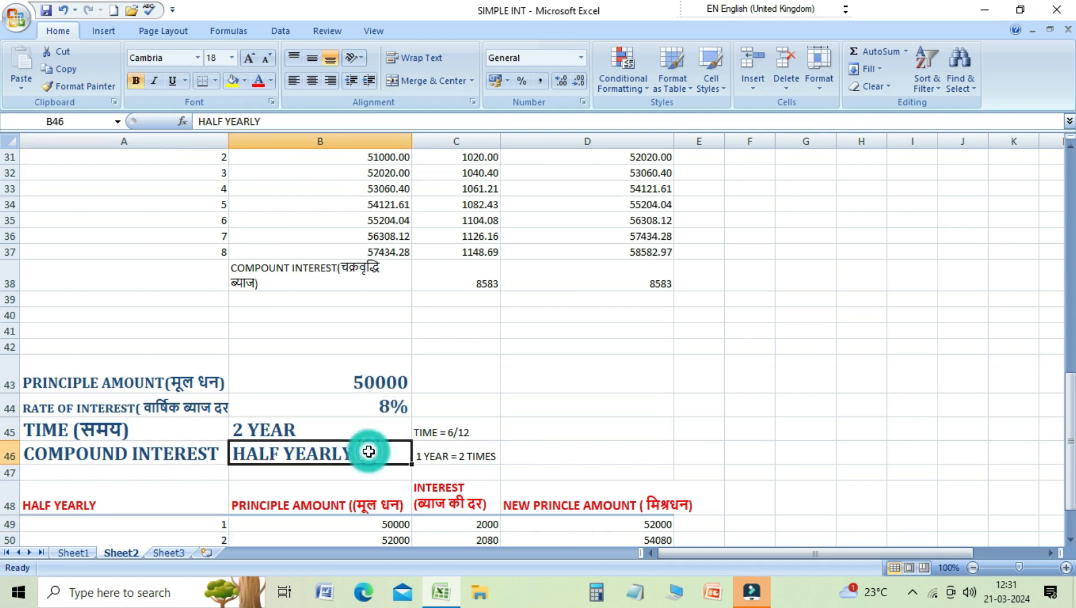
left_click(442, 434)
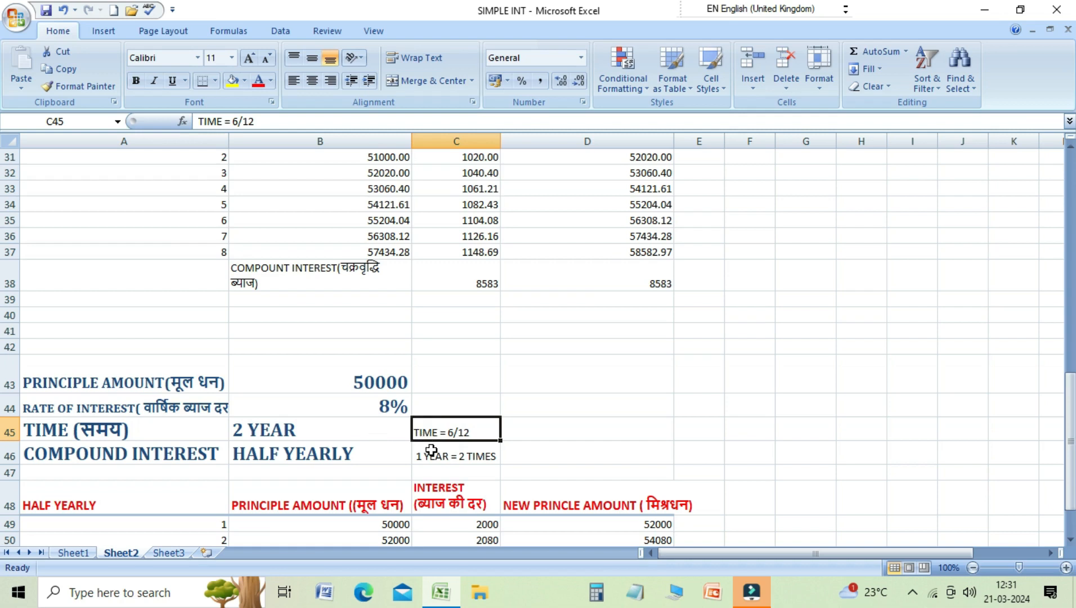
left_click_drag(1070, 391, 1069, 416)
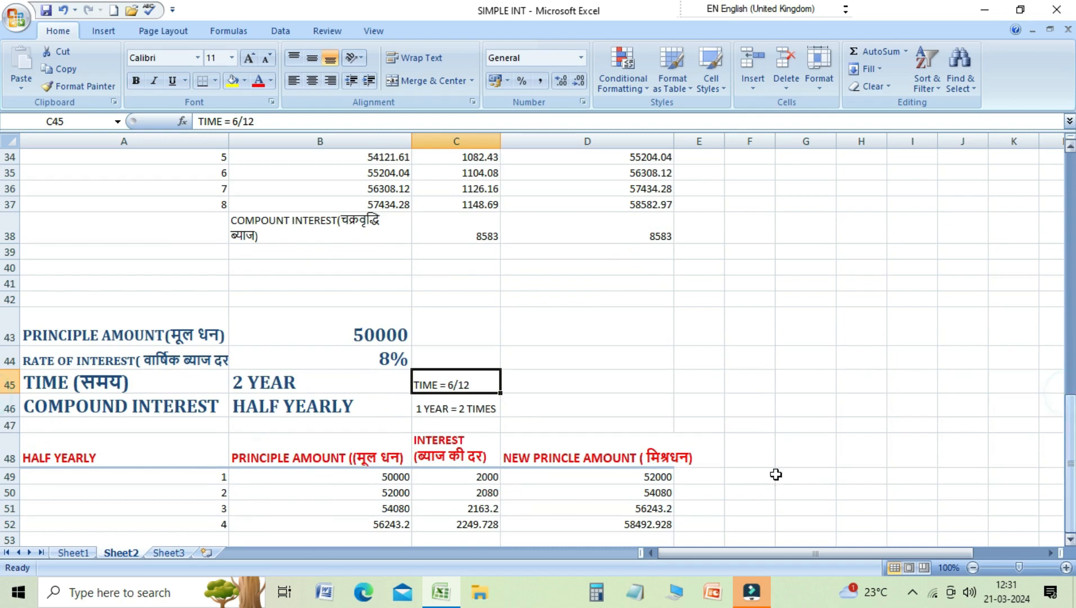
left_click(450, 476)
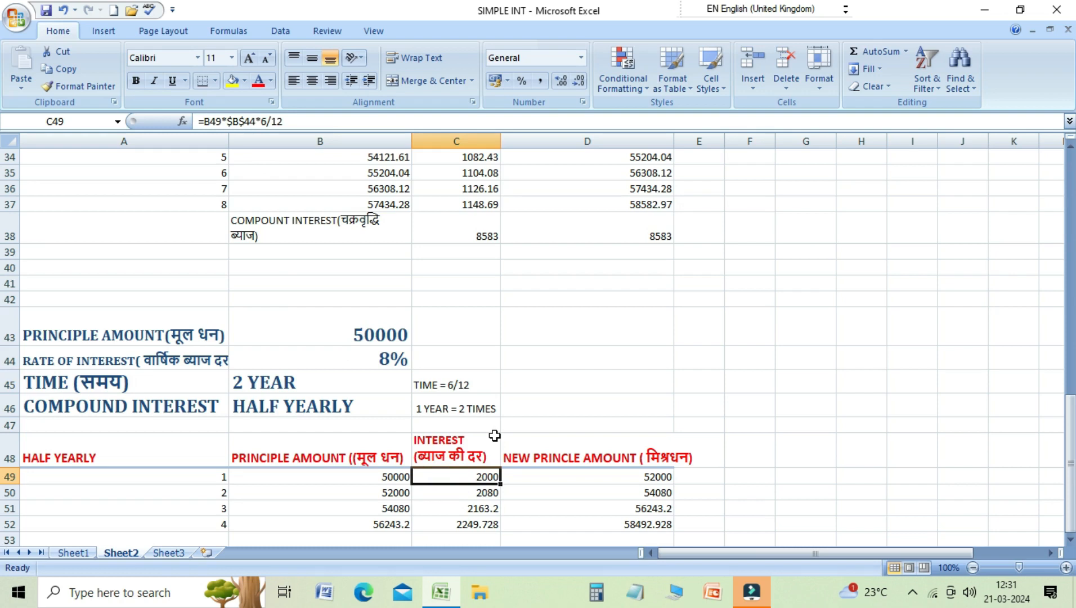
Step: Set the monthly schedule's principal amount in B3 to 40000
key("Up")
key("Up")
key("Up")
key("Up")
key("Up")
key("Up")
key("Up")
key("Up")
key("Up")
key("Up")
key("Up")
key("Up")
key("Up")
key("Up")
key("Up")
key("Up")
key("Up")
key("Up")
key("Up")
key("Up")
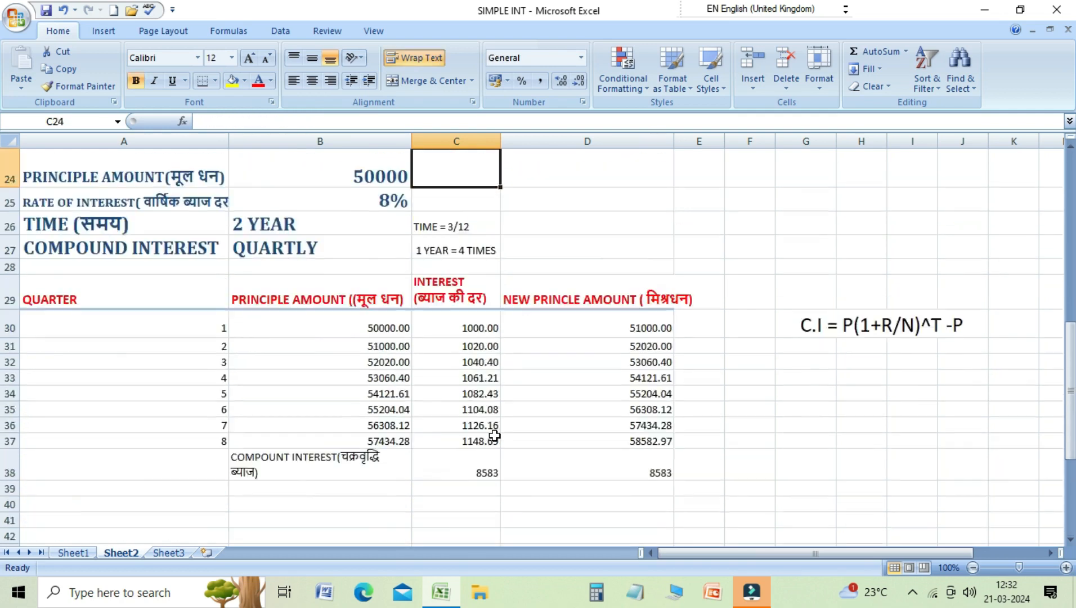
key("Up")
key("Up")
key("Up")
key("Up")
key("Up")
key("Up")
key("Up")
key("Up")
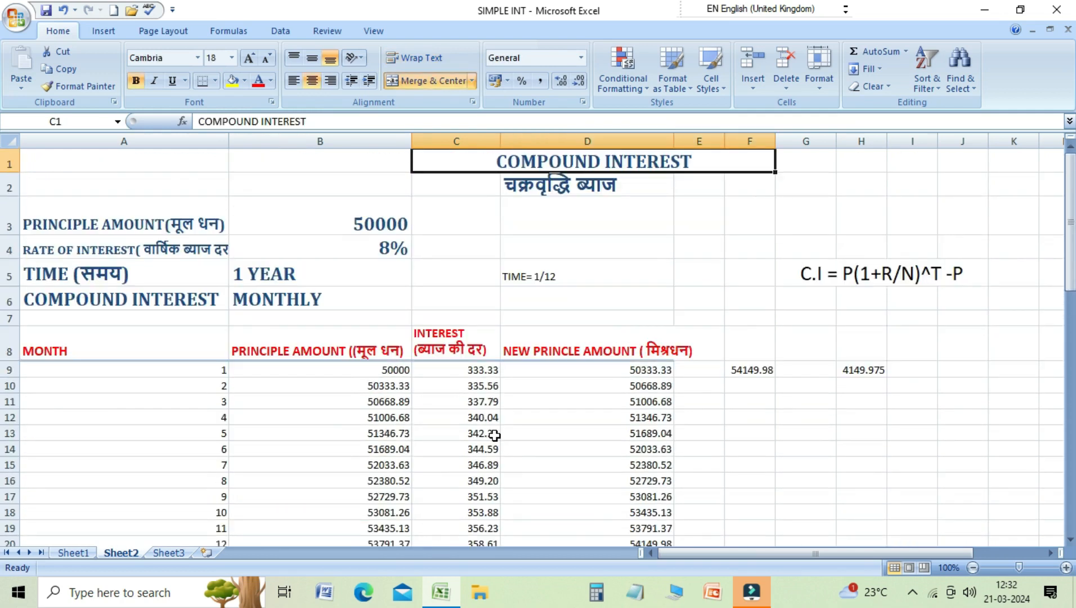
left_click(299, 231)
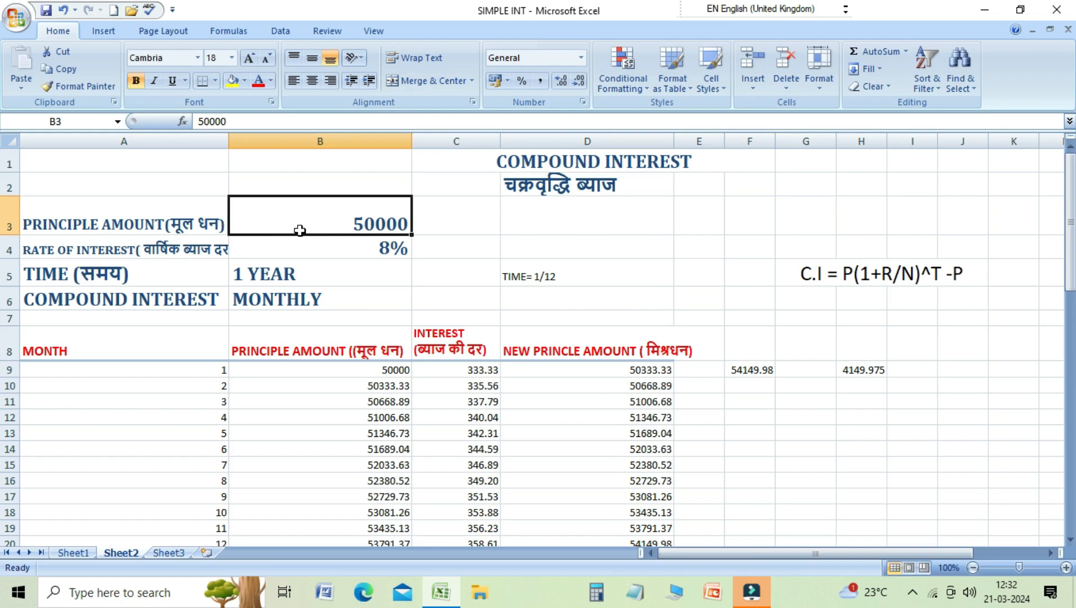
type("40000")
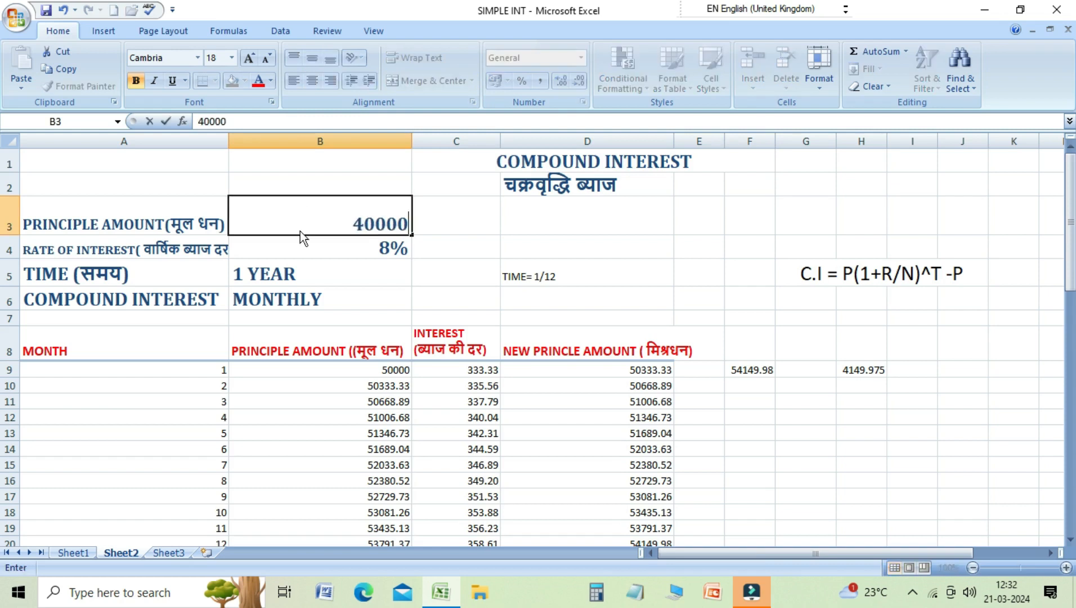
key("Return")
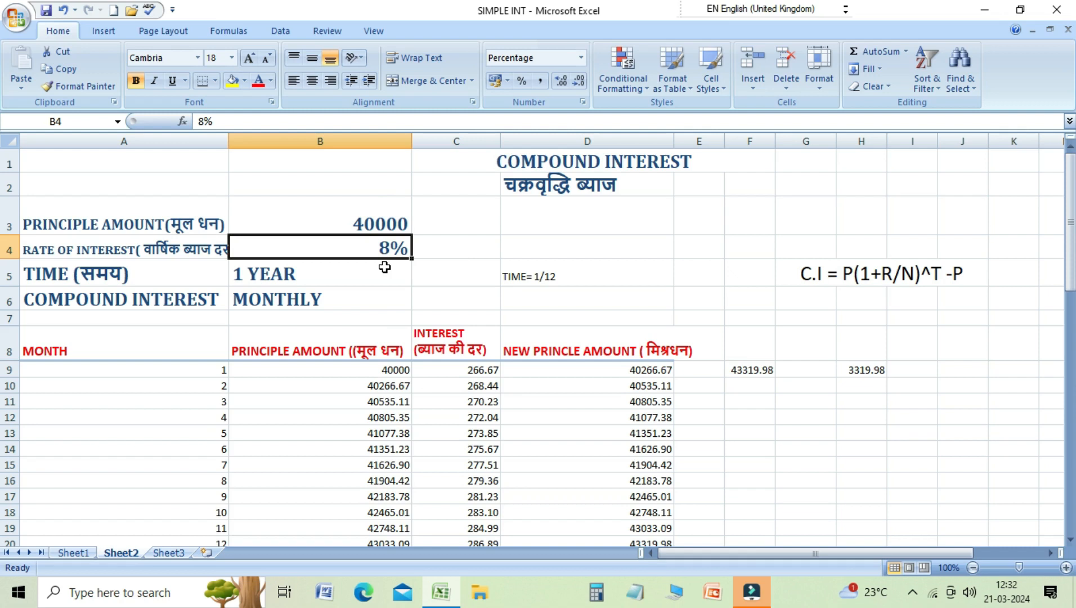
Step: Set the monthly schedule's interest rate in B4 to 10% and its principal amount in B3 to 6000
type("10")
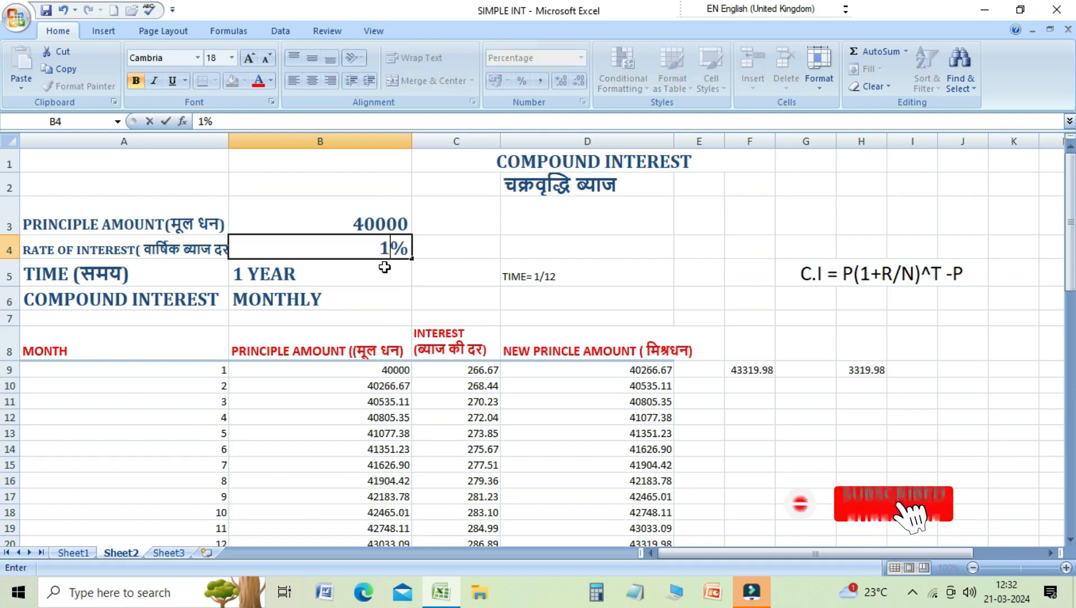
key("Return")
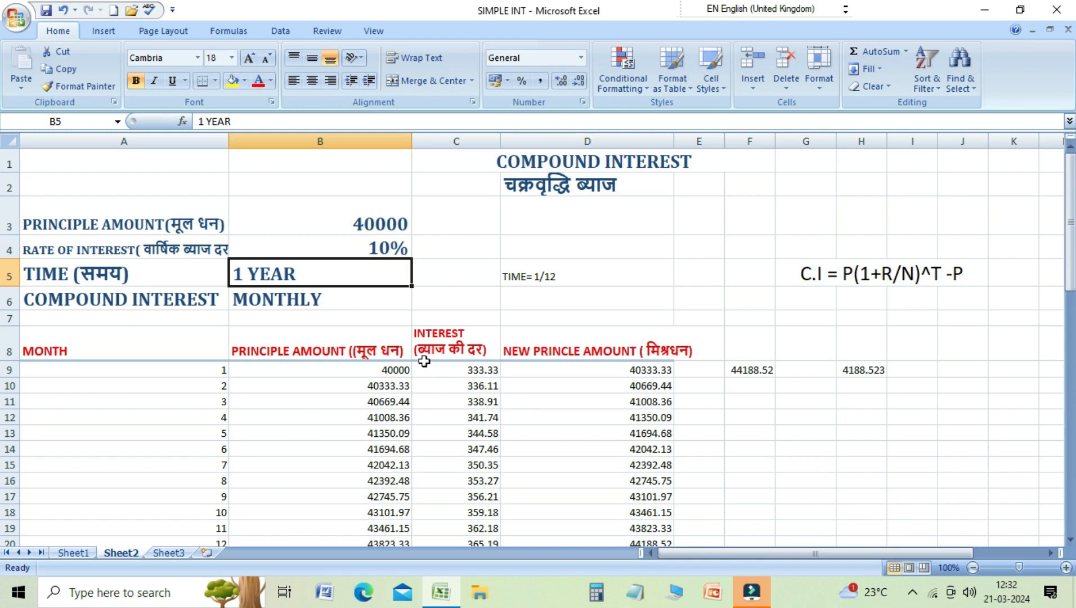
left_click(372, 228)
type("6000")
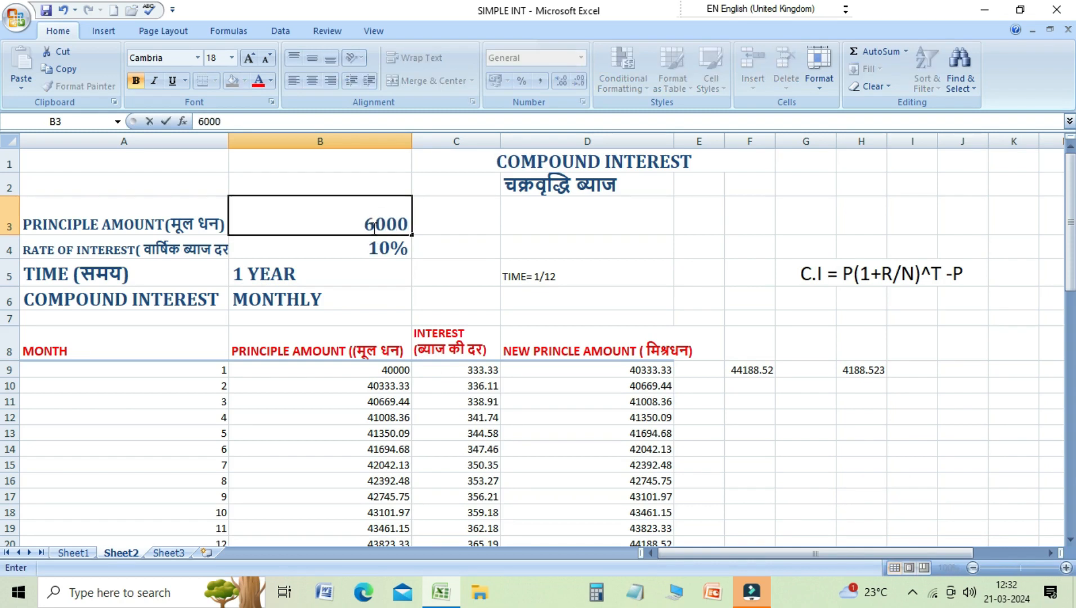
key("Return")
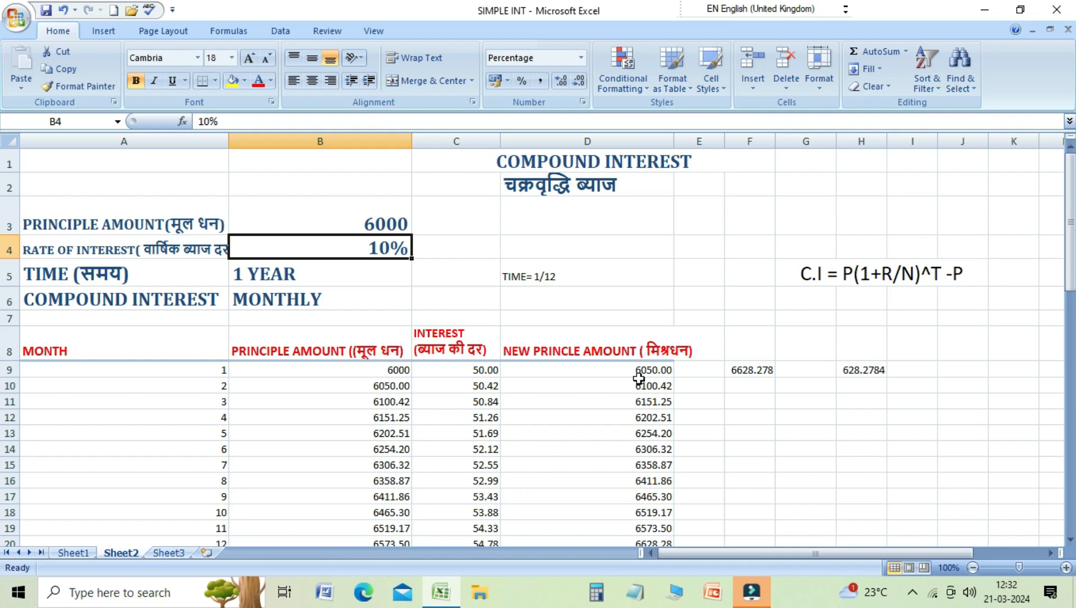
Step: Look through the recalculated monthly schedule, its compound interest totals in row 21 and the quarterly section's header values
key("Down")
key("Down")
key("Down")
key("Down")
key("Down")
key("Down")
key("Down")
key("Down")
key("Down")
key("Down")
key("Down")
key("Down")
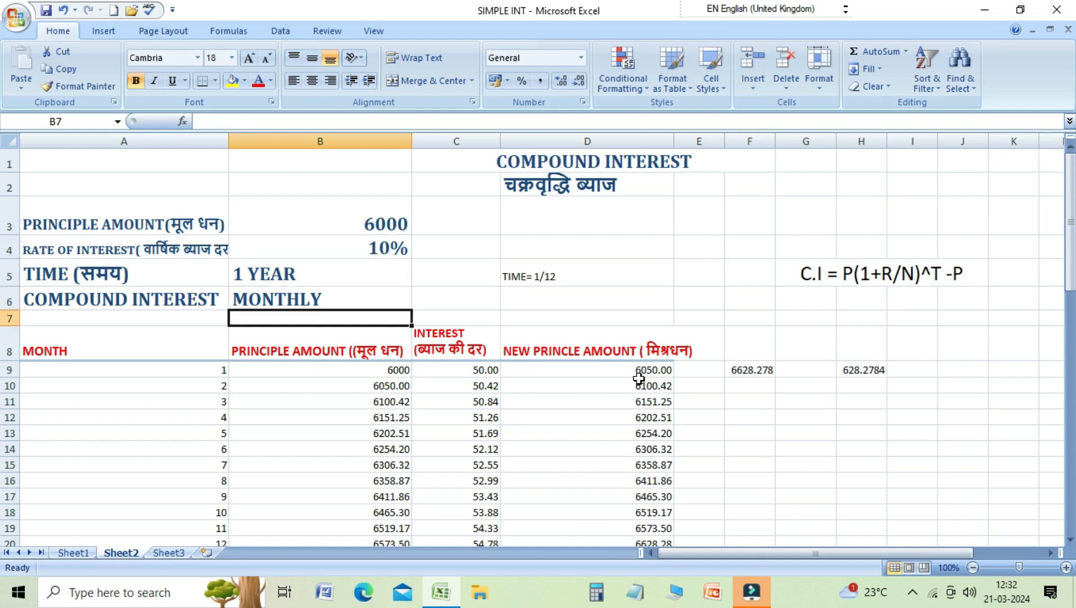
key("Down")
key("Down")
key("Down")
key("Down")
key("Down")
key("Down")
key("Down")
key("Down")
key("Down")
key("Down")
key("Down")
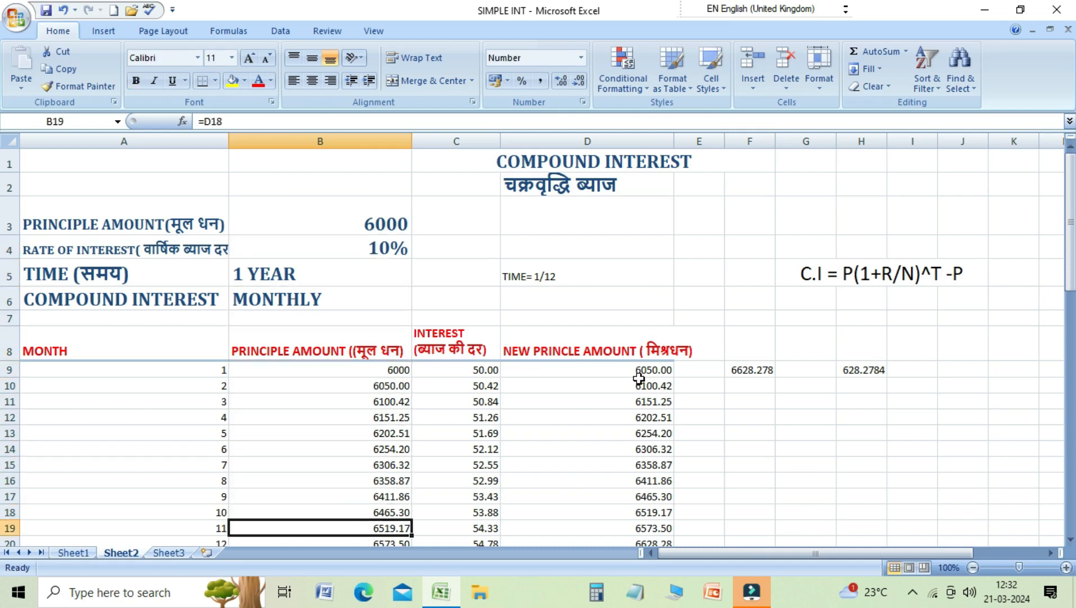
key("Down")
key("Down")
key("Down")
key("Down")
key("Down")
key("Down")
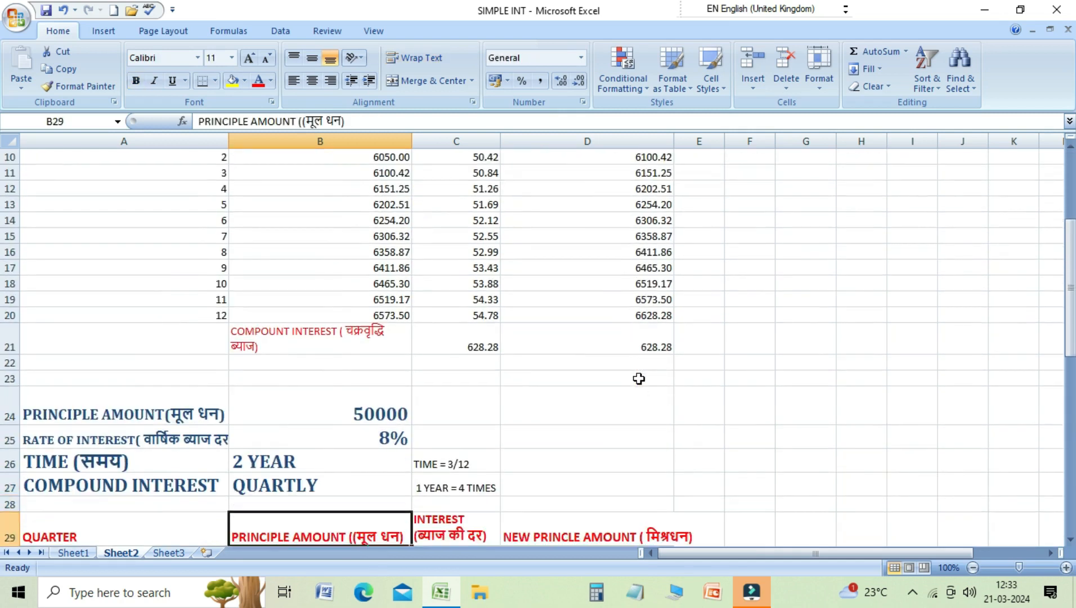
Step: Review the monthly section's principal amount, interest rate, time and compounding period in B3:B6
key("Up")
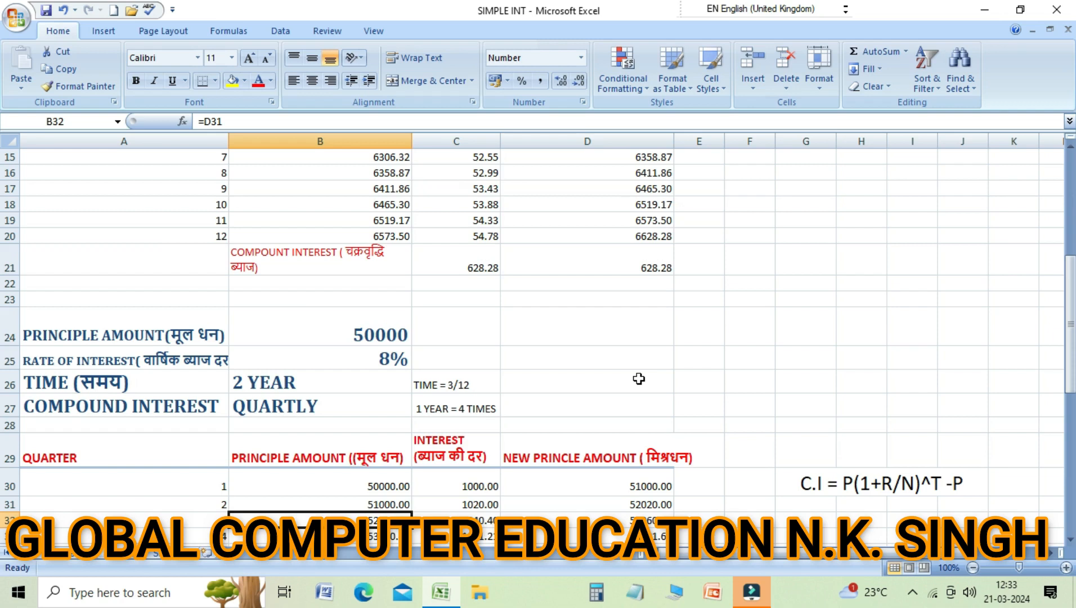
key("Up")
key("Up")
key("Up")
key("Up")
key("Up")
key("Up")
key("Up")
key("Up")
key("Up")
key("Up")
key("Up")
key("Up")
key("Up")
key("Up")
key("Up")
key("Up")
key("Up")
key("Up")
key("Up")
key("Up")
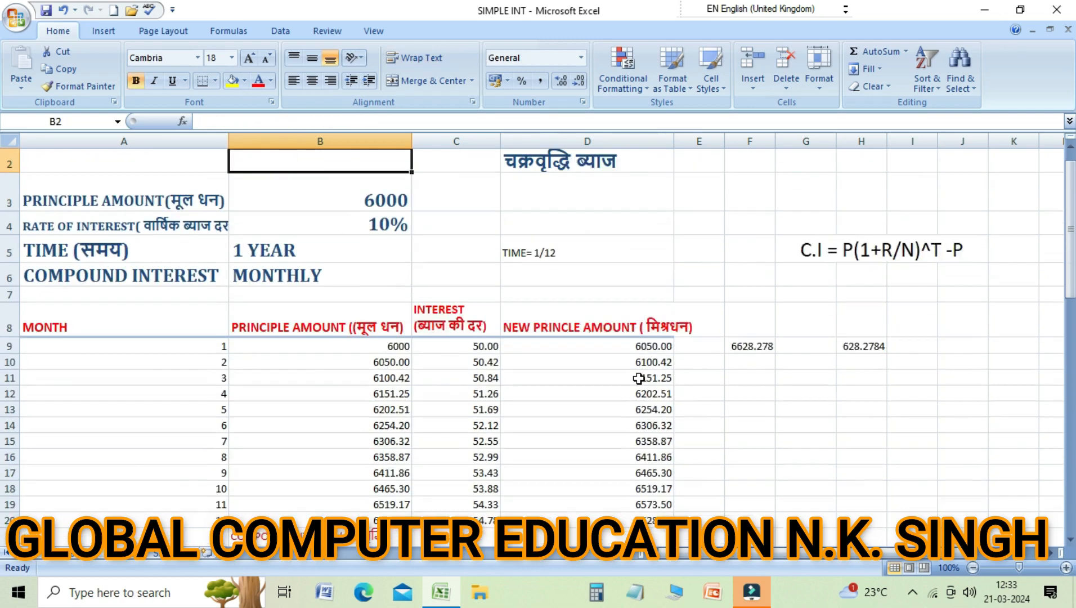
key("Down")
key("Down")
key("Down")
key("Down")
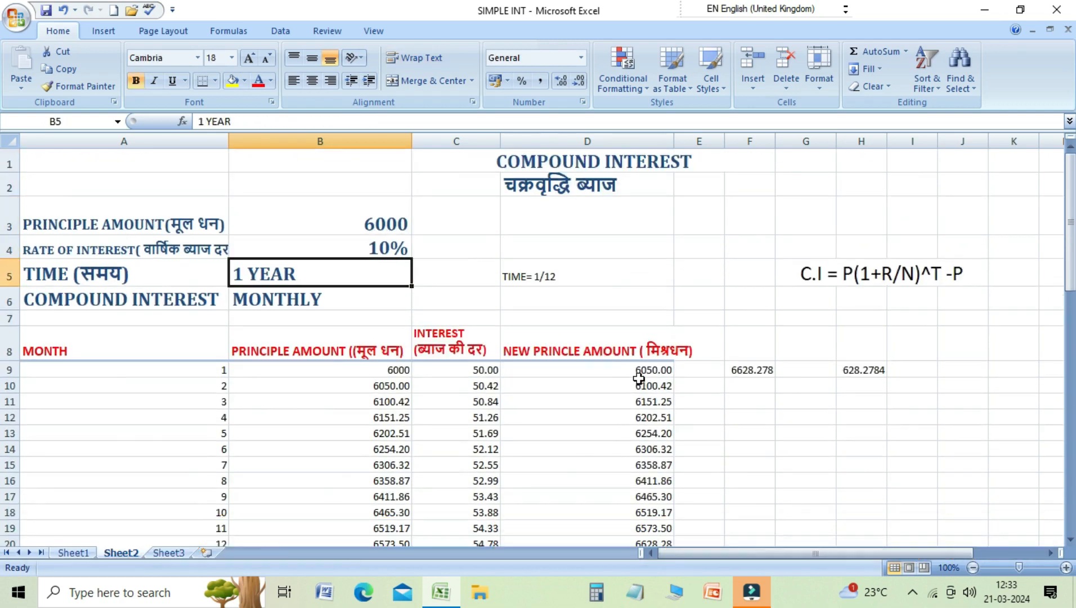
Step: Look through the monthly and quarterly schedules down to the half-yearly section's header values in B43:B46
key("Down")
key("Down")
key("Down")
key("Down")
key("Down")
key("Down")
key("Down")
key("Down")
key("Down")
key("Down")
key("Down")
key("Down")
key("Down")
key("Down")
key("Down")
key("Down")
key("Down")
key("Down")
key("Down")
key("Down")
key("Down")
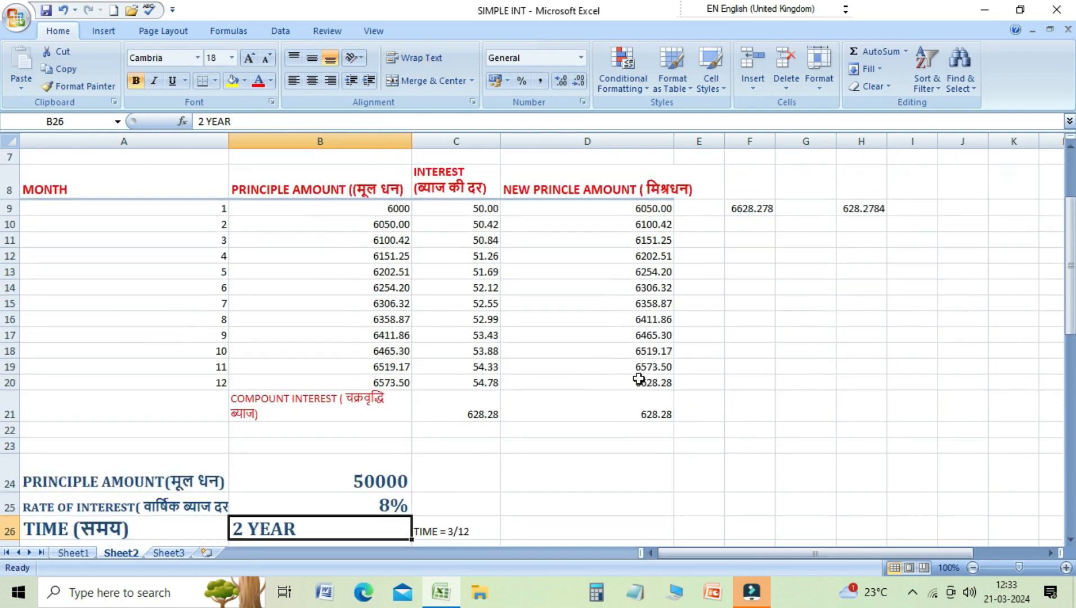
key("Down")
key("Down")
key("Down")
key("Down")
key("Down")
key("Down")
key("Down")
key("Down")
key("Down")
key("Down")
key("Down")
key("Down")
key("Down")
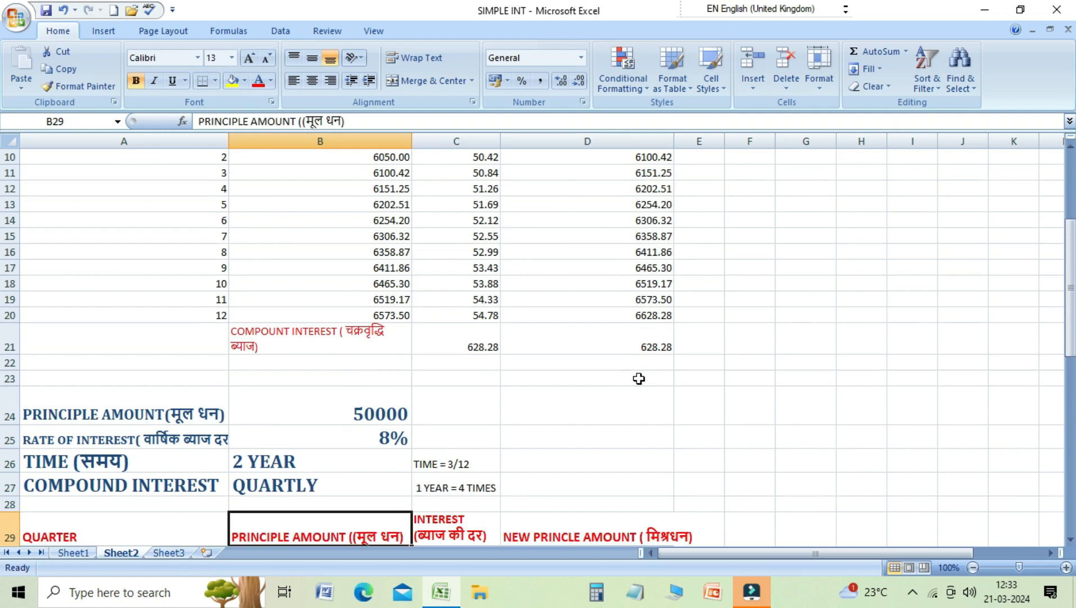
key("Down")
key("Down")
key("Down")
key("Down")
key("Down")
key("Down")
key("Down")
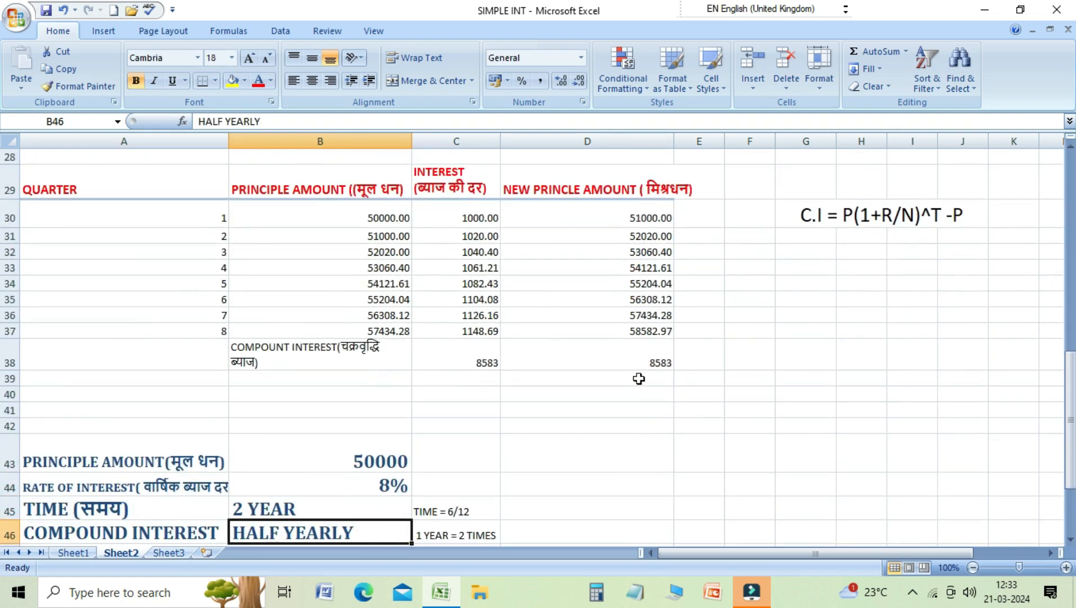
Step: Look back over the quarterly and monthly schedules up to the sheet title and the written compound interest formula
key("Up")
key("Up")
key("Up")
key("Up")
key("Up")
key("Up")
key("Up")
key("Up")
key("Up")
key("Up")
key("Up")
key("Up")
key("Up")
key("Up")
key("Up")
key("Up")
key("Up")
key("Up")
key("Up")
key("Up")
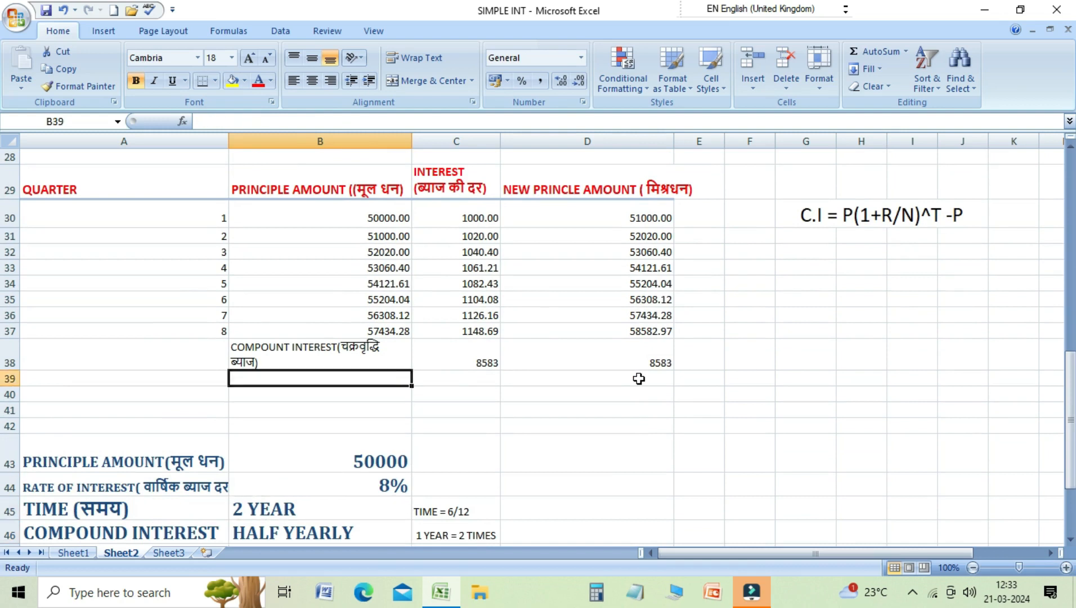
key("Up")
key("Up")
key("Up")
key("Up")
key("Up")
key("Up")
key("Up")
key("Up")
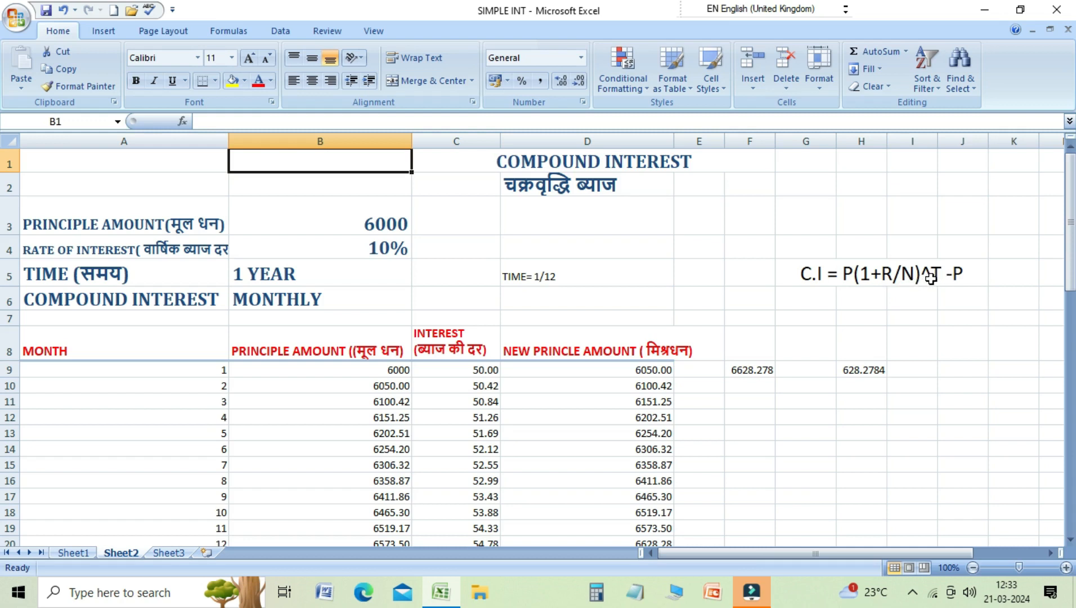
Step: Calculate the monthly schedule's final amount in H7 with the formula =B3*(1+B4/1/12)^12
left_click(806, 317)
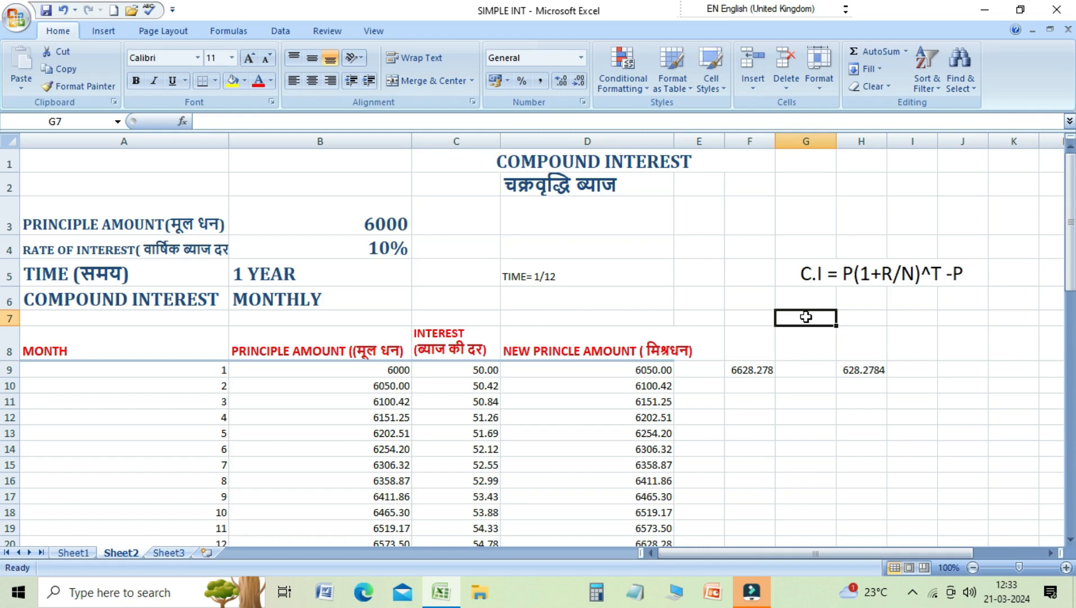
key("Right")
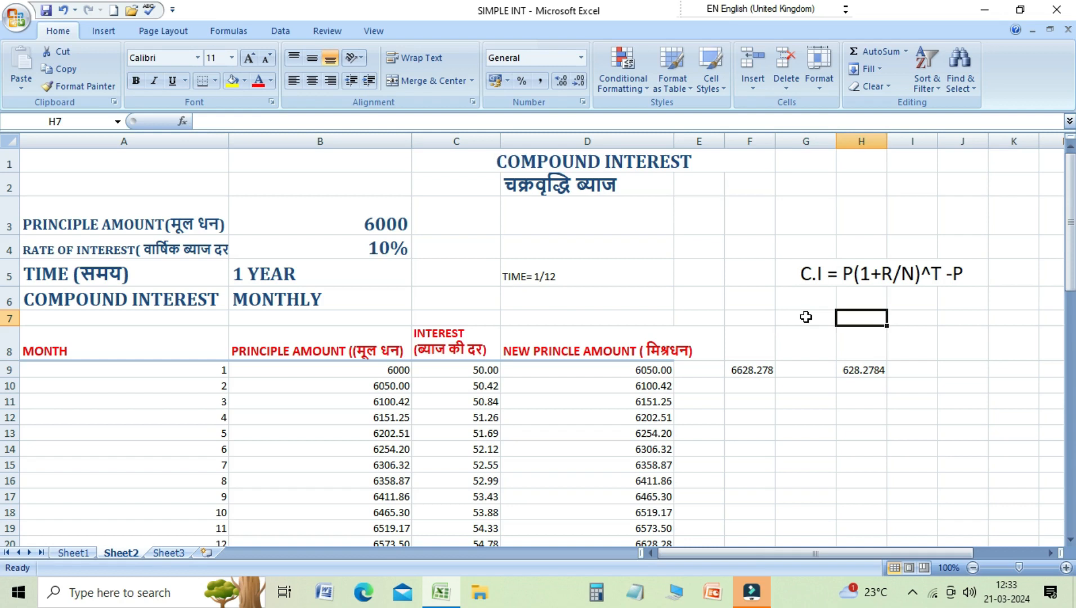
type("=")
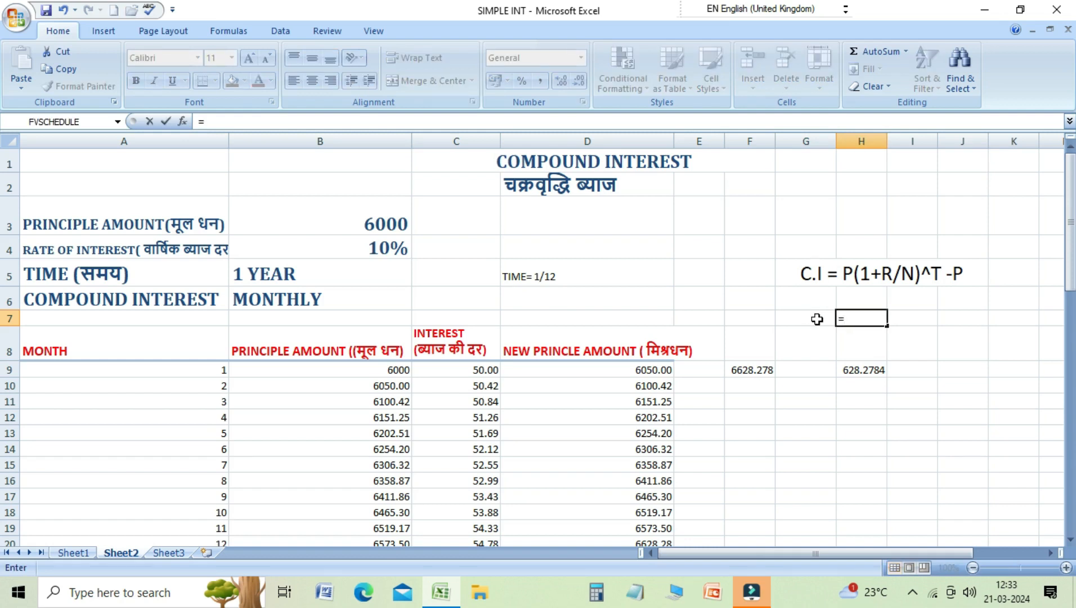
left_click(397, 225)
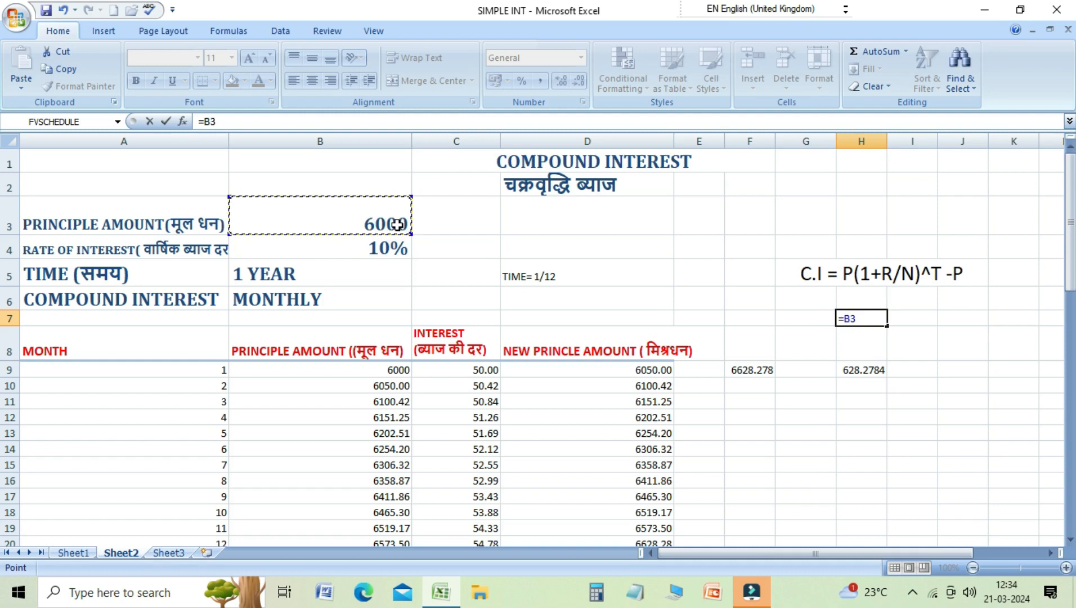
type("*")
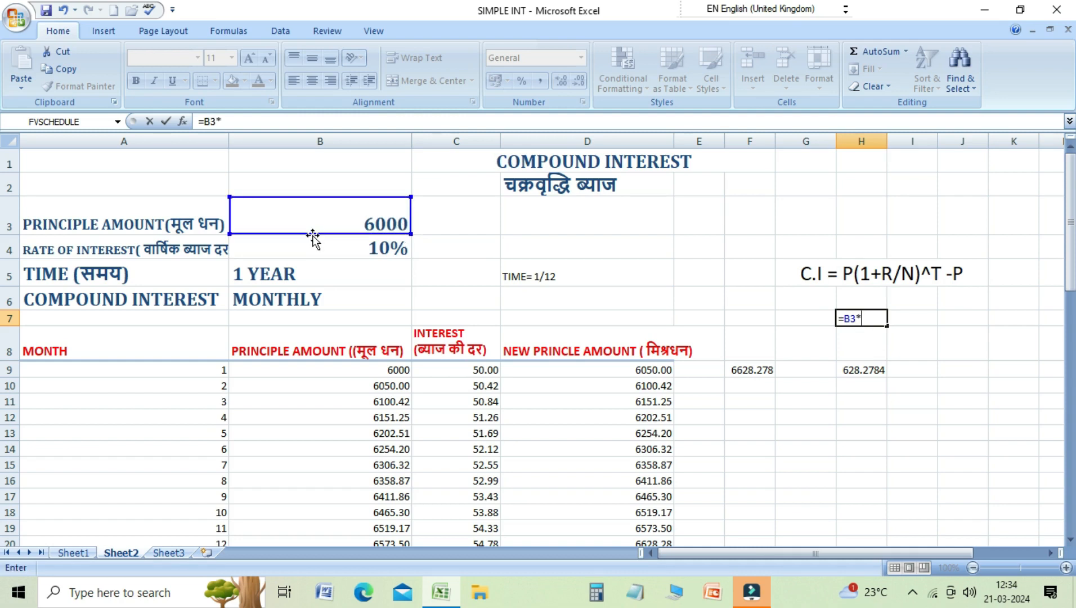
type("(1+")
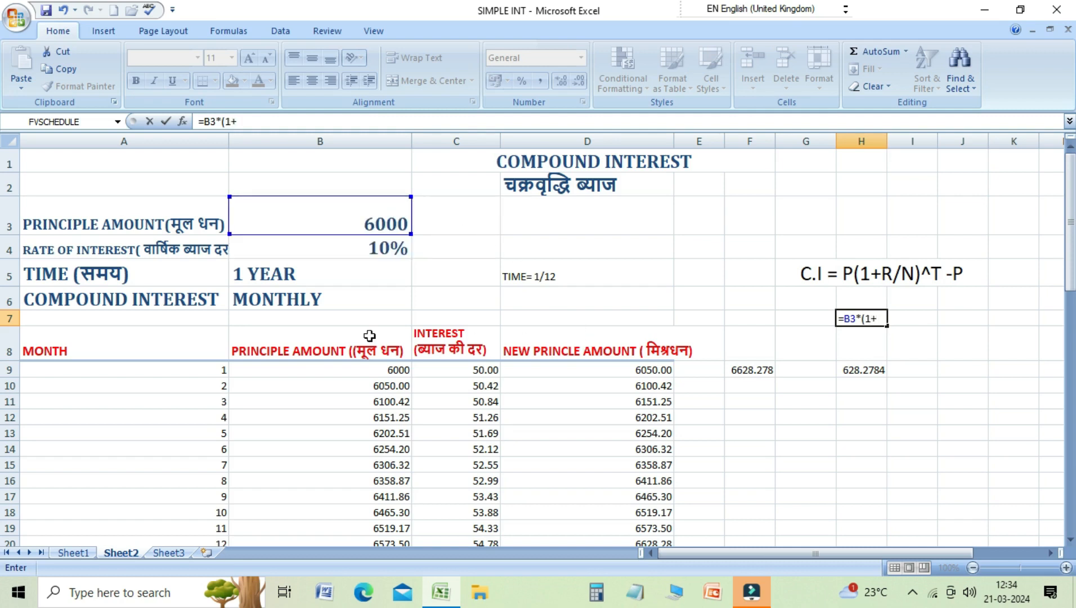
left_click(329, 248)
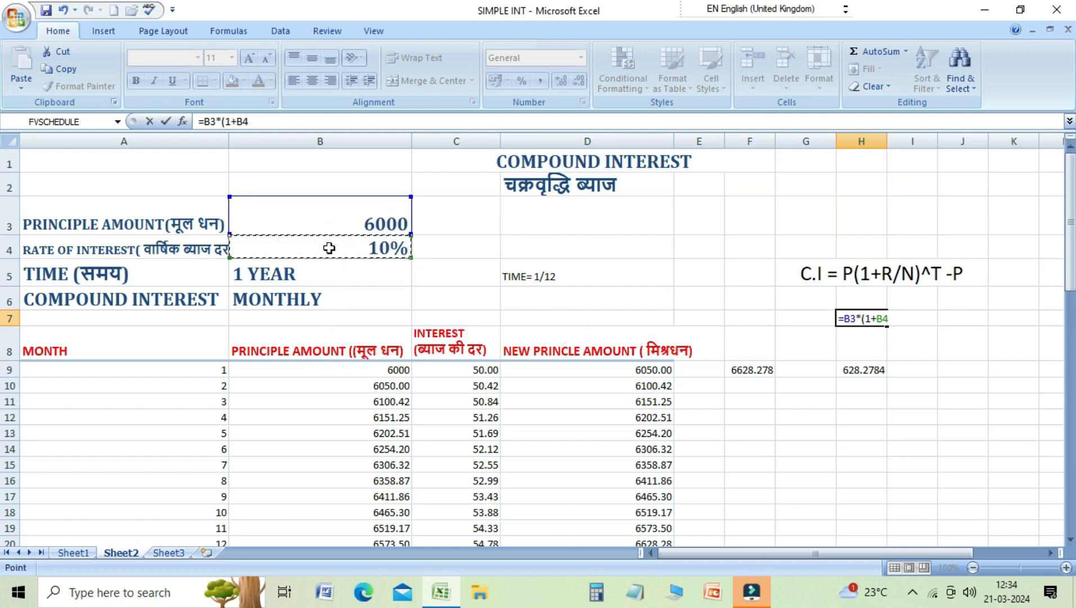
type("/")
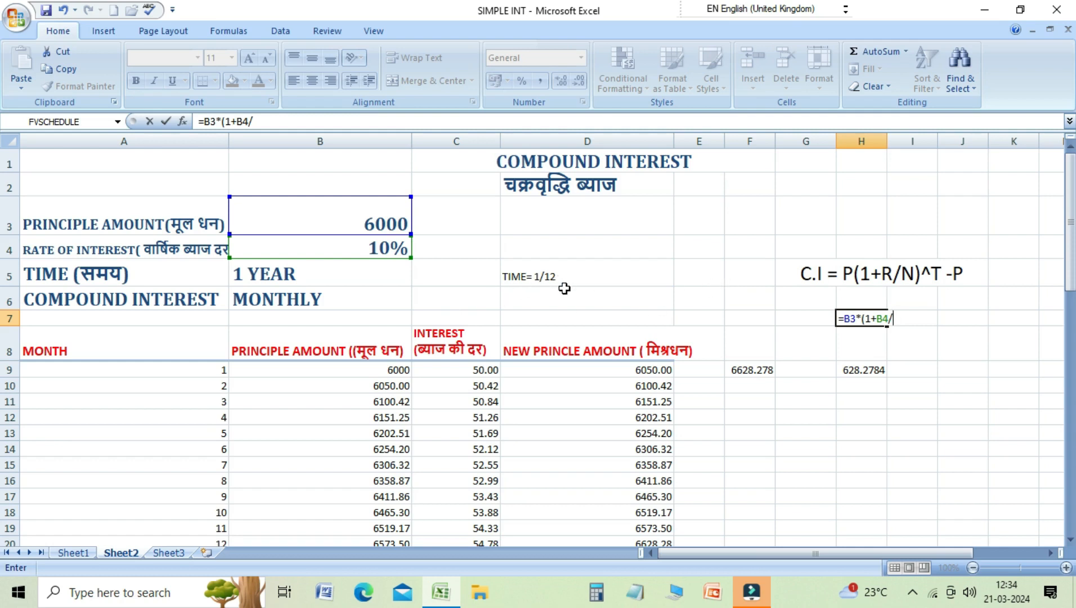
type("1/12)^12")
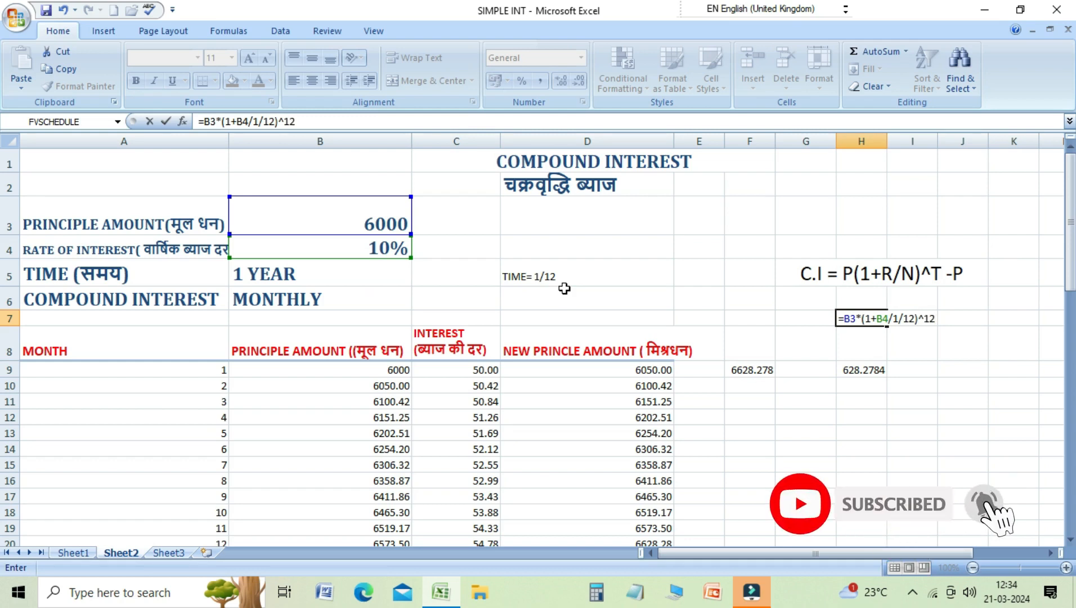
key("Return")
Step: Compare the H7 result with the twelfth month's new principal in D20 and check the compound interest formula in H9
key("Up")
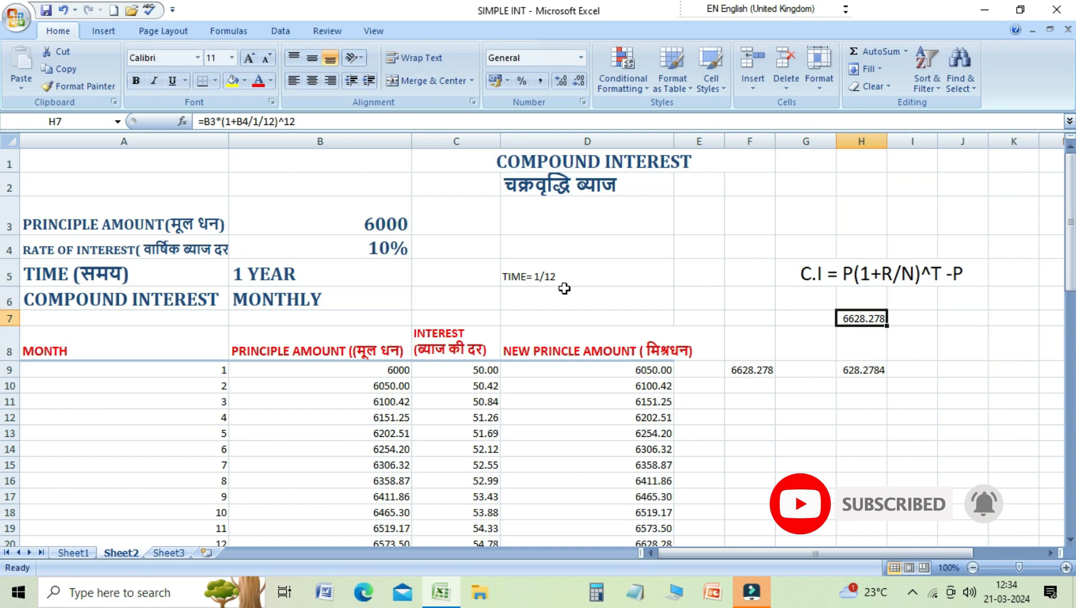
left_click_drag(1068, 252, 1068, 266)
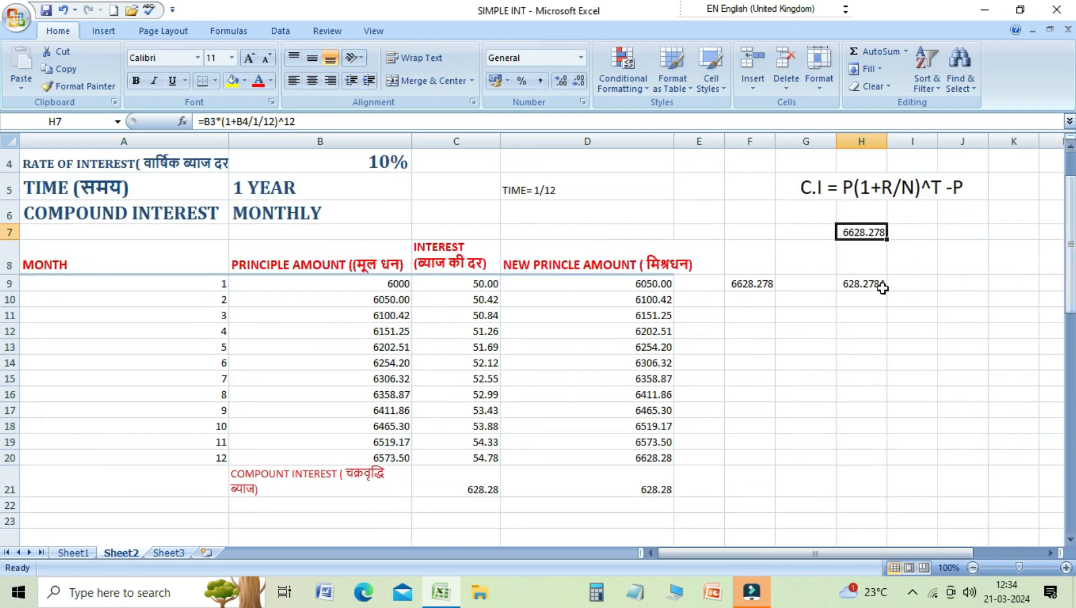
left_click(657, 461)
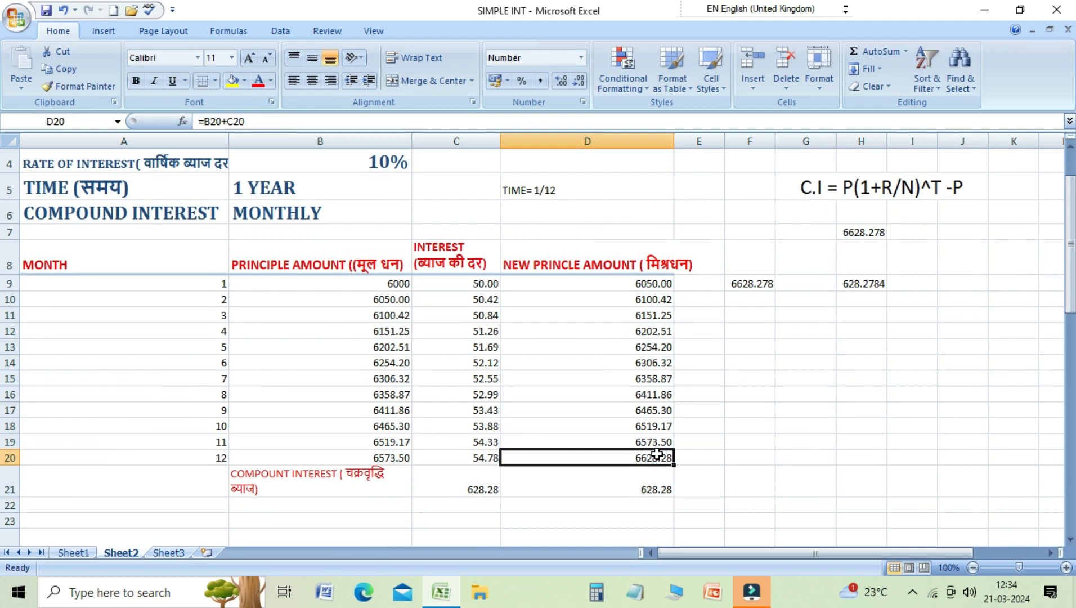
left_click(869, 232)
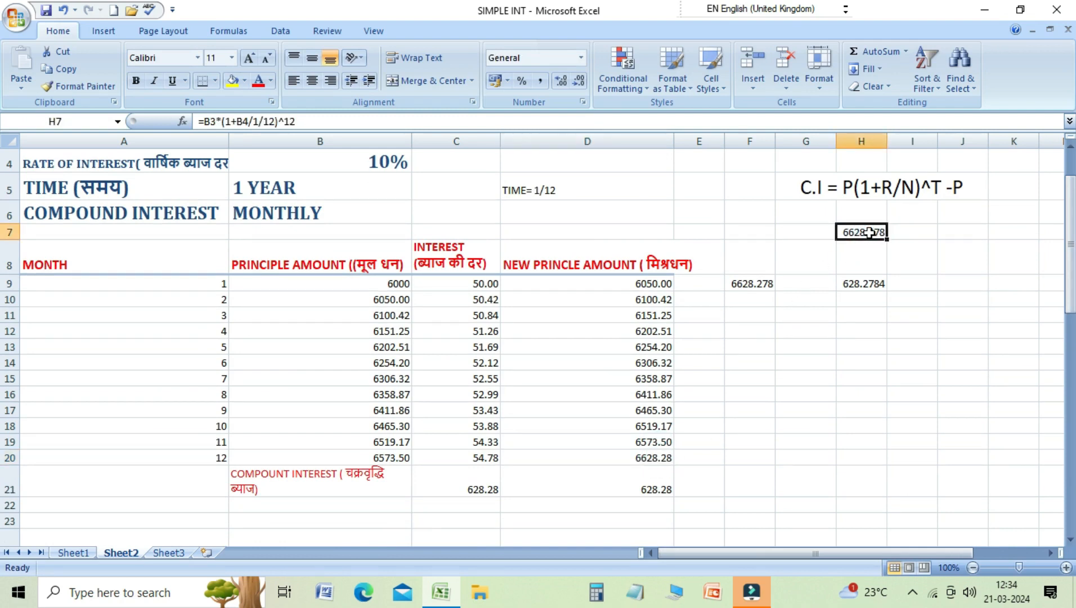
double_click(919, 229)
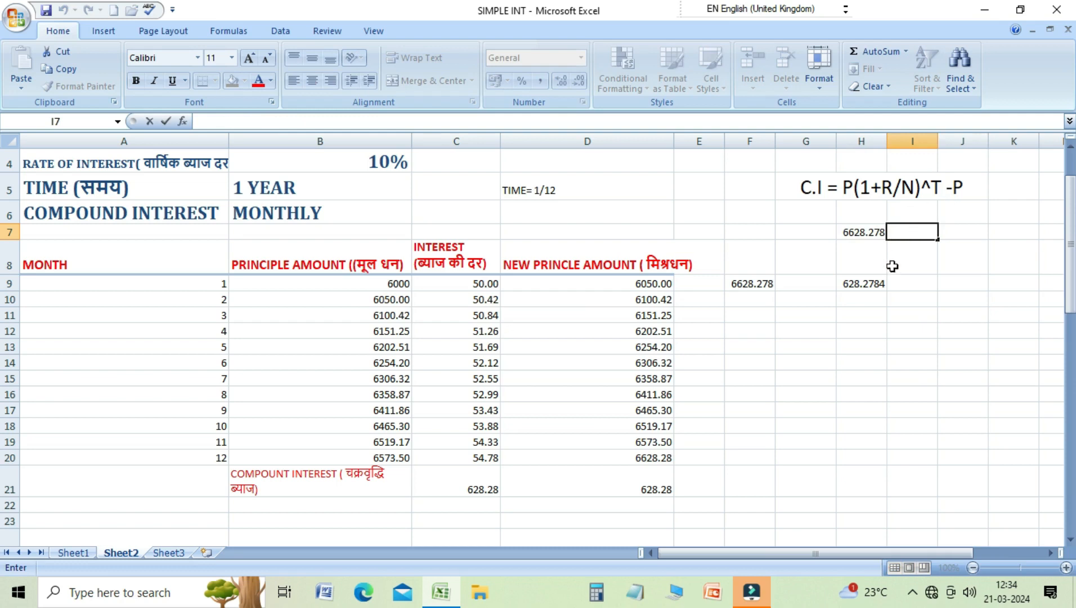
left_click(854, 283)
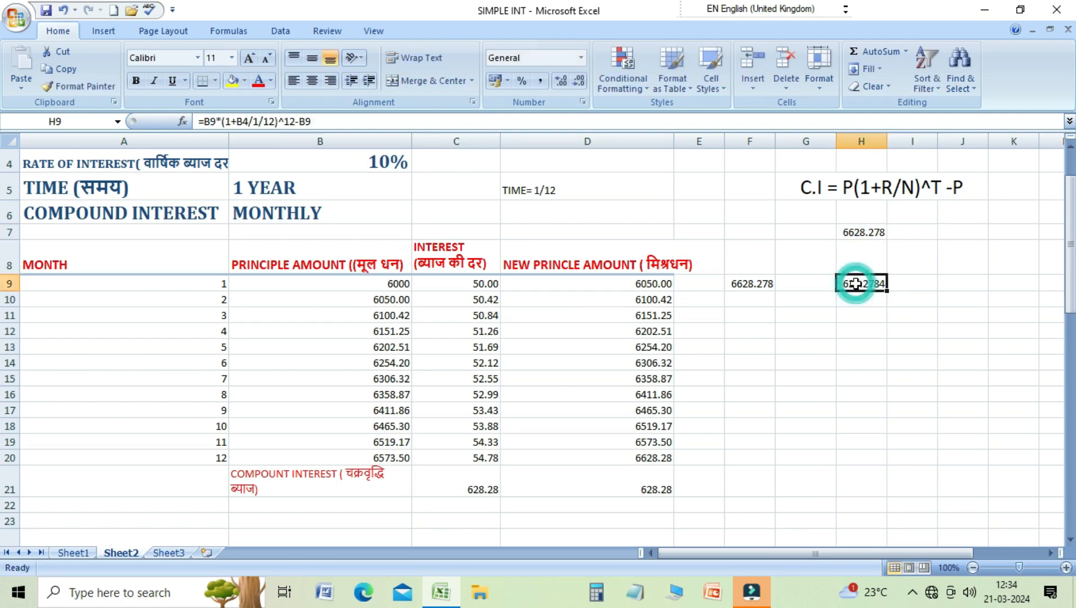
Step: Calculate the monthly schedule's compound interest in I7 with the formula =B3*(1+B4/1/12)^12-B3
left_click(911, 234)
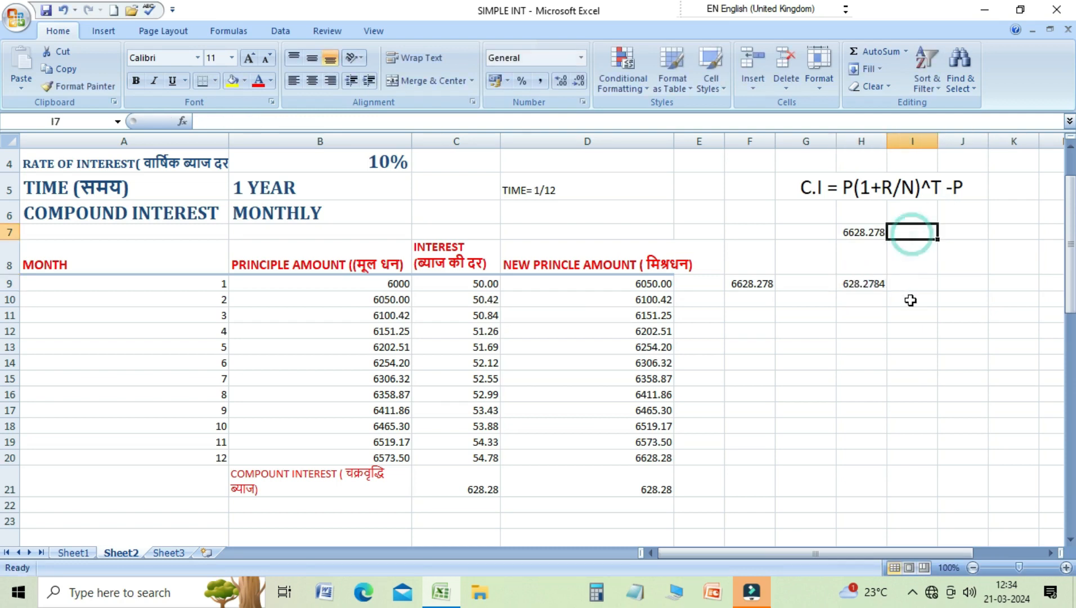
type("=")
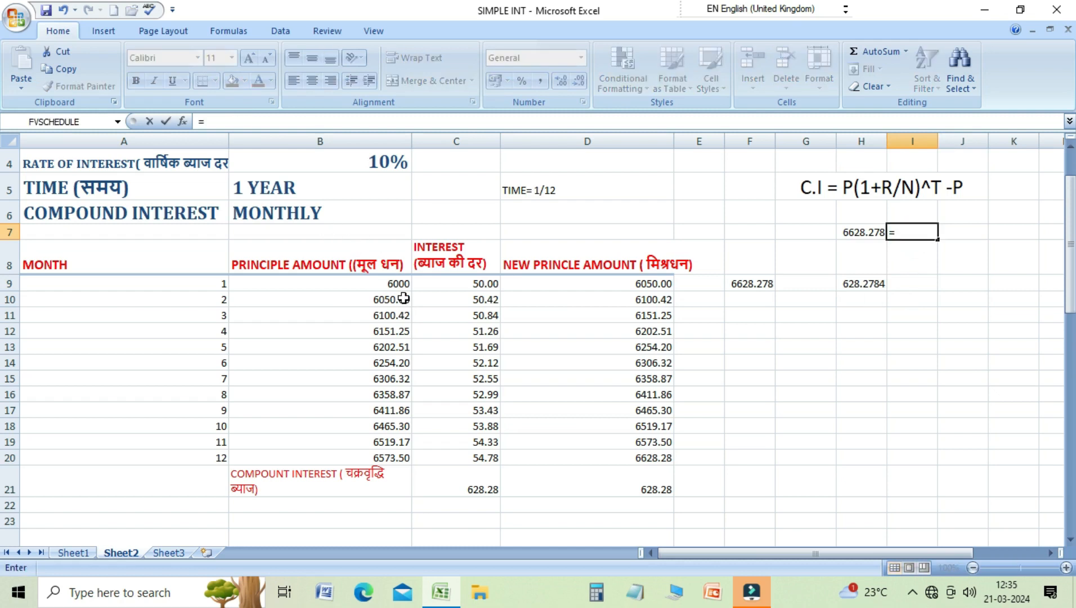
left_click_drag(1067, 306, 1067, 279)
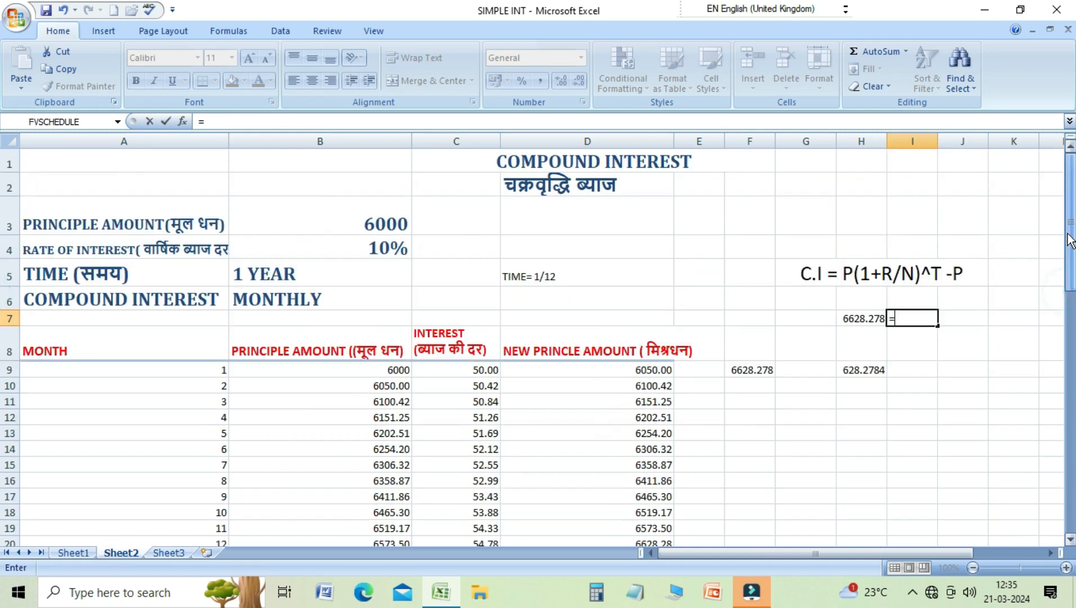
left_click(376, 226)
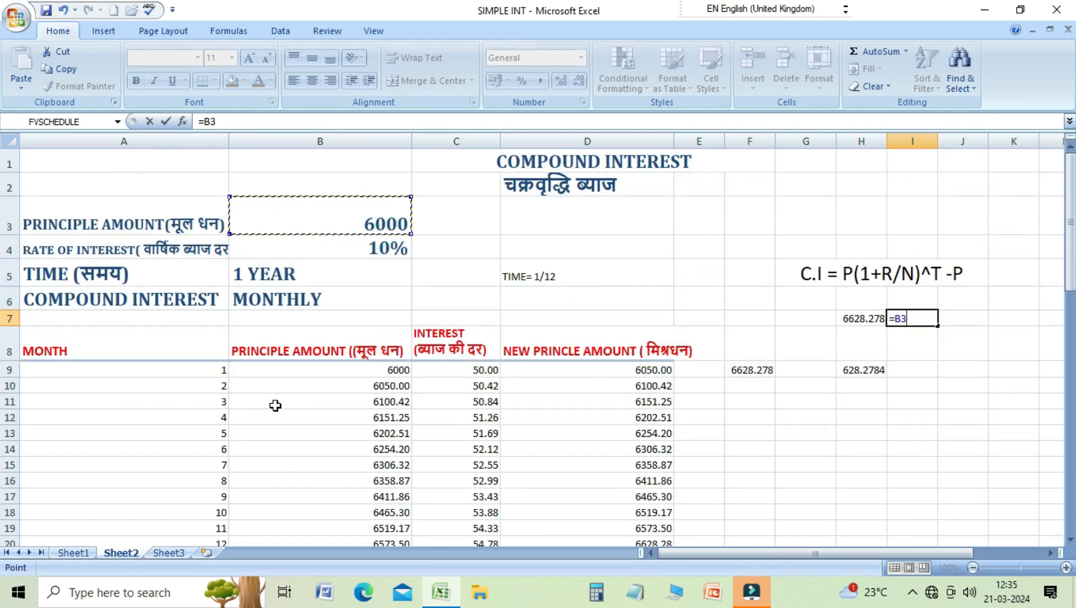
type("*(1+")
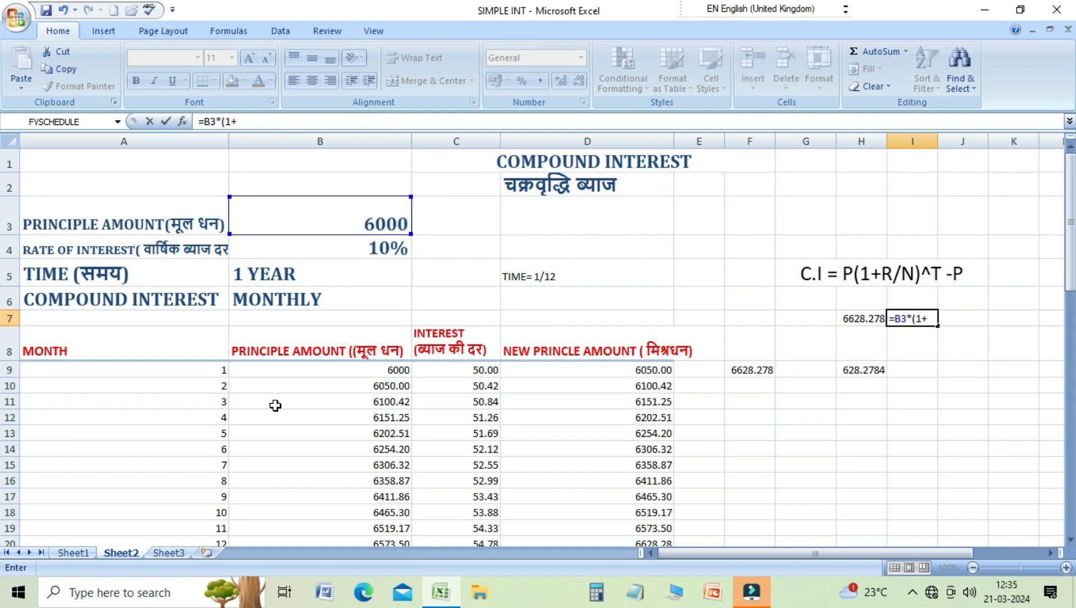
left_click(359, 255)
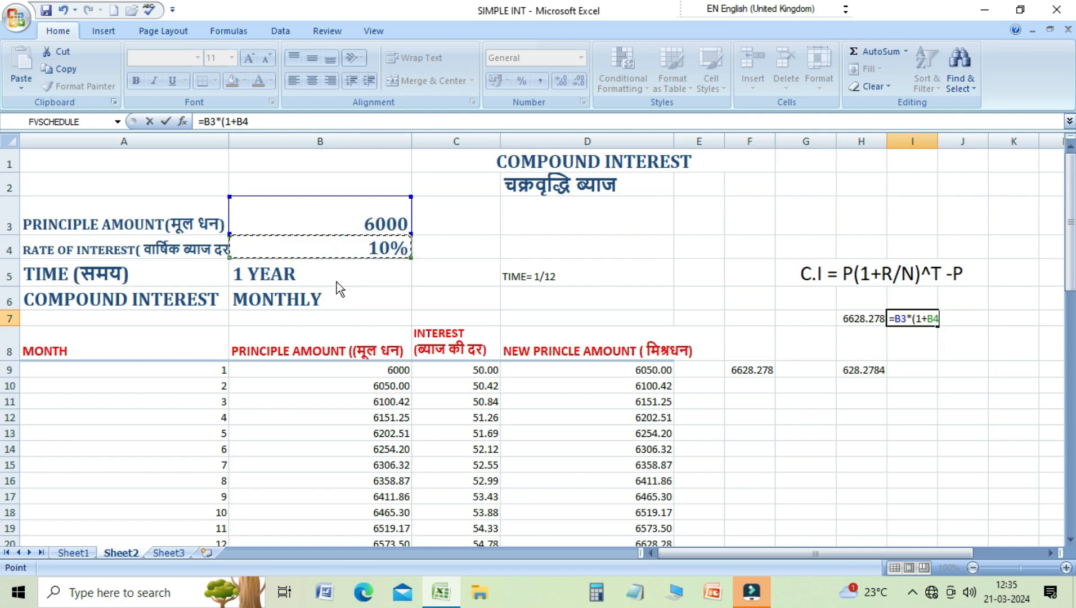
type("/1")
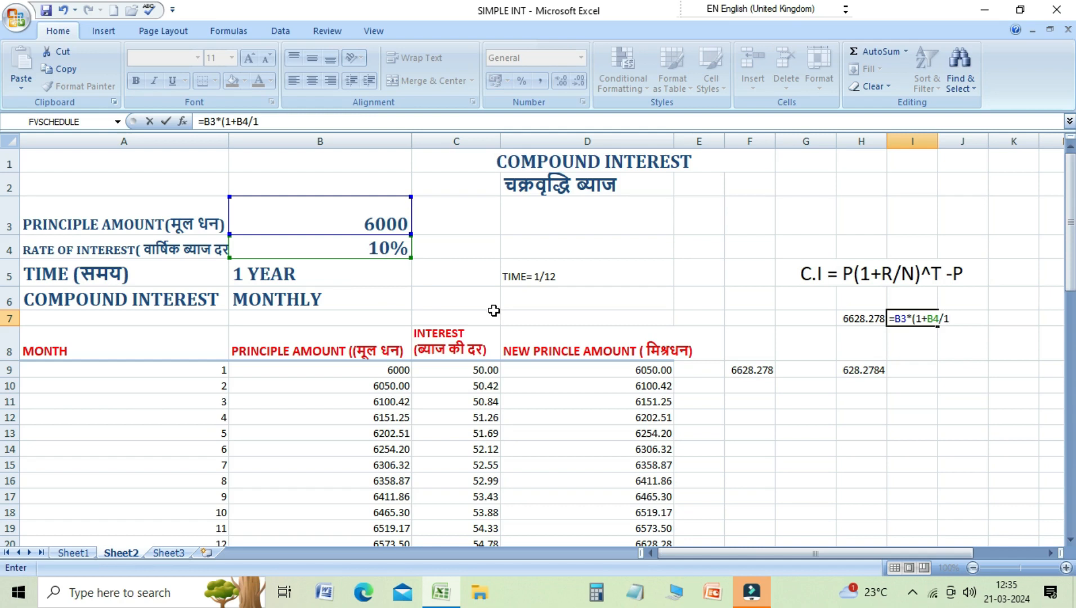
type("/12)")
type("^12-")
left_click(337, 218)
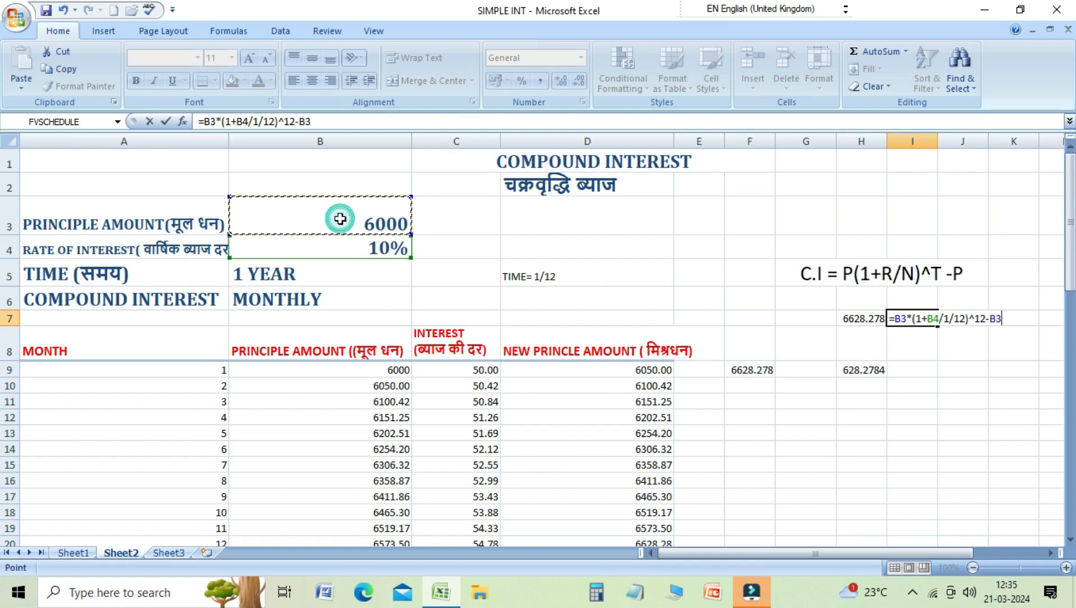
key("Return")
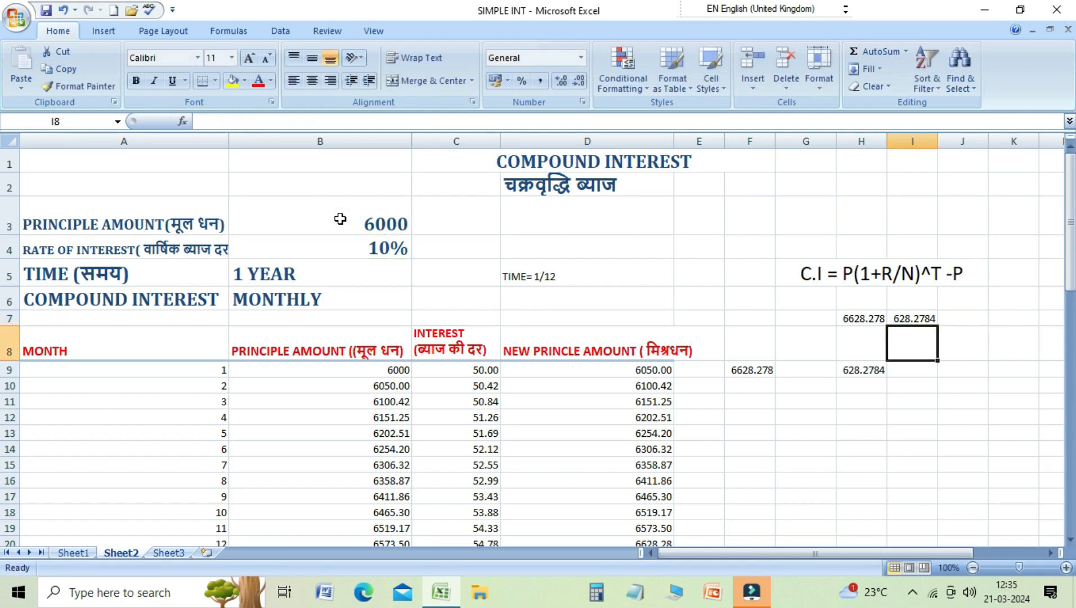
Step: Compare the I7 result with the monthly schedule's total interest in C21
key("Up")
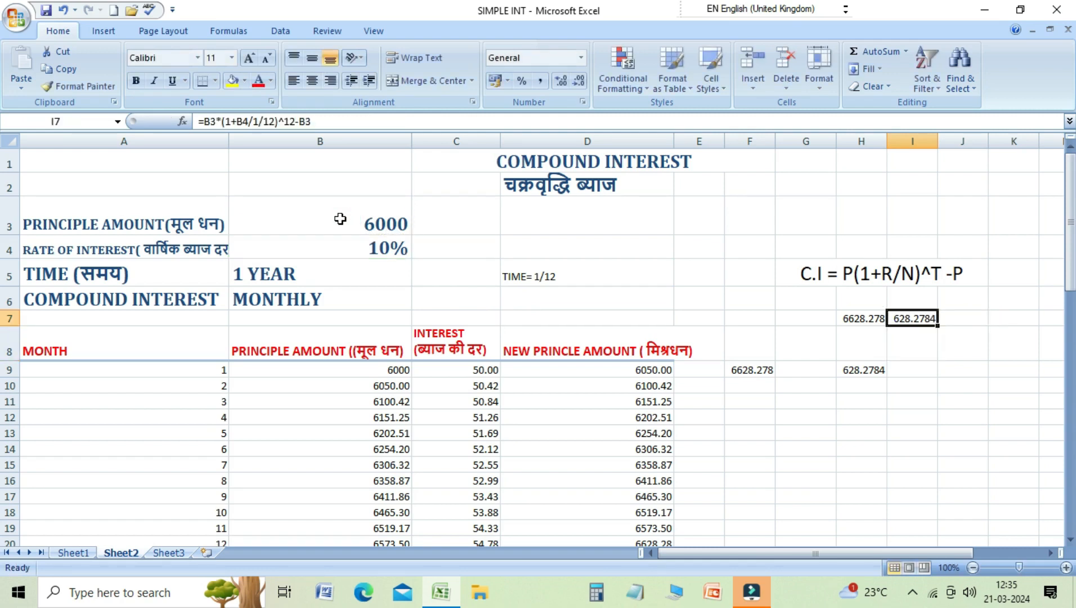
left_click_drag(1071, 236, 1072, 258)
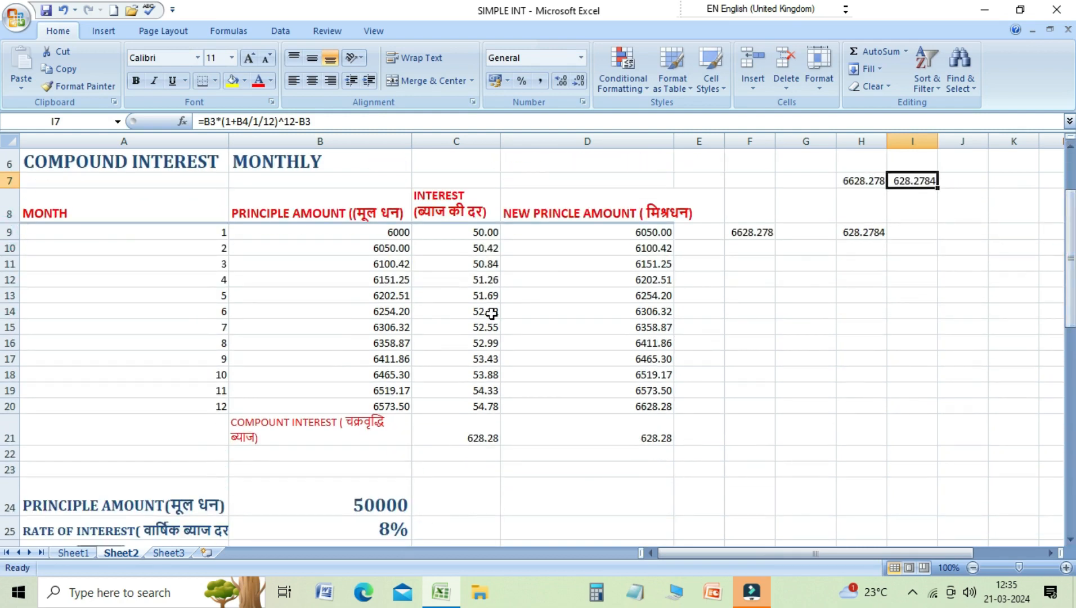
left_click(485, 439)
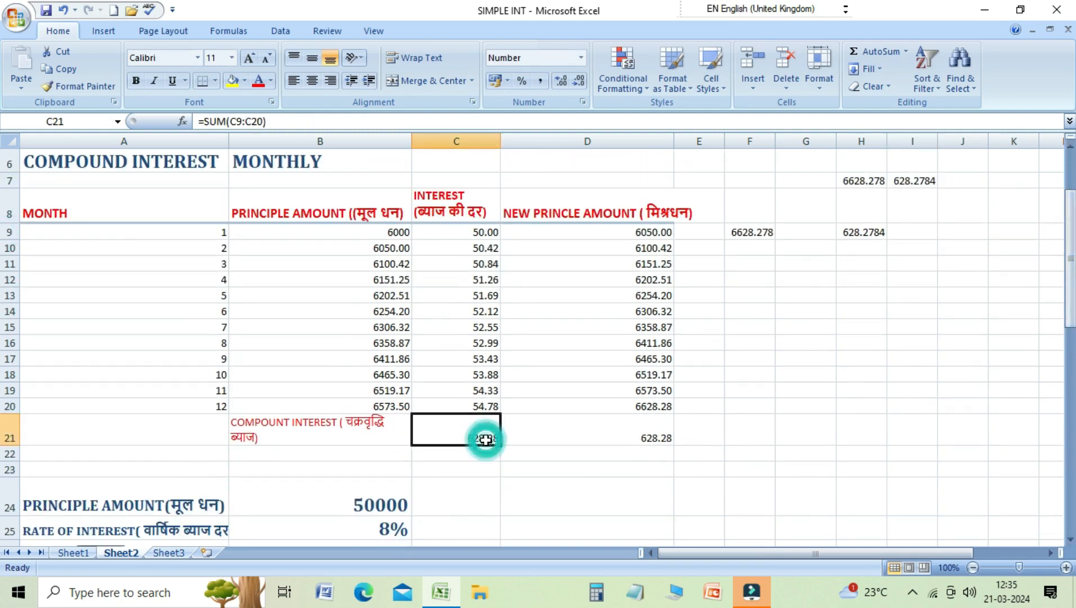
Step: Review the monthly schedule's first-month principal, interest and new principal formulas in B9:D9 and the second month's principal in B10
left_click_drag(1070, 285, 1070, 242)
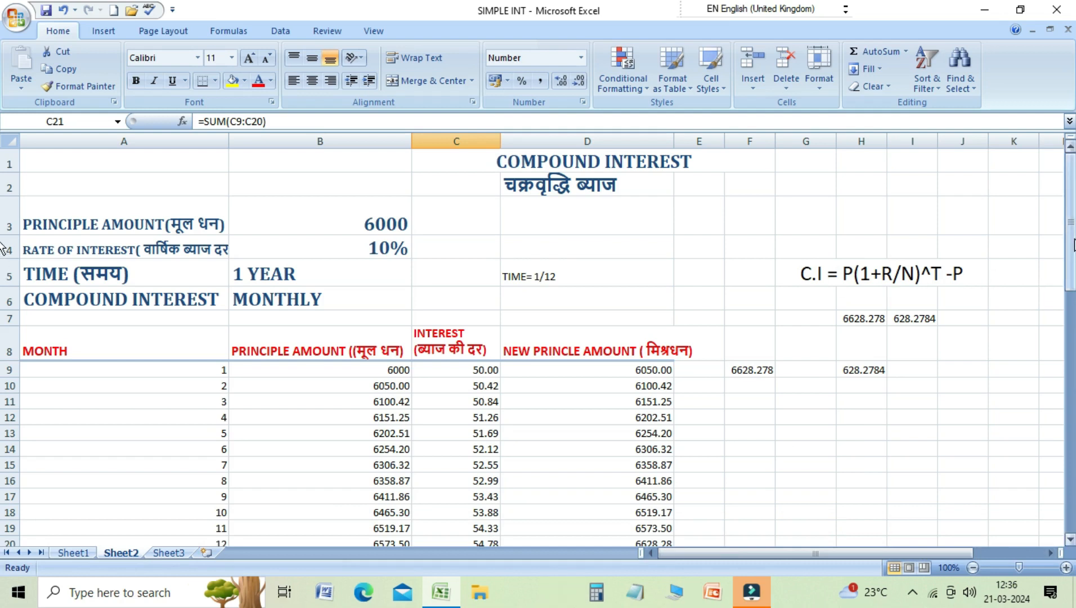
left_click_drag(1069, 235, 1069, 272)
left_click(371, 233)
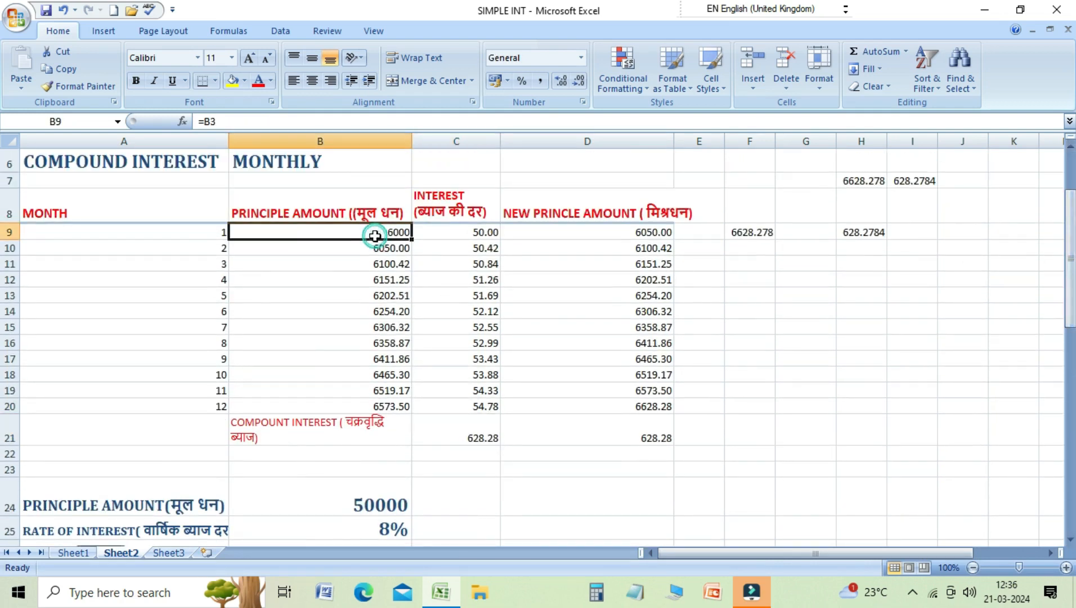
left_click(461, 235)
left_click(558, 234)
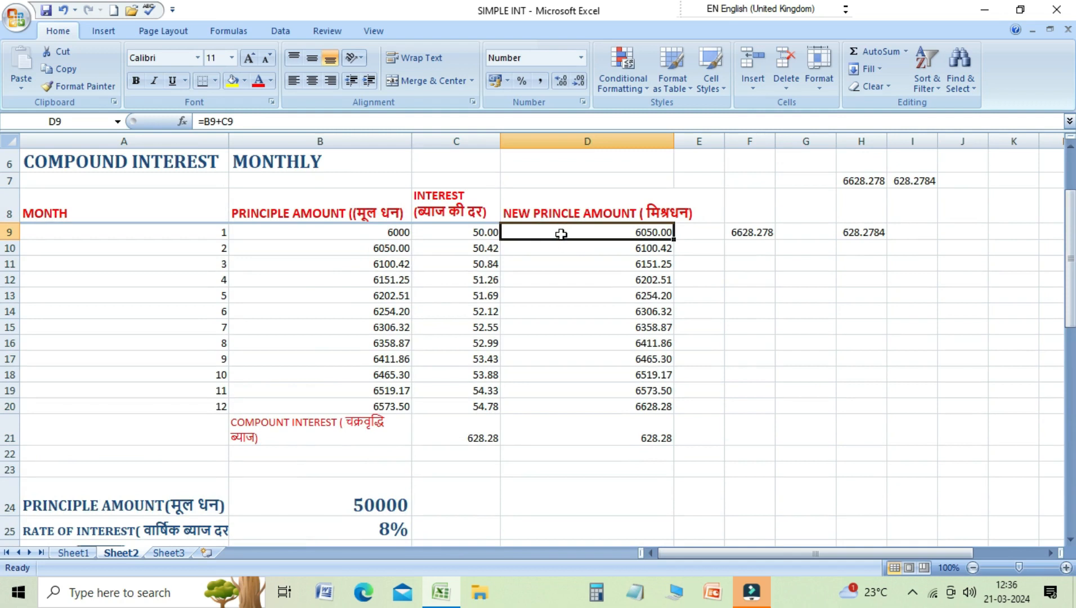
left_click(388, 249)
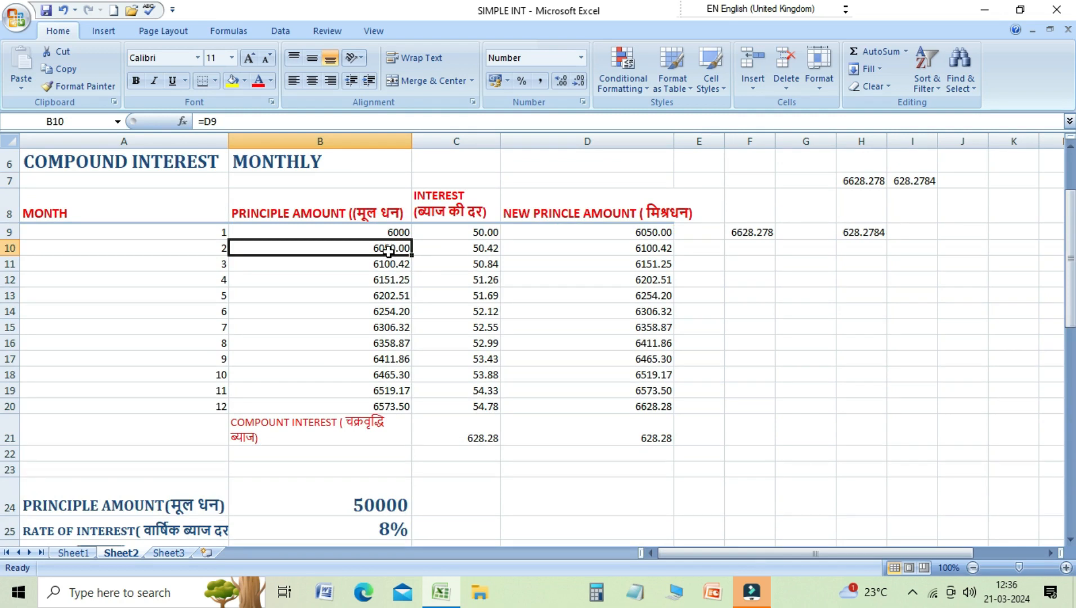
key("Up")
key("Up")
key("Up")
key("Up")
key("Up")
key("Up")
key("Up")
key("Up")
key("Up")
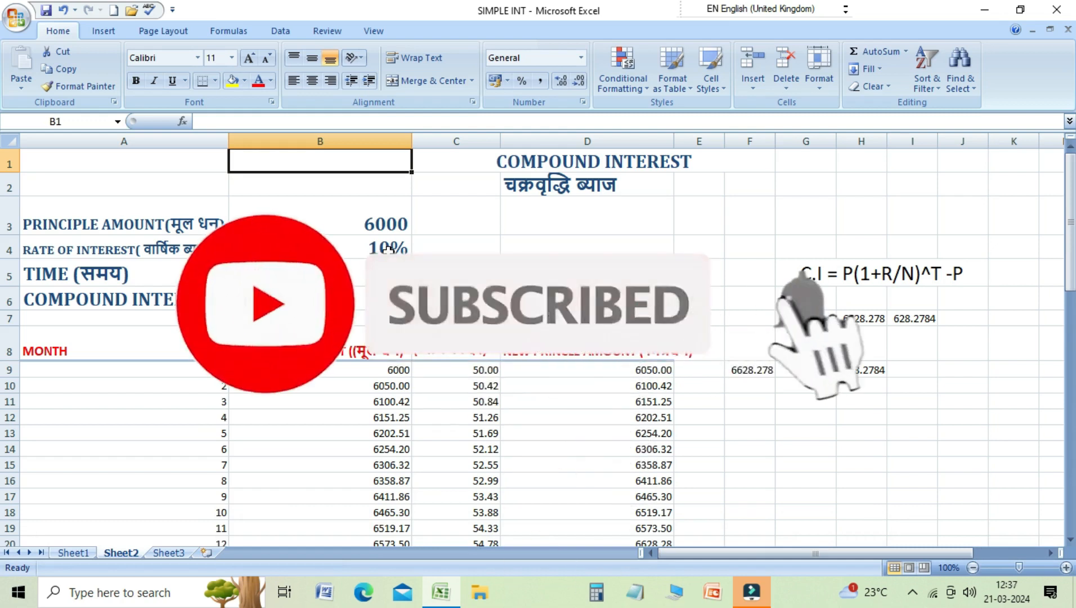
key("Down")
key("Down")
key("Down")
key("Down")
key("Down")
key("Down")
key("Down")
key("Down")
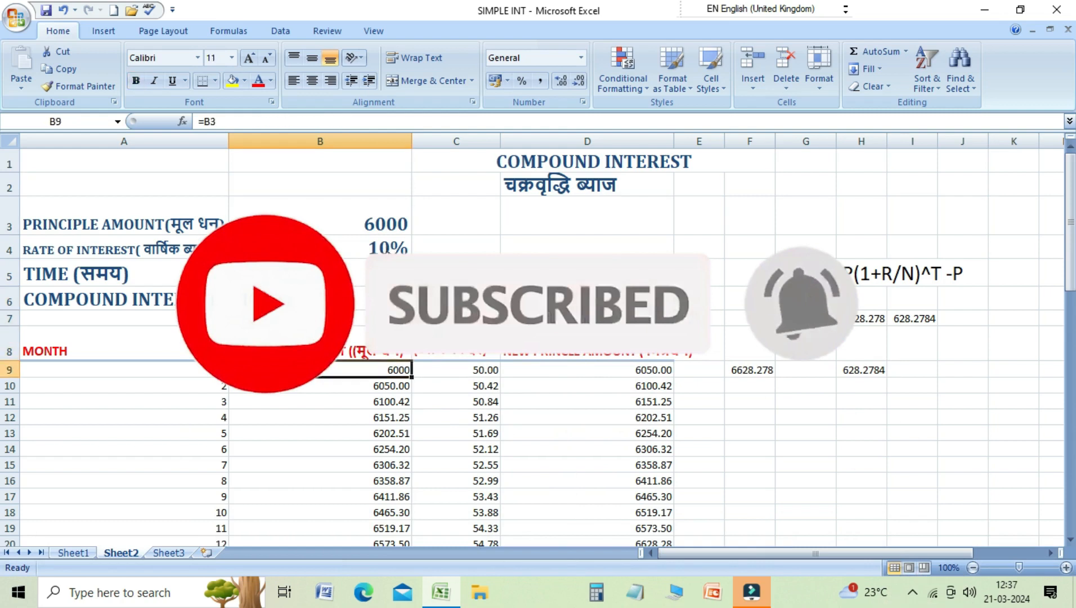